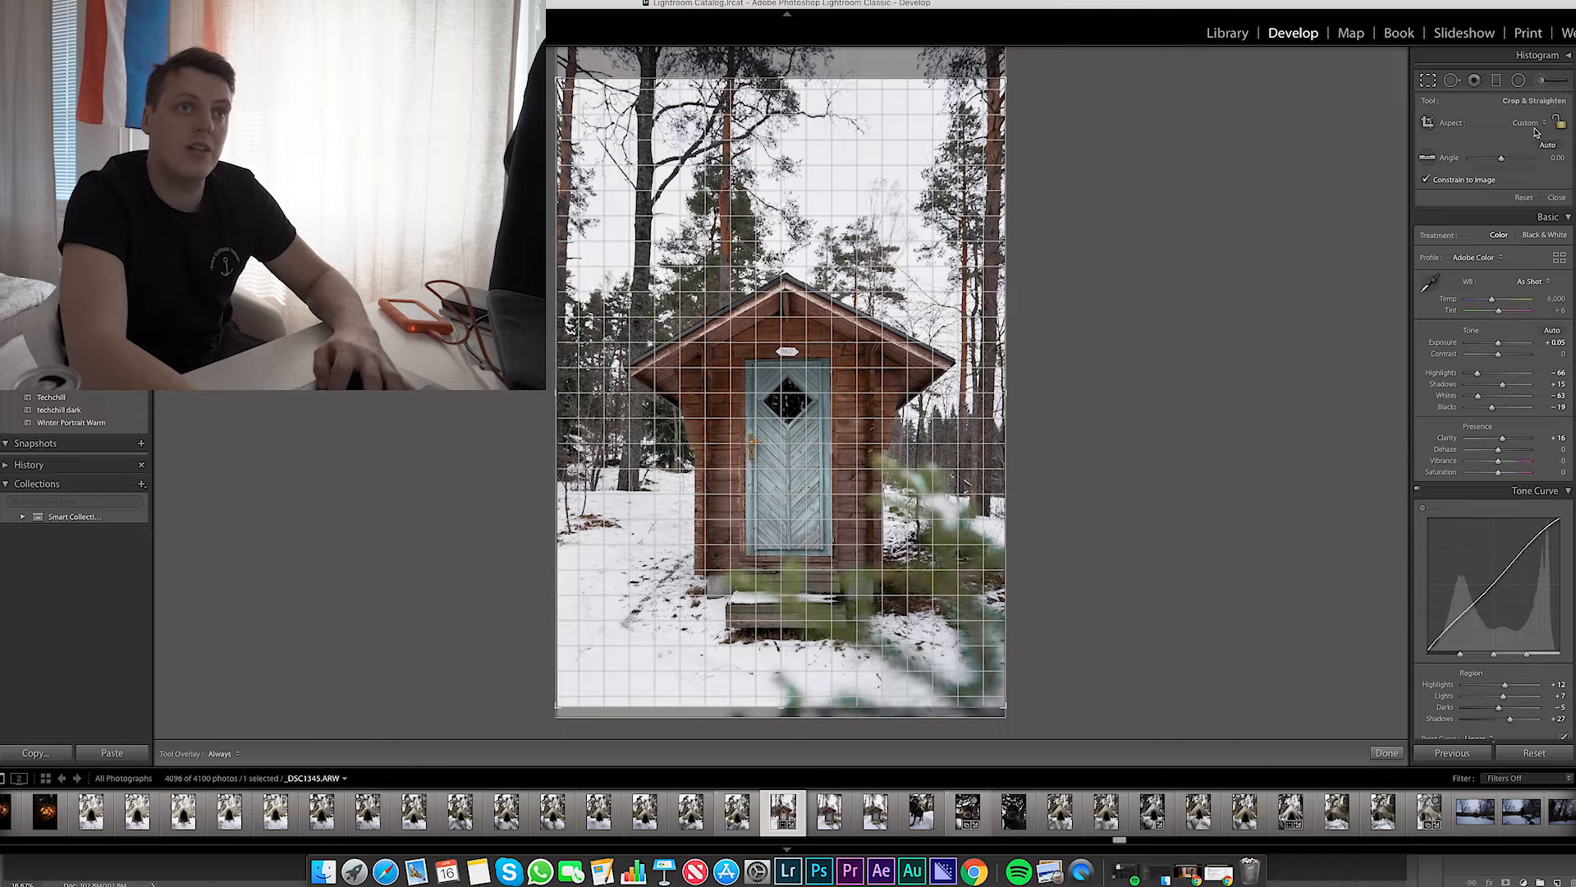
Step: Crop the cabin photo to the 4x5 / 8x10 aspect ratio, adjust the framing slightly around the cabin and apply it
left_click(1525, 123)
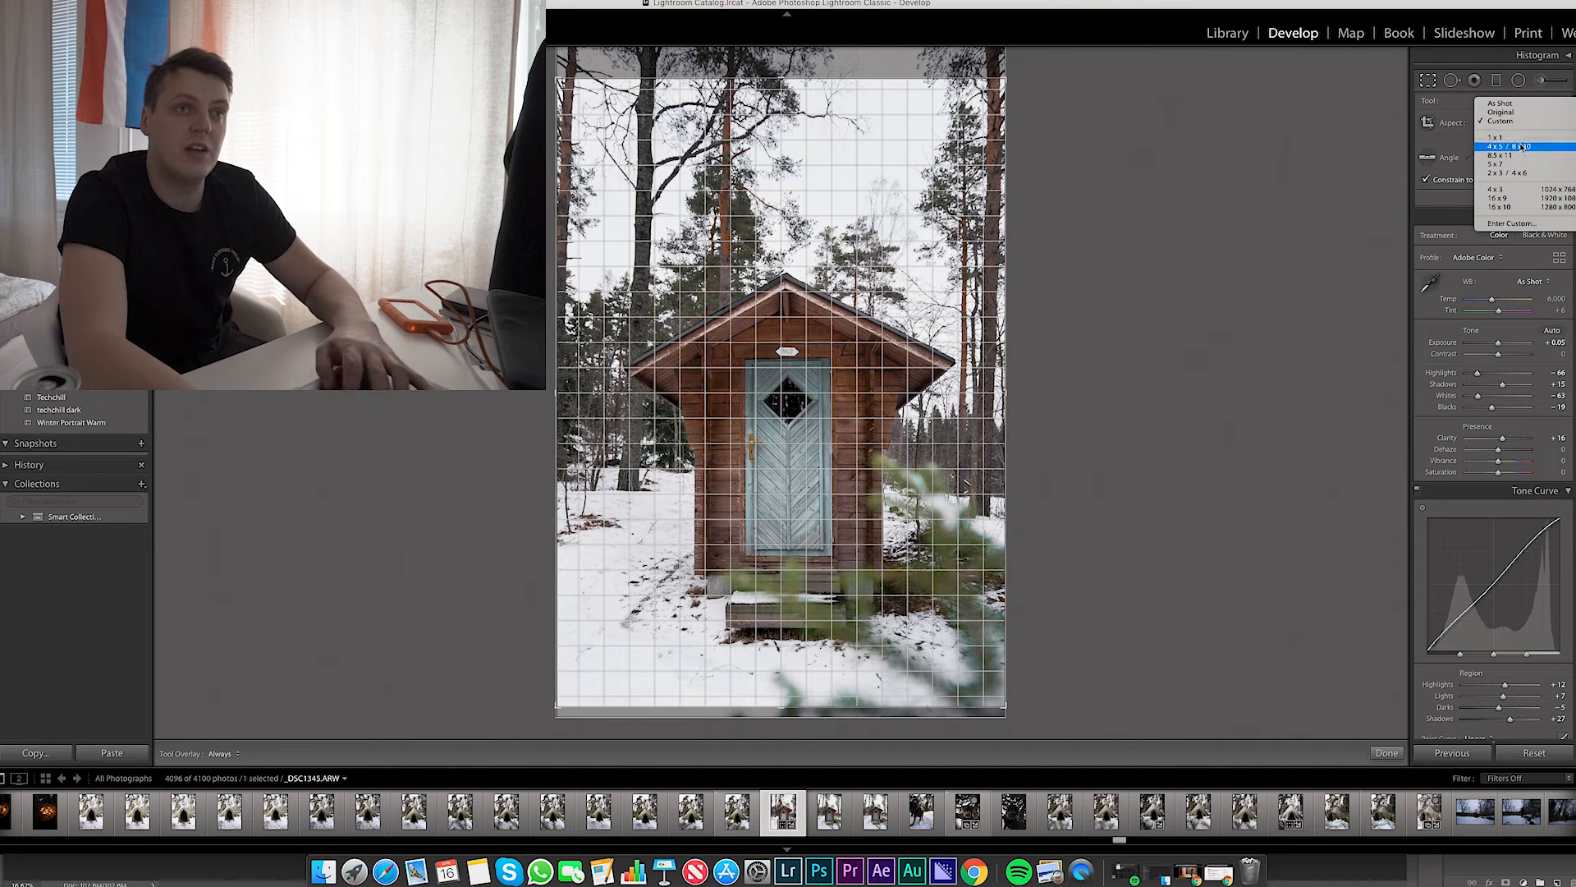
left_click(1533, 146)
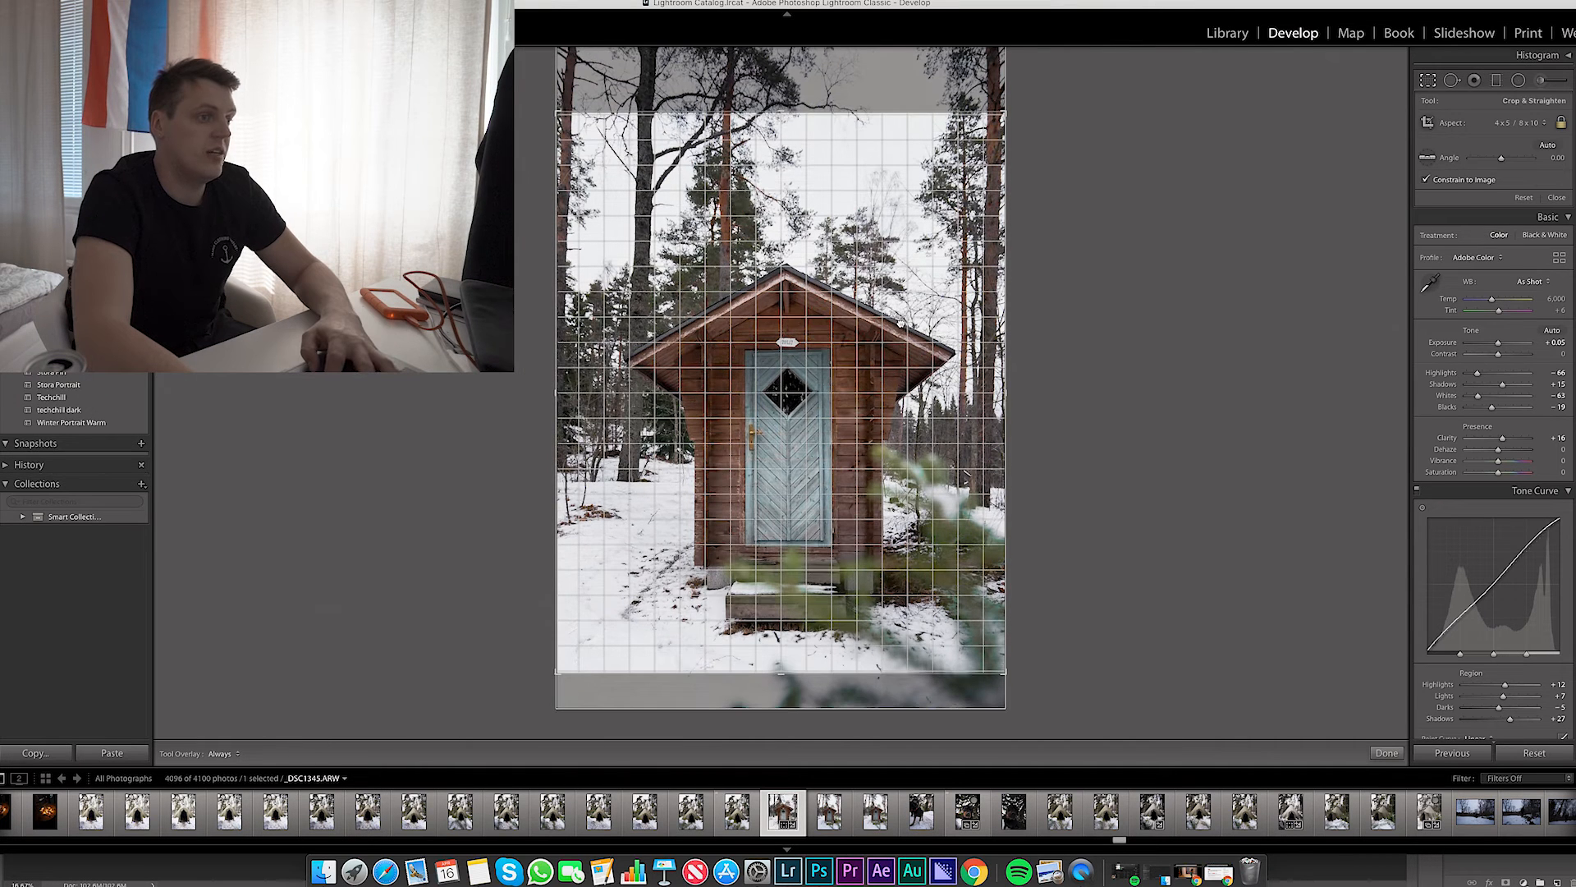
left_click_drag(900, 322, 902, 315)
left_click(1387, 753)
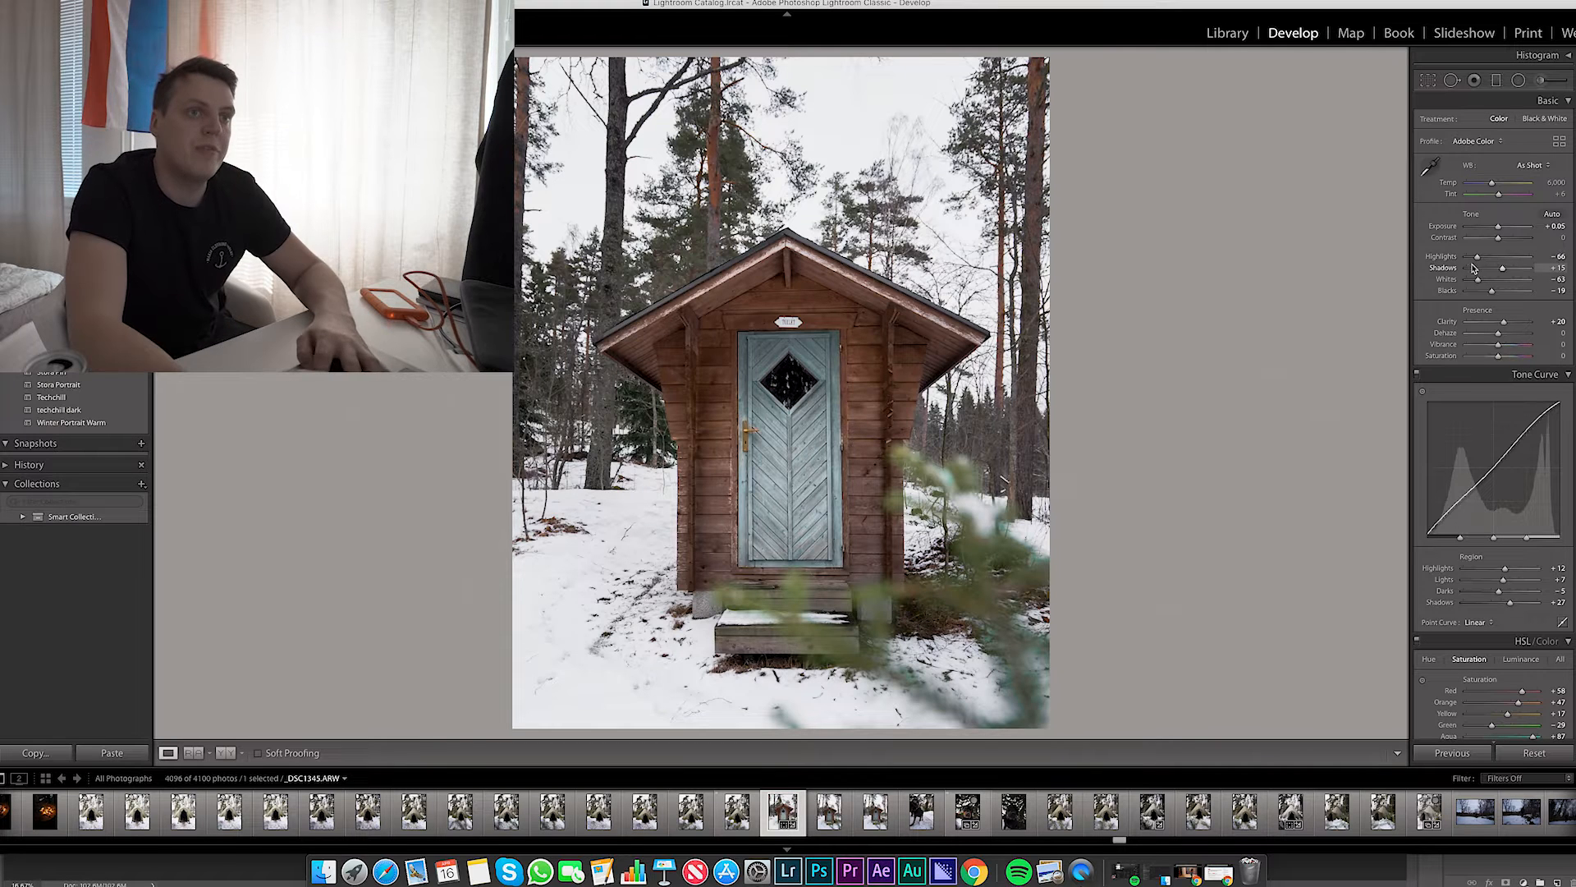
Step: Set the photo's Highlights to -6 and Exposure to +0.10
left_click_drag(1490, 257, 1499, 229)
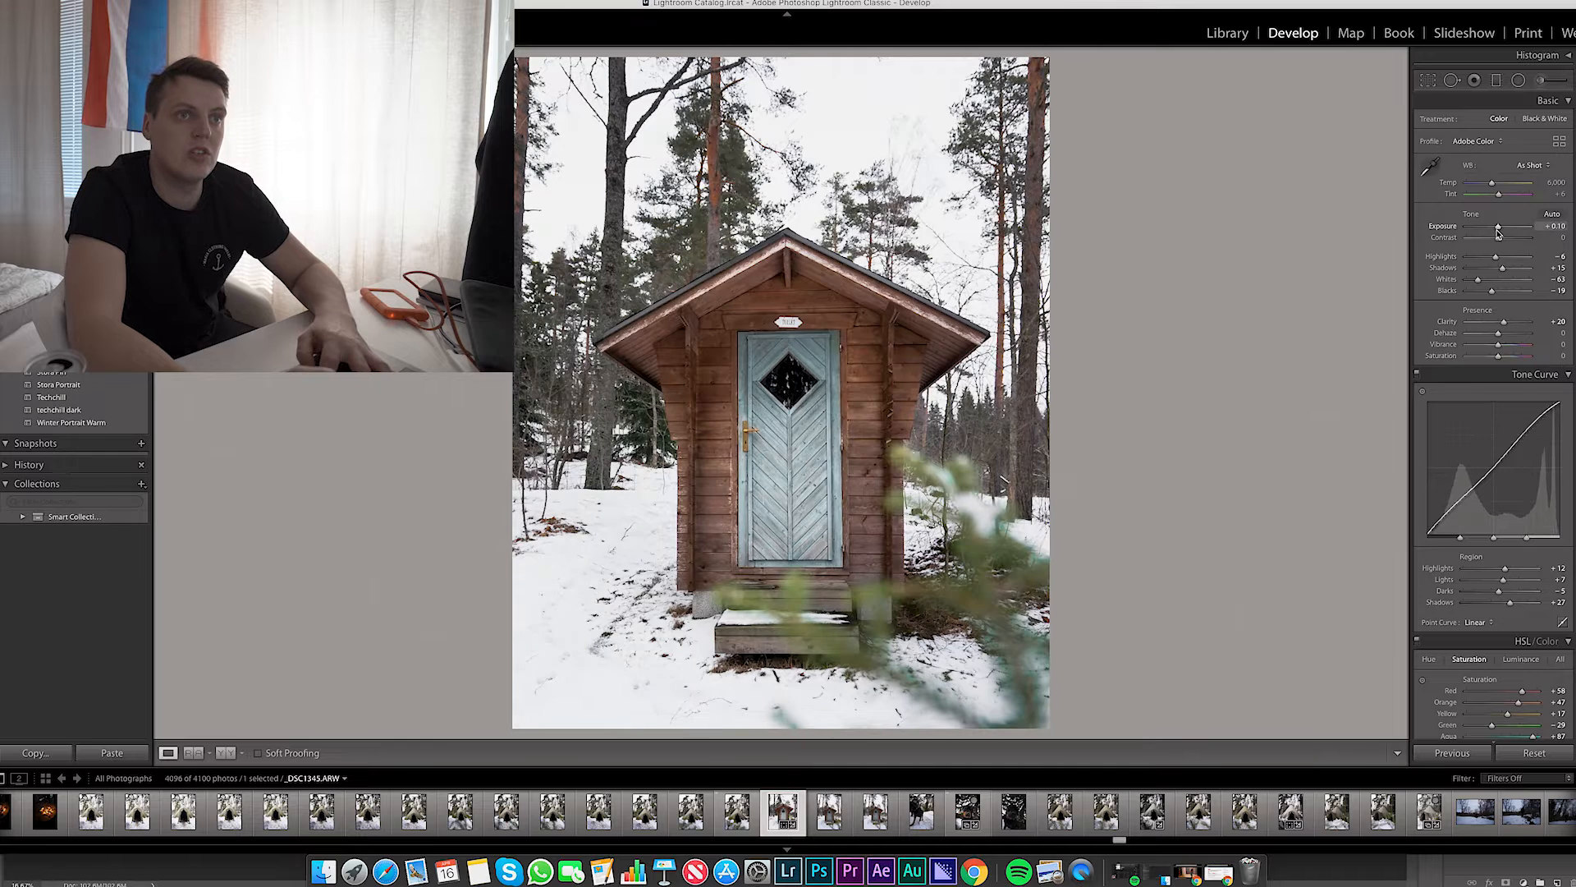
Step: Add an inverted radial filter around the cabin, set its Saturation to 100 and lower its Highlights
left_click(1518, 81)
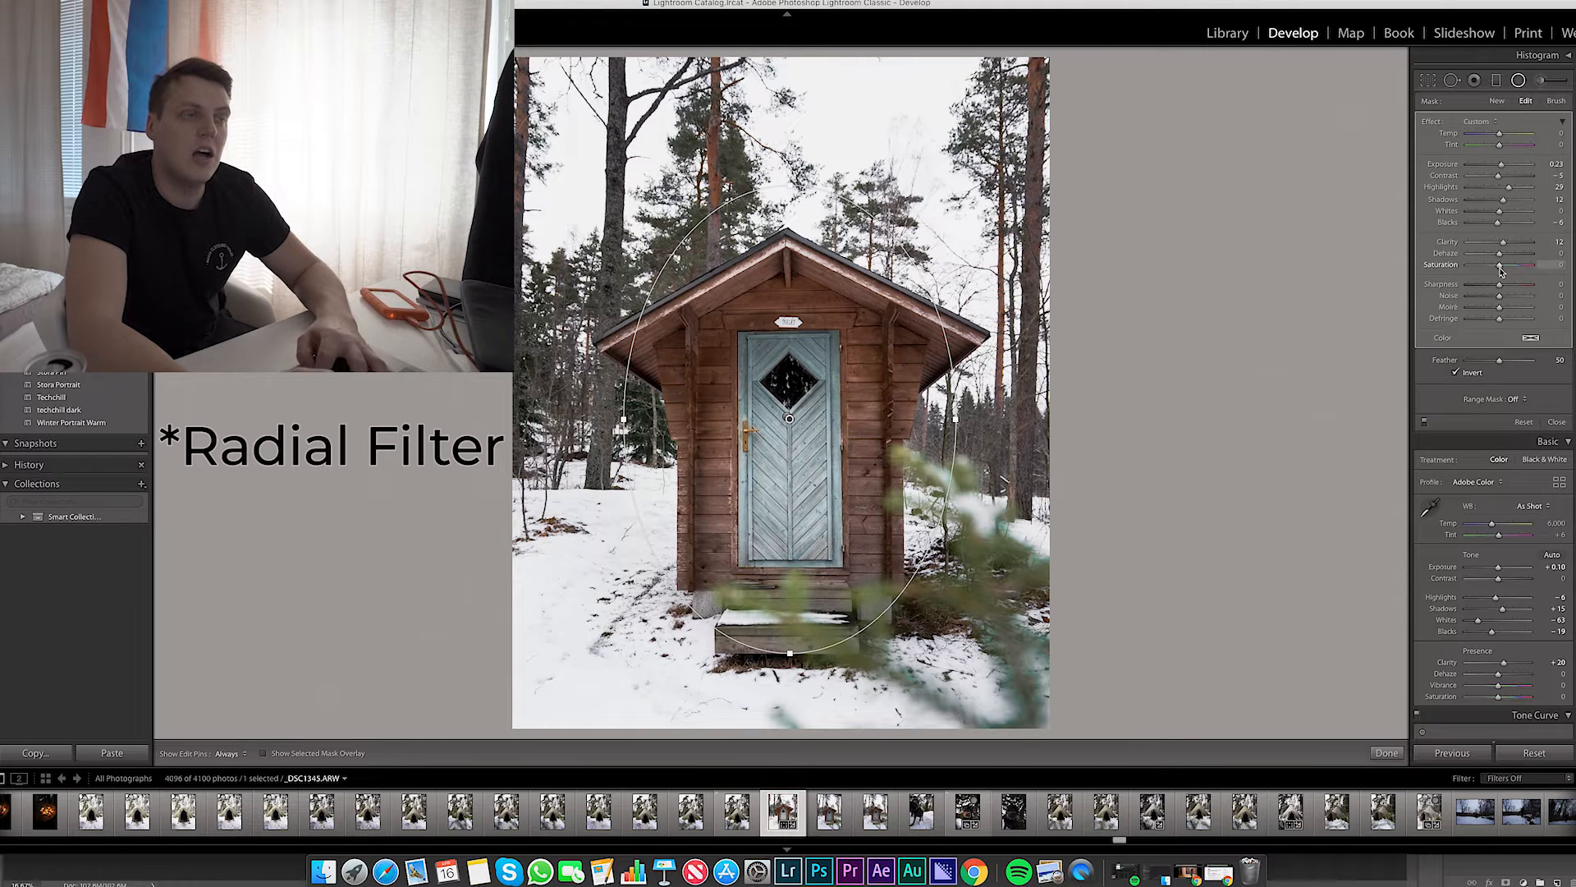
left_click_drag(1499, 265, 1548, 271)
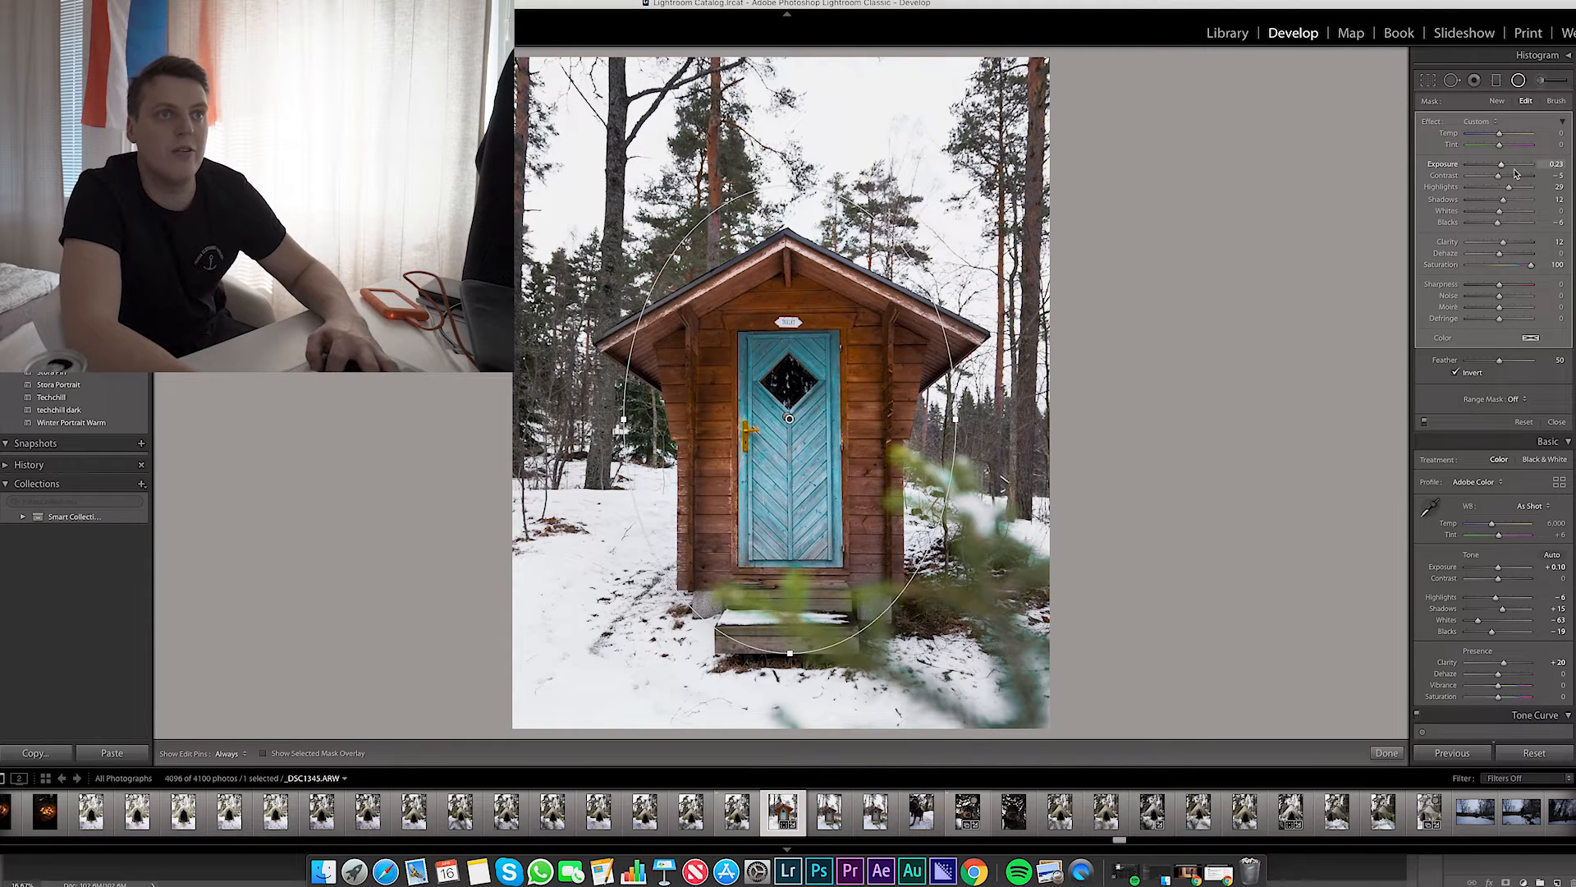
left_click_drag(1508, 188, 1496, 187)
left_click_drag(1509, 245, 1508, 245)
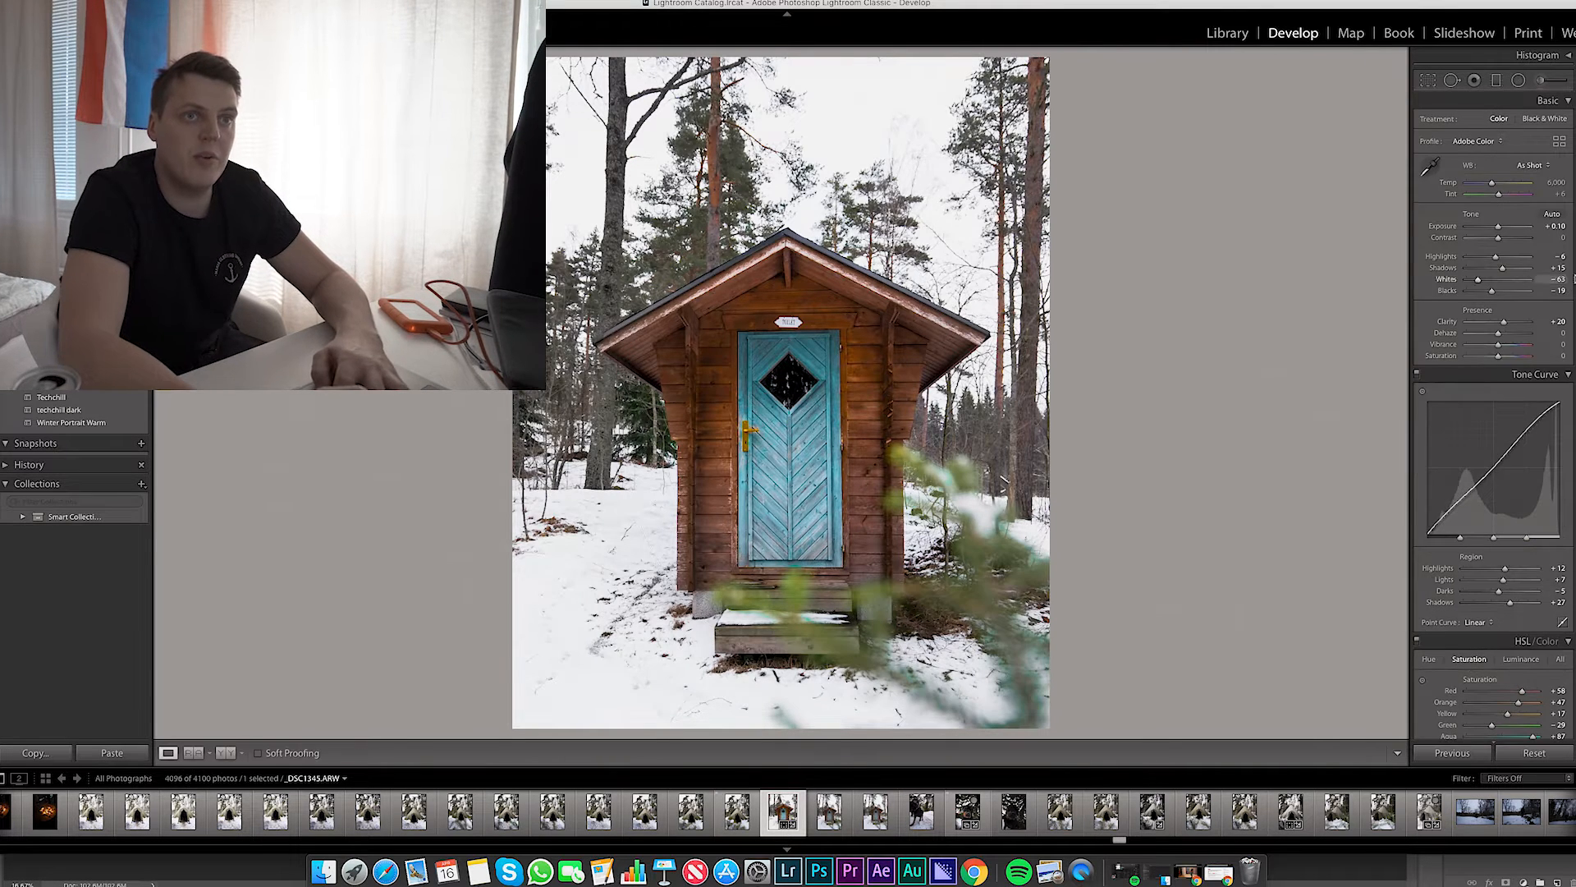
Step: Set the manual lens correction Distortion amount to -8 with Constrain Crop on
scroll(1492, 411, "down", 5)
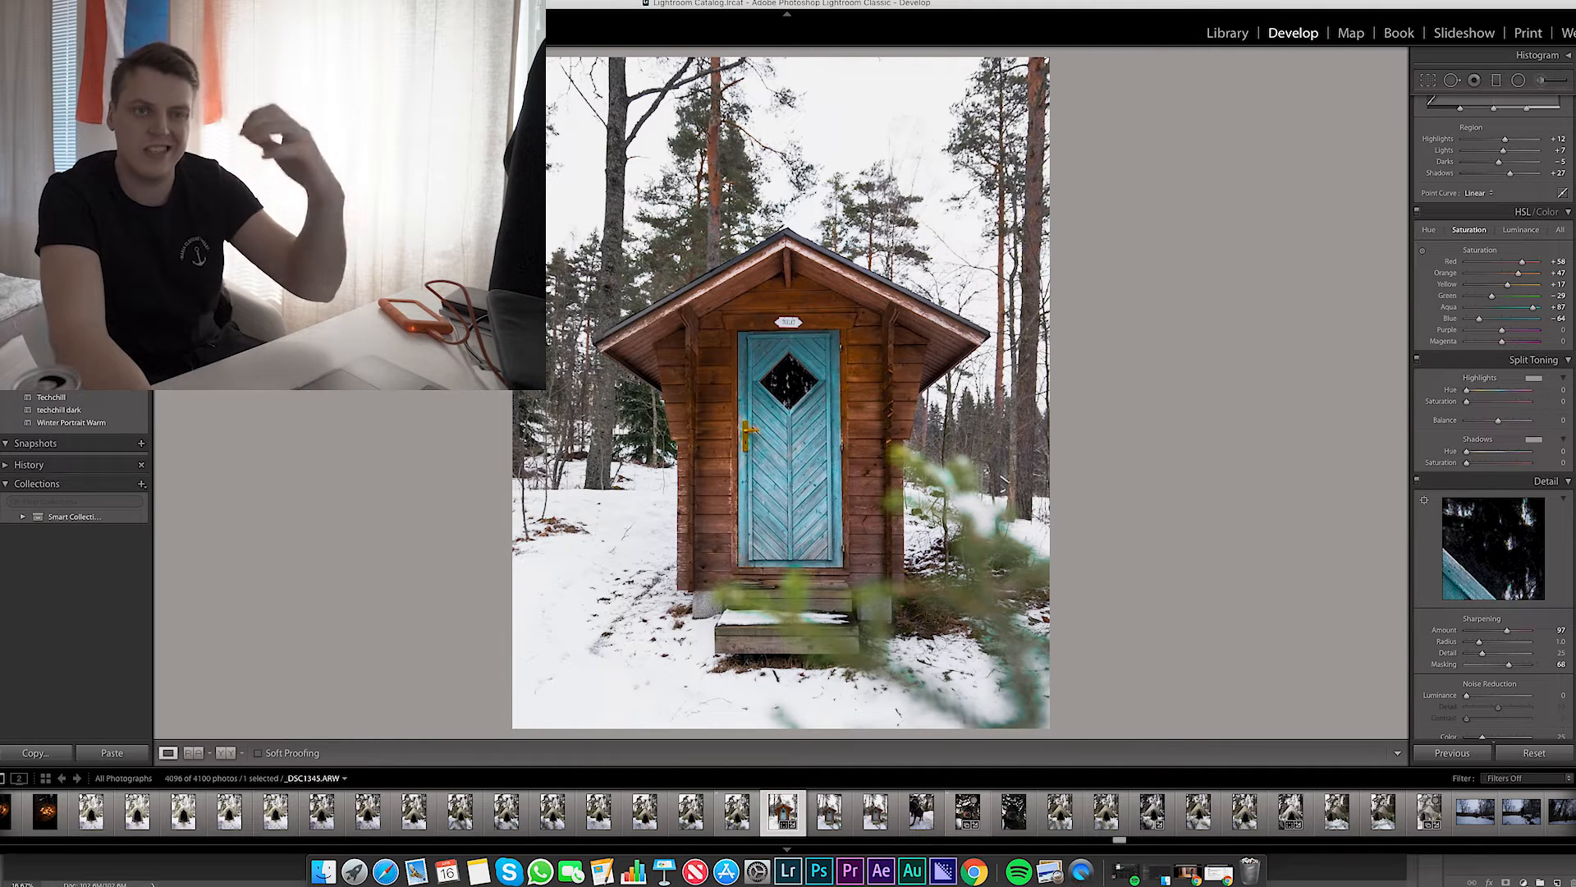
scroll(1494, 411, "down", 10)
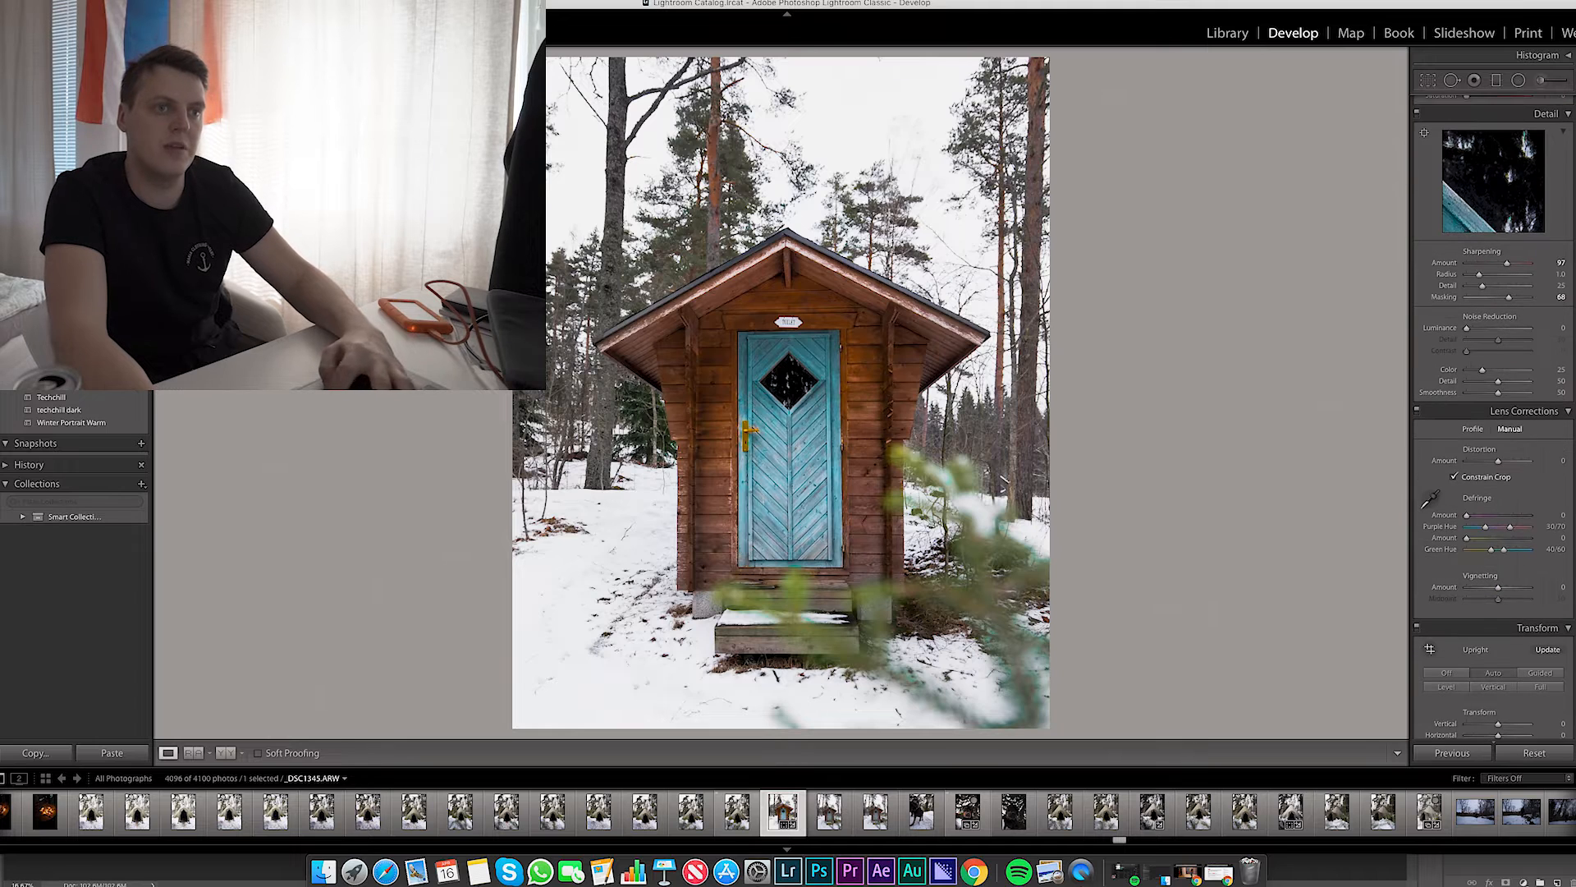
left_click(1474, 430)
left_click(1513, 431)
left_click_drag(1499, 461, 1494, 462)
scroll(1495, 461, "up", 1)
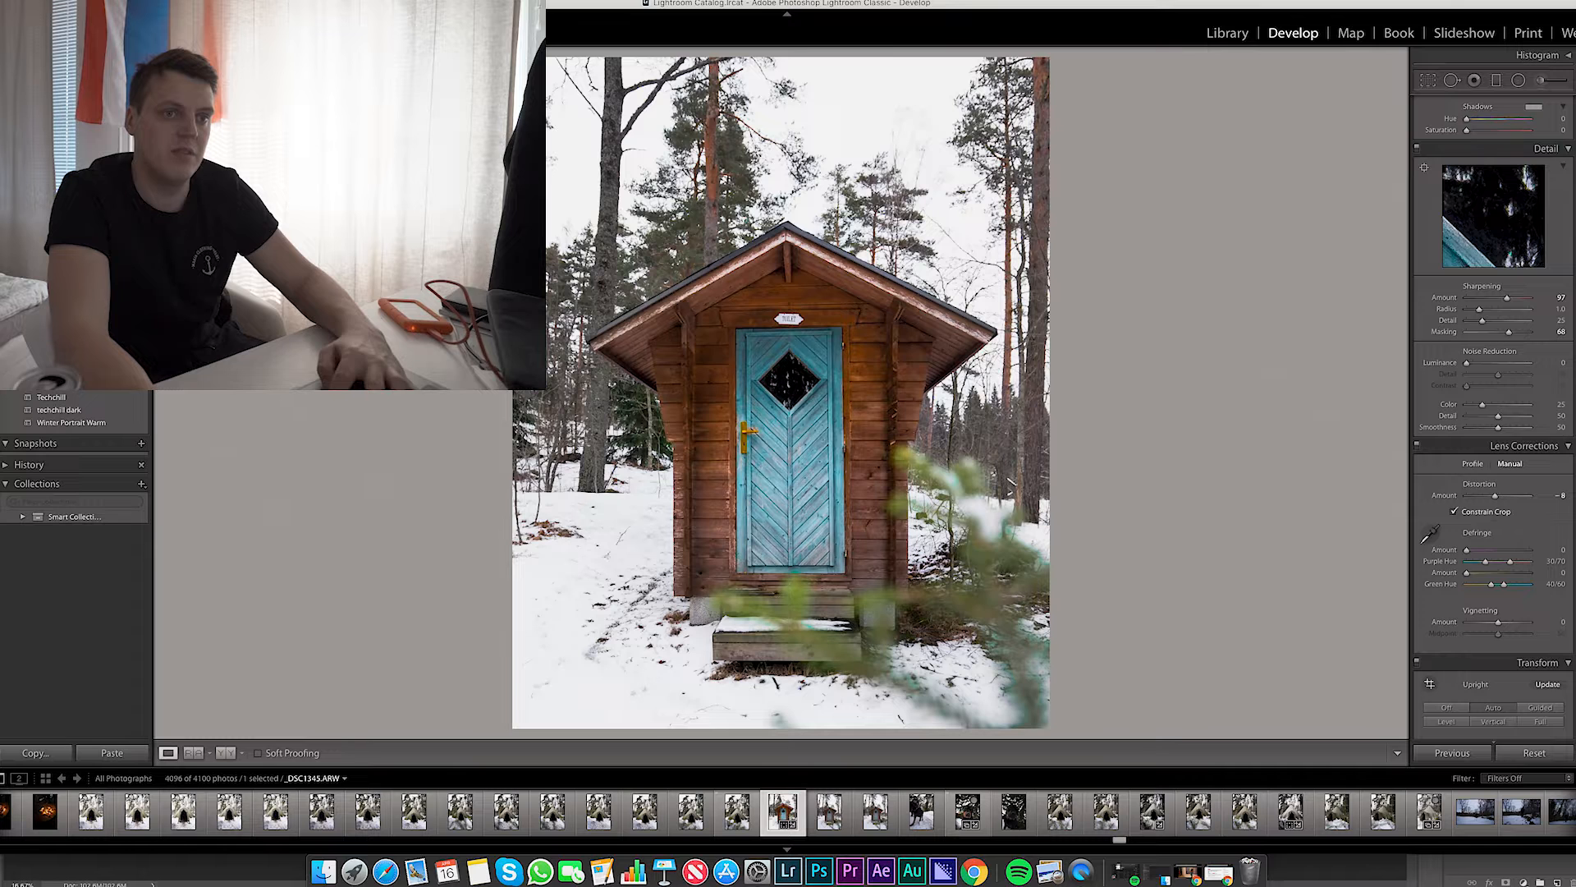
Step: Add a dark post-crop vignette with Amount -71, Midpoint 21, Roundness +22, Feather 50 and Highlights 12
scroll(1572, 613, "down", 8)
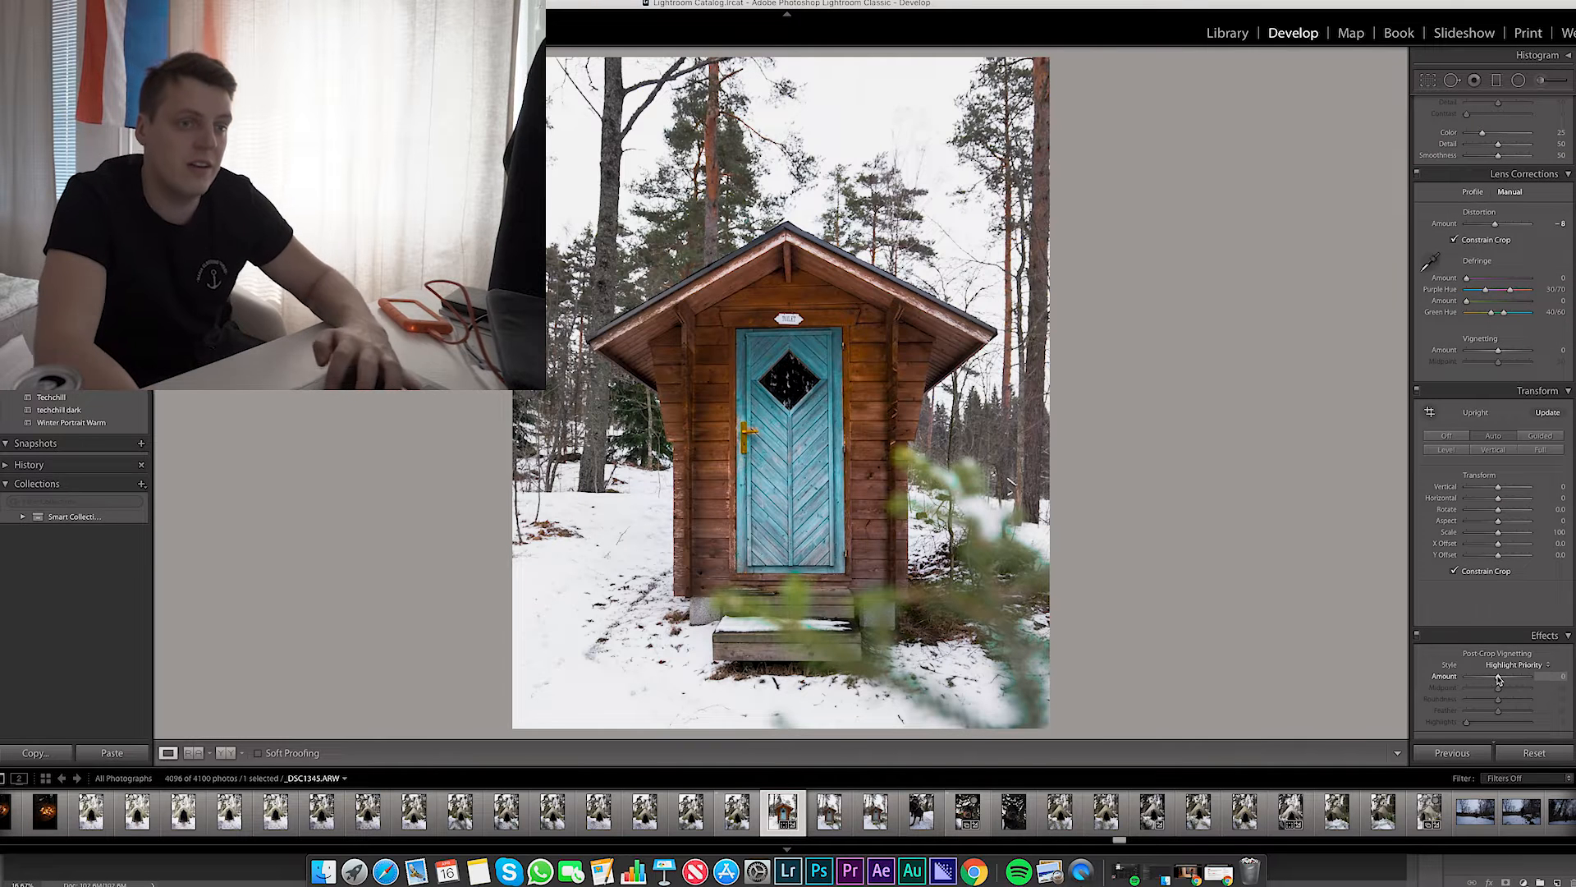
left_click_drag(1498, 677, 1476, 704)
scroll(1507, 703, "down", 1)
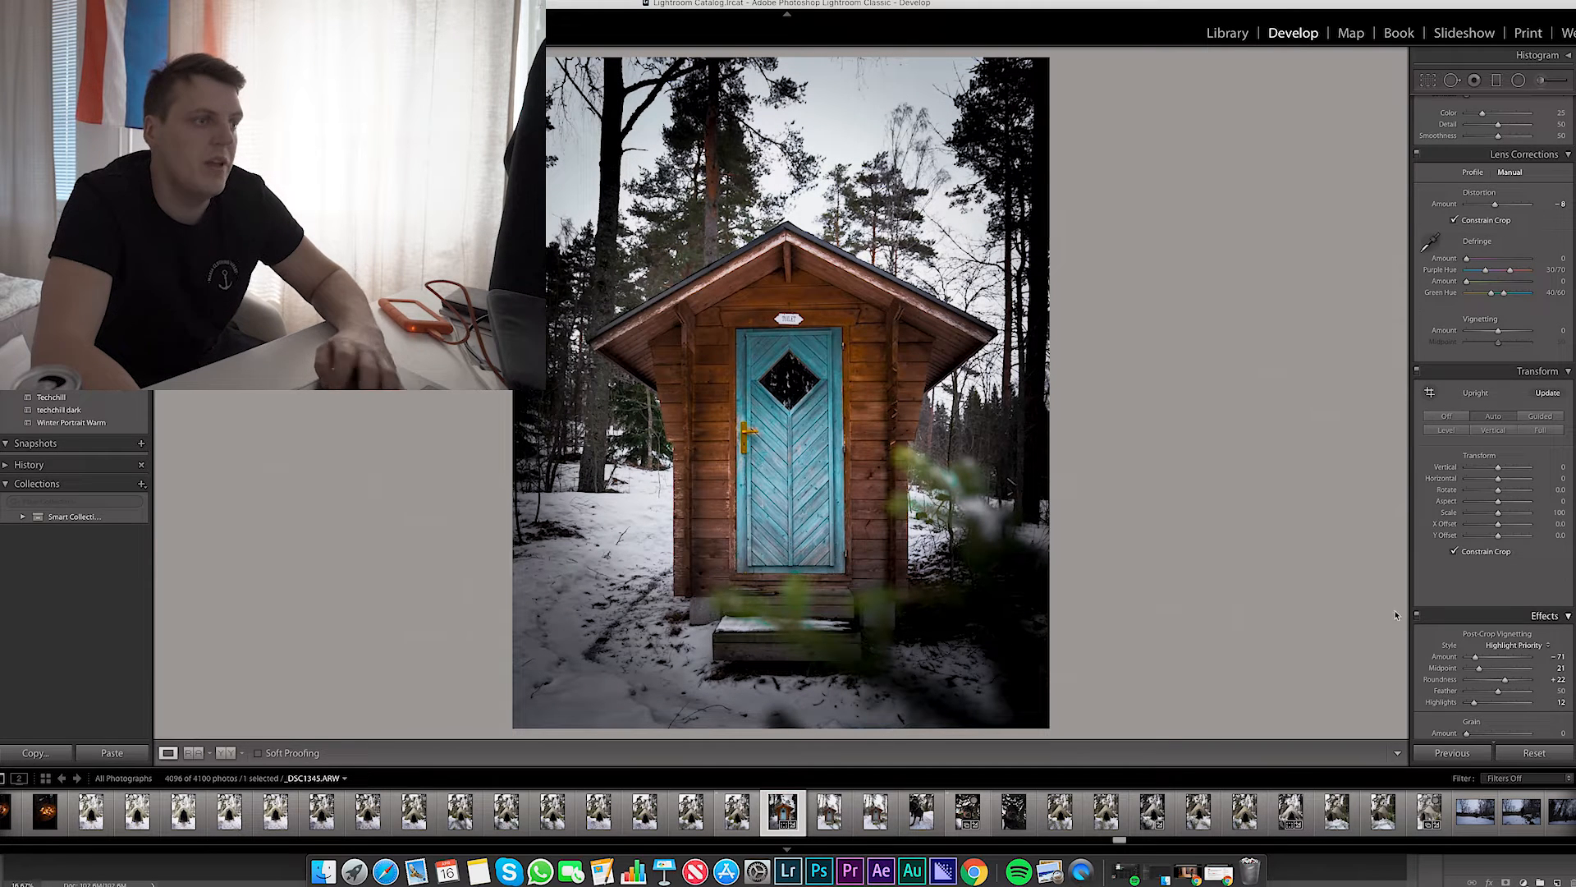
Step: Set HSL saturation to Orange +63 and Blue -51, and luminance to Orange +19, Yellow -54, Aqua +37 and Blue +63
scroll(1476, 708, "up", 10)
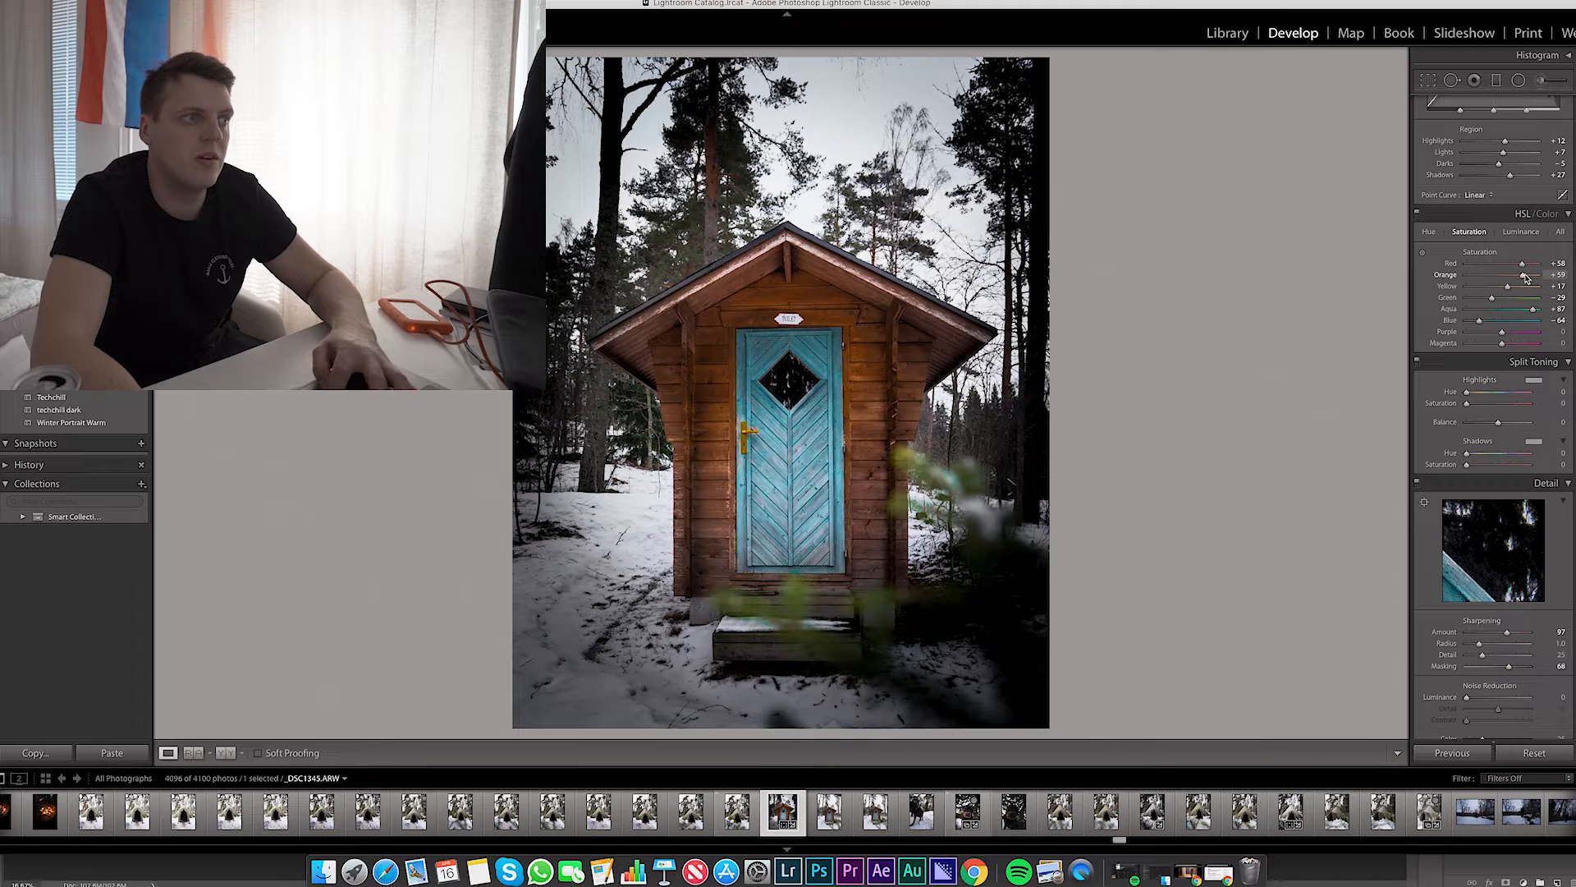
left_click_drag(1479, 323, 1490, 327)
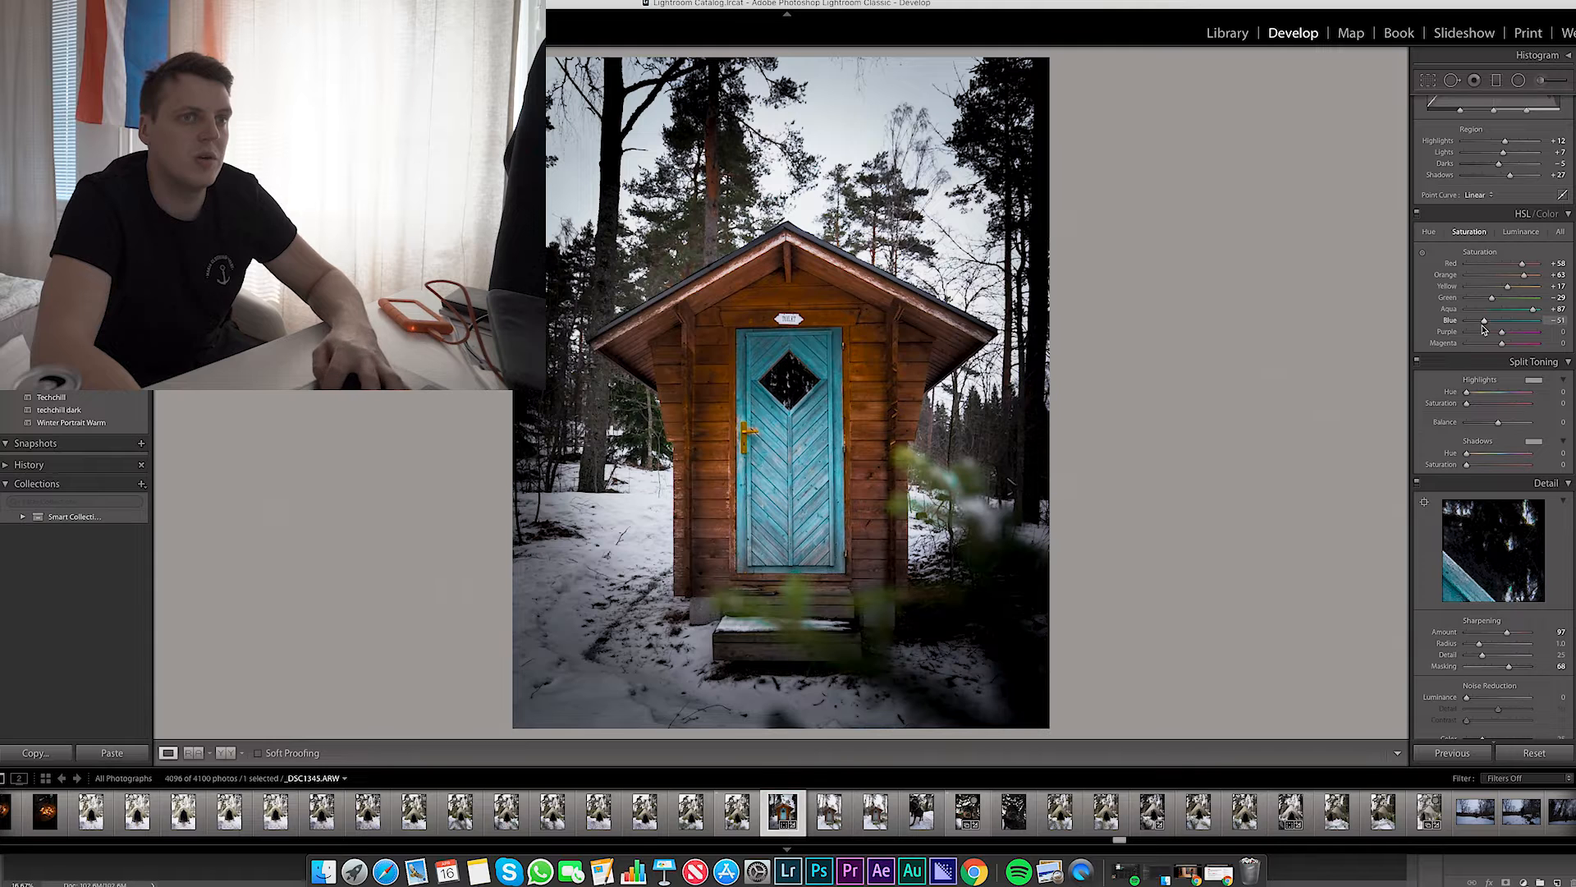
left_click(1522, 232)
mouse_move(1503, 321)
left_mouse_down()
mouse_move(1519, 325)
mouse_move(1515, 310)
left_mouse_up()
mouse_move(1501, 275)
left_mouse_down()
mouse_move(1492, 264)
mouse_move(1489, 287)
left_mouse_up()
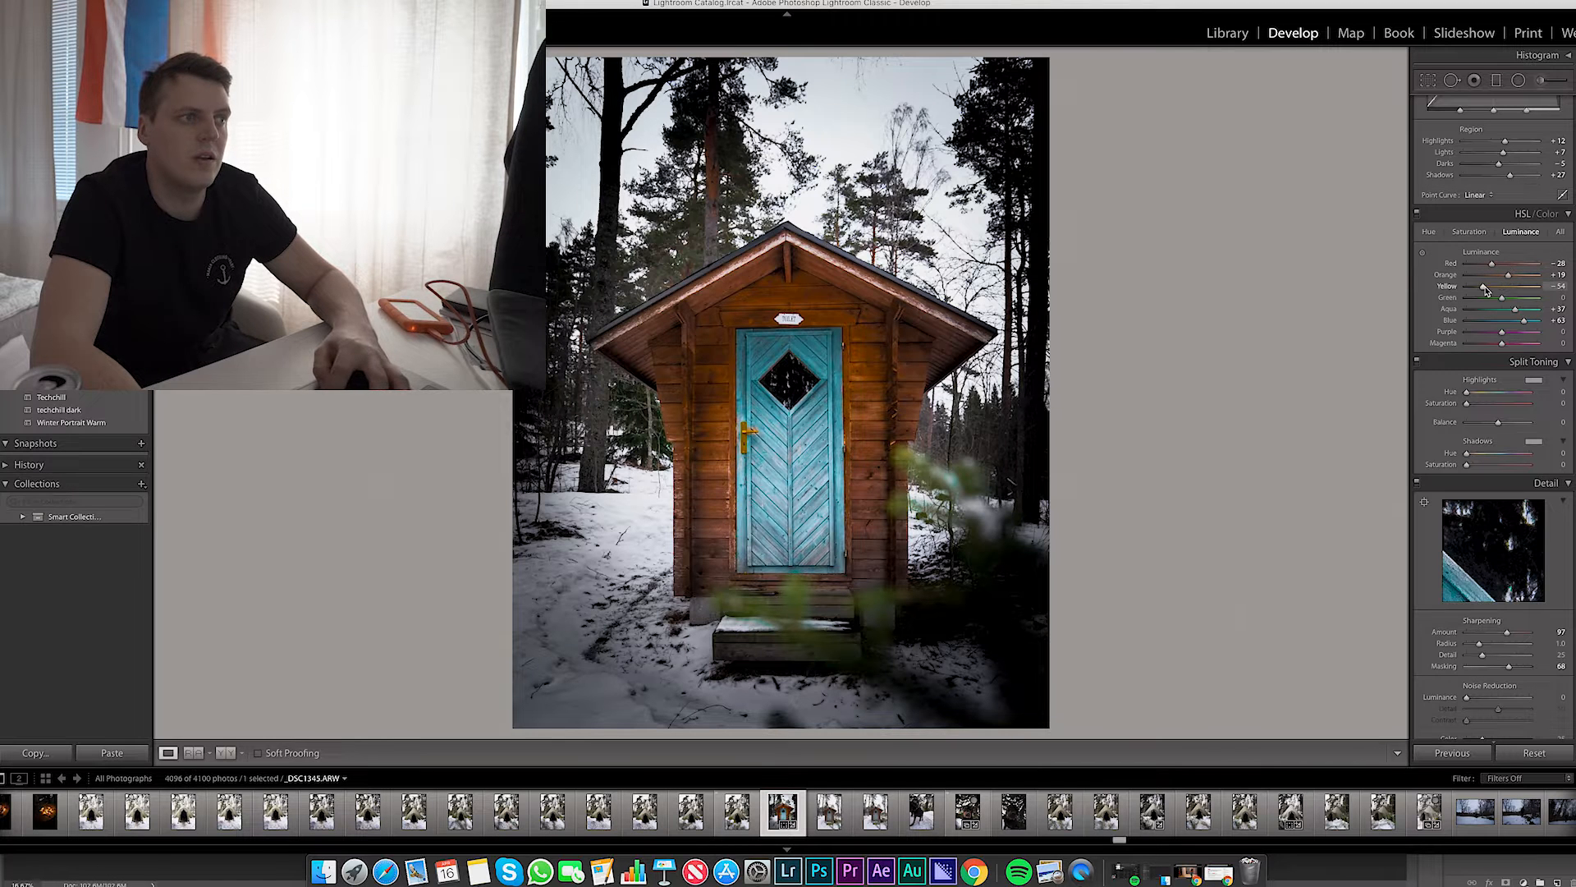
Step: Send the cabin photo to Photoshop for editing and bring the _DSC1345-2 document to the front
right_click(883, 406)
mouse_move(907, 510)
left_click(1104, 511)
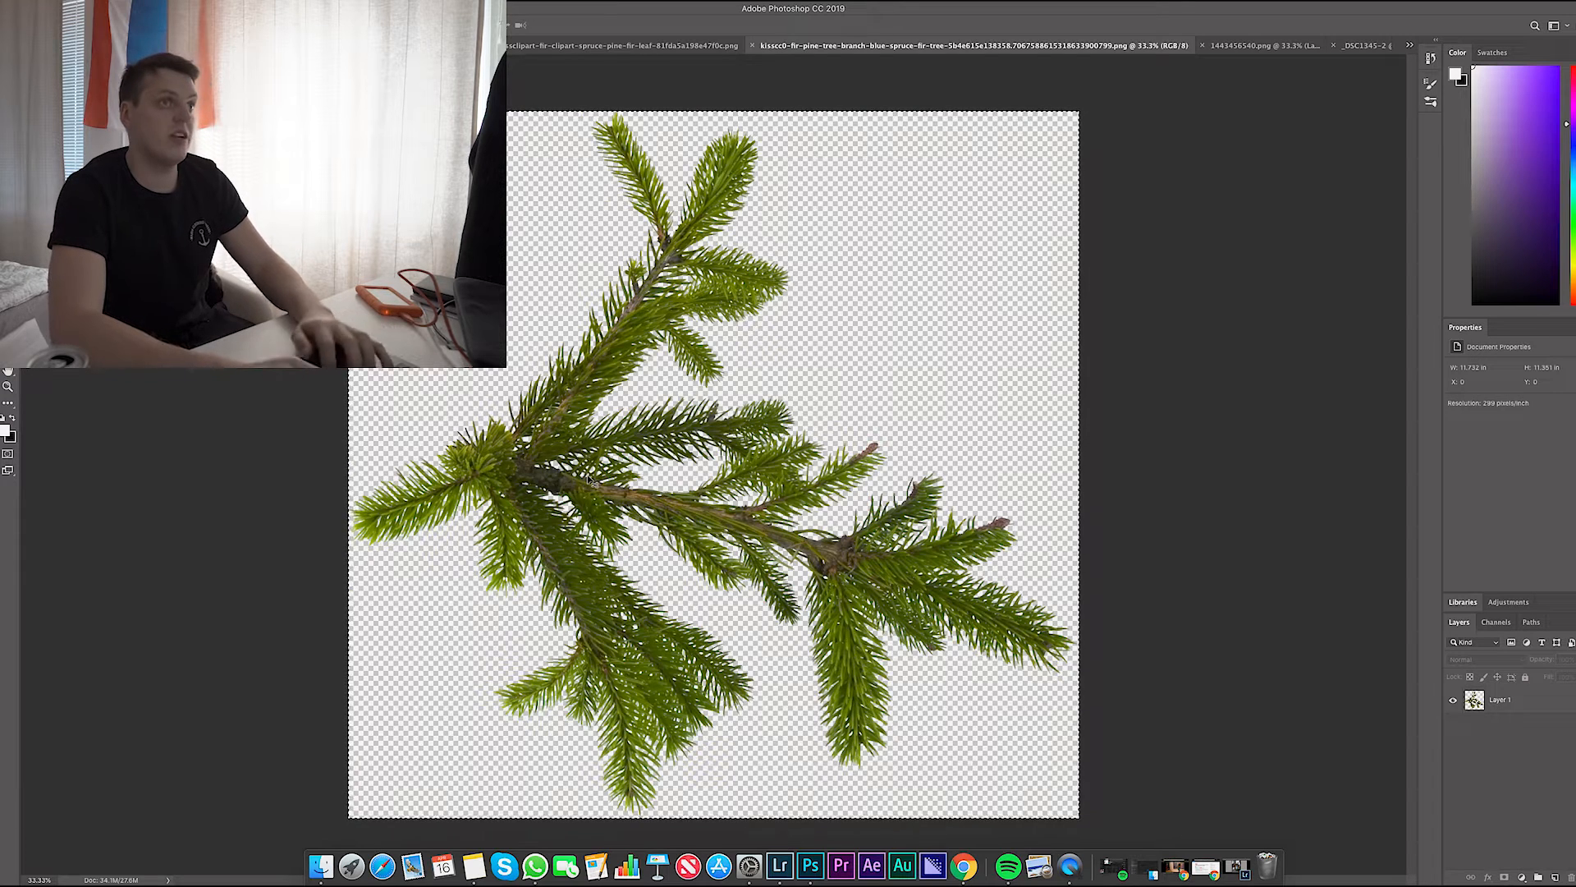
left_click(1409, 45)
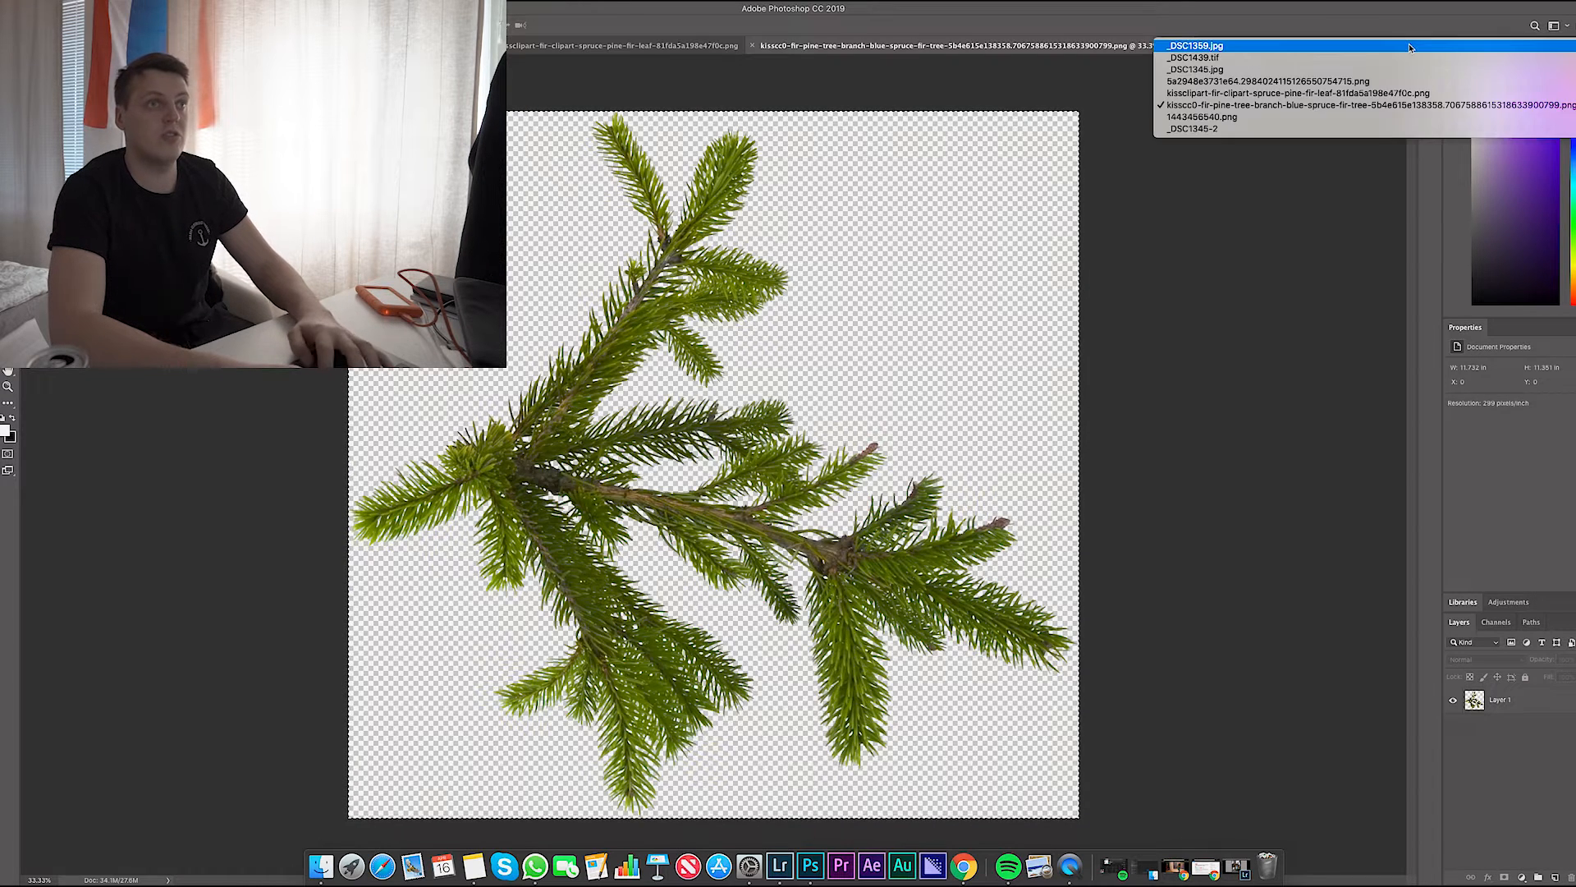
left_click(1343, 130)
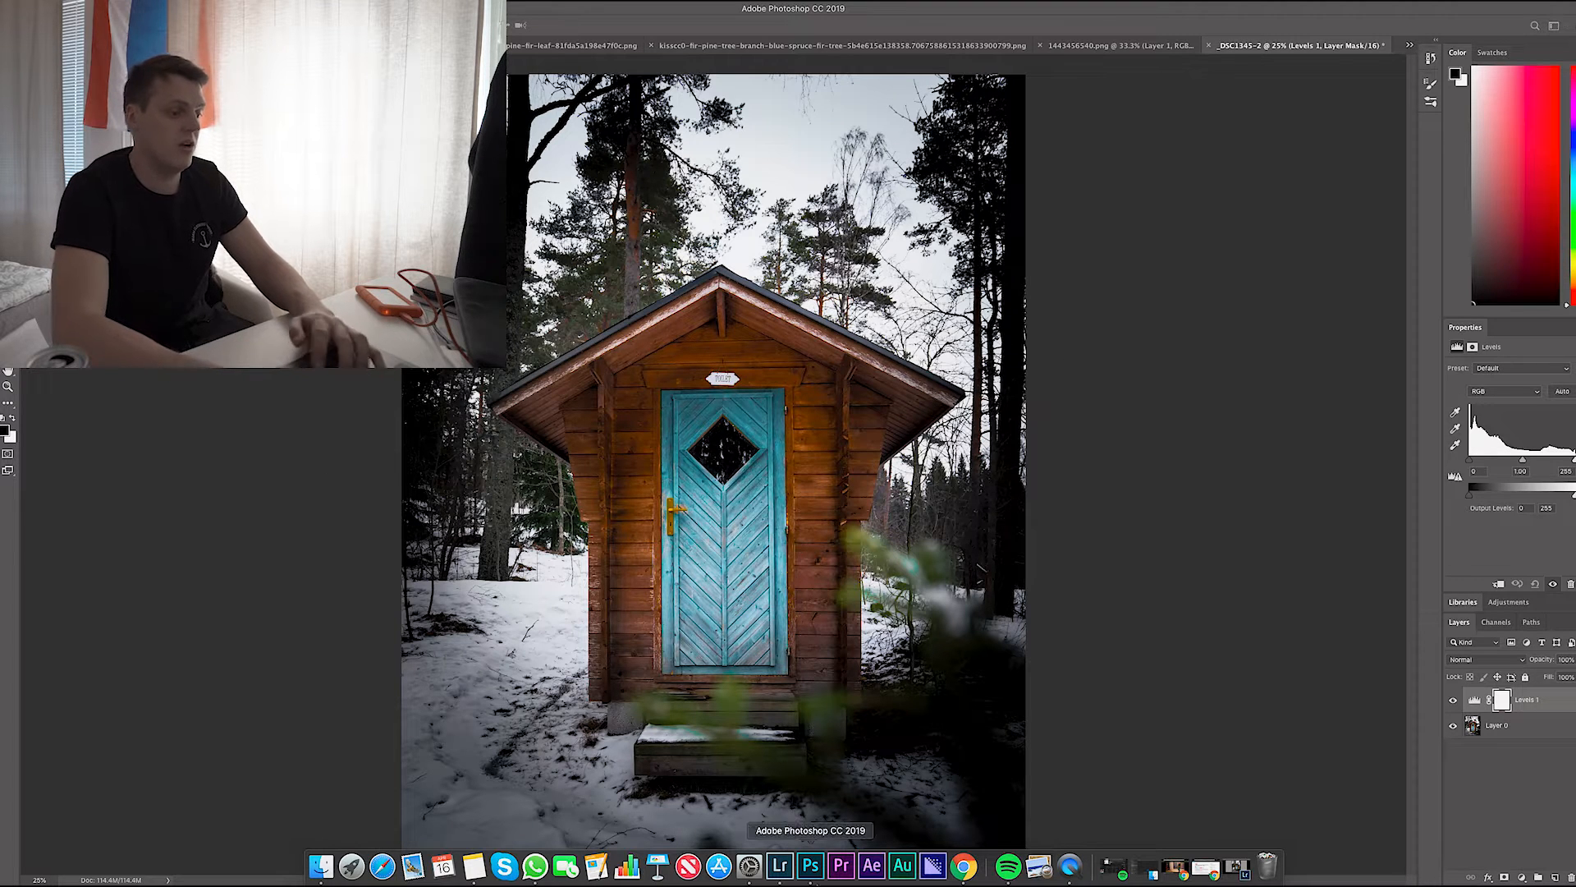
Step: Paste the fir branch into the cabin photo, enlarge it to about 4.4 x 2.5 in and move it down in front of the steps
key("ctrl+v")
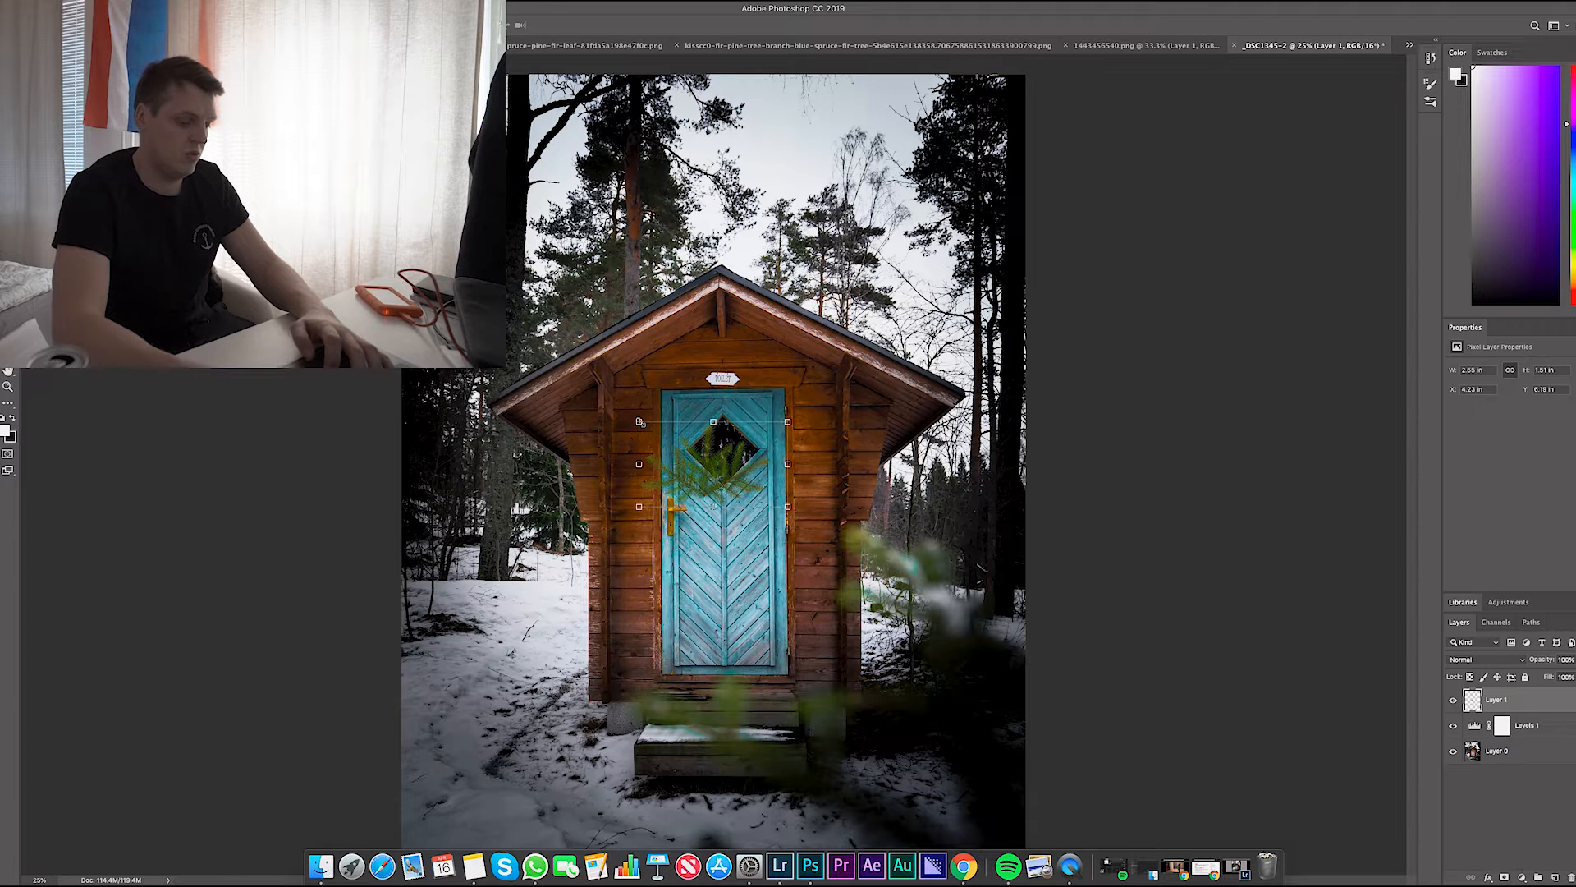
left_click_drag(640, 422, 602, 377)
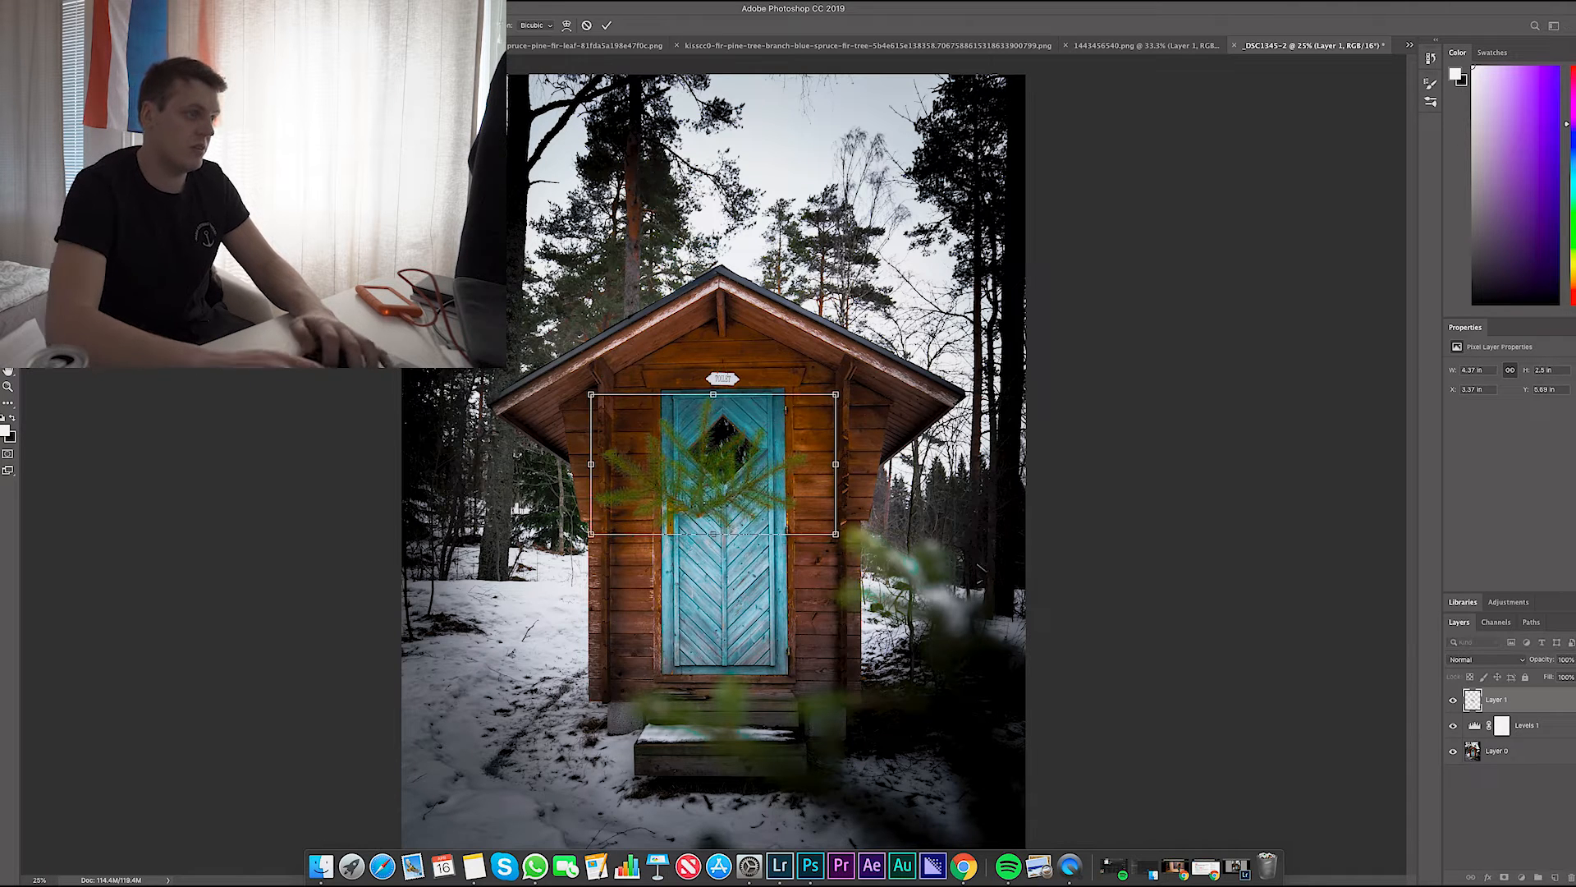
key("super+minus")
key("Return")
left_click_drag(714, 463, 720, 706)
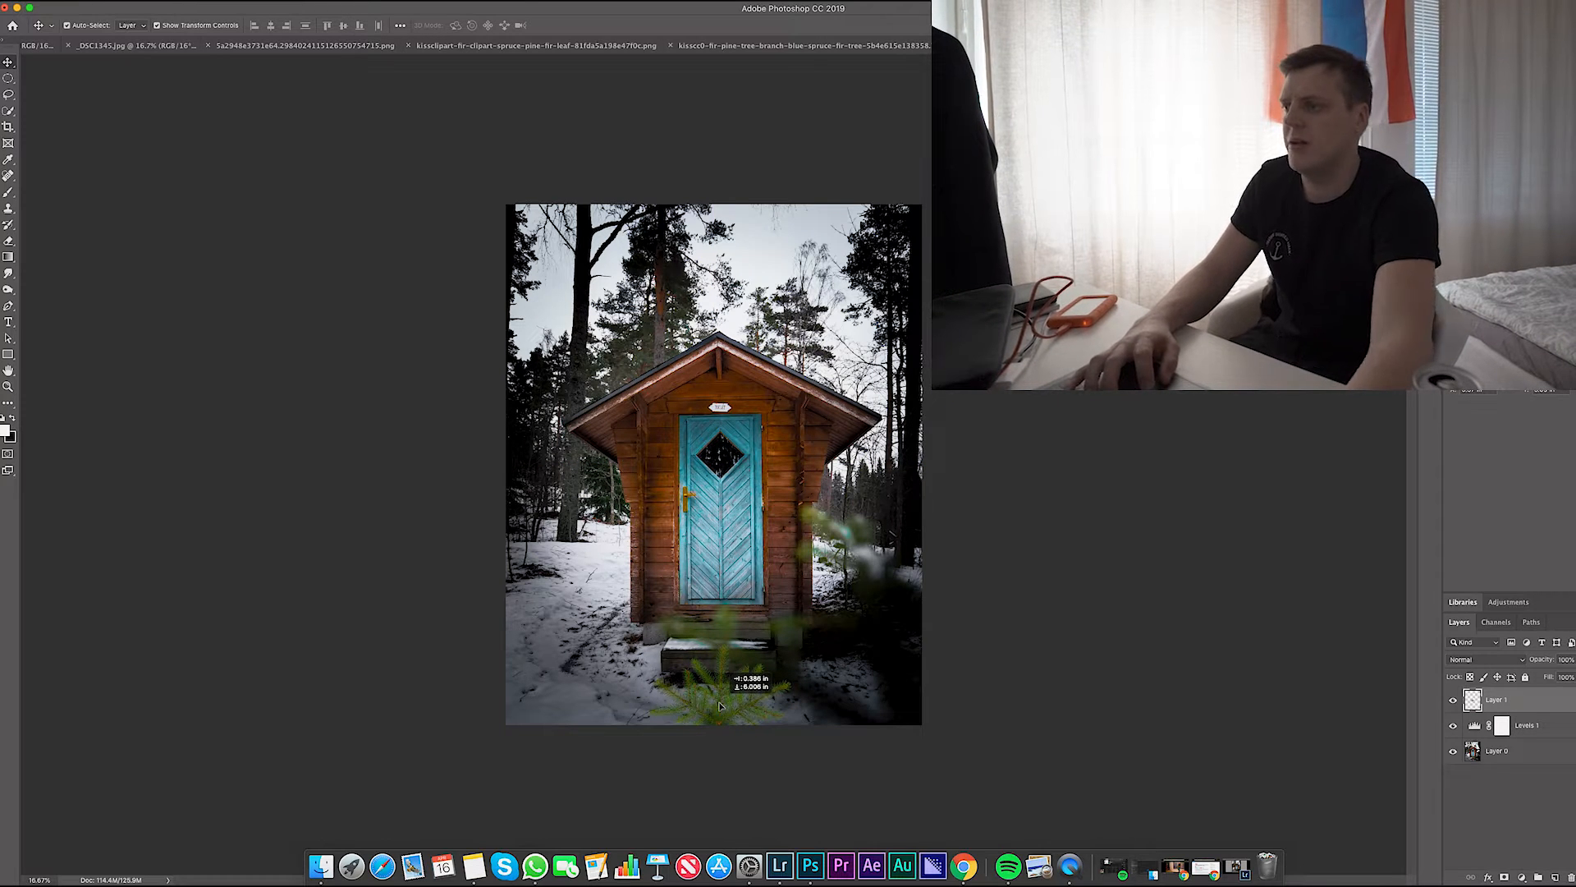
left_click_drag(719, 706, 719, 706)
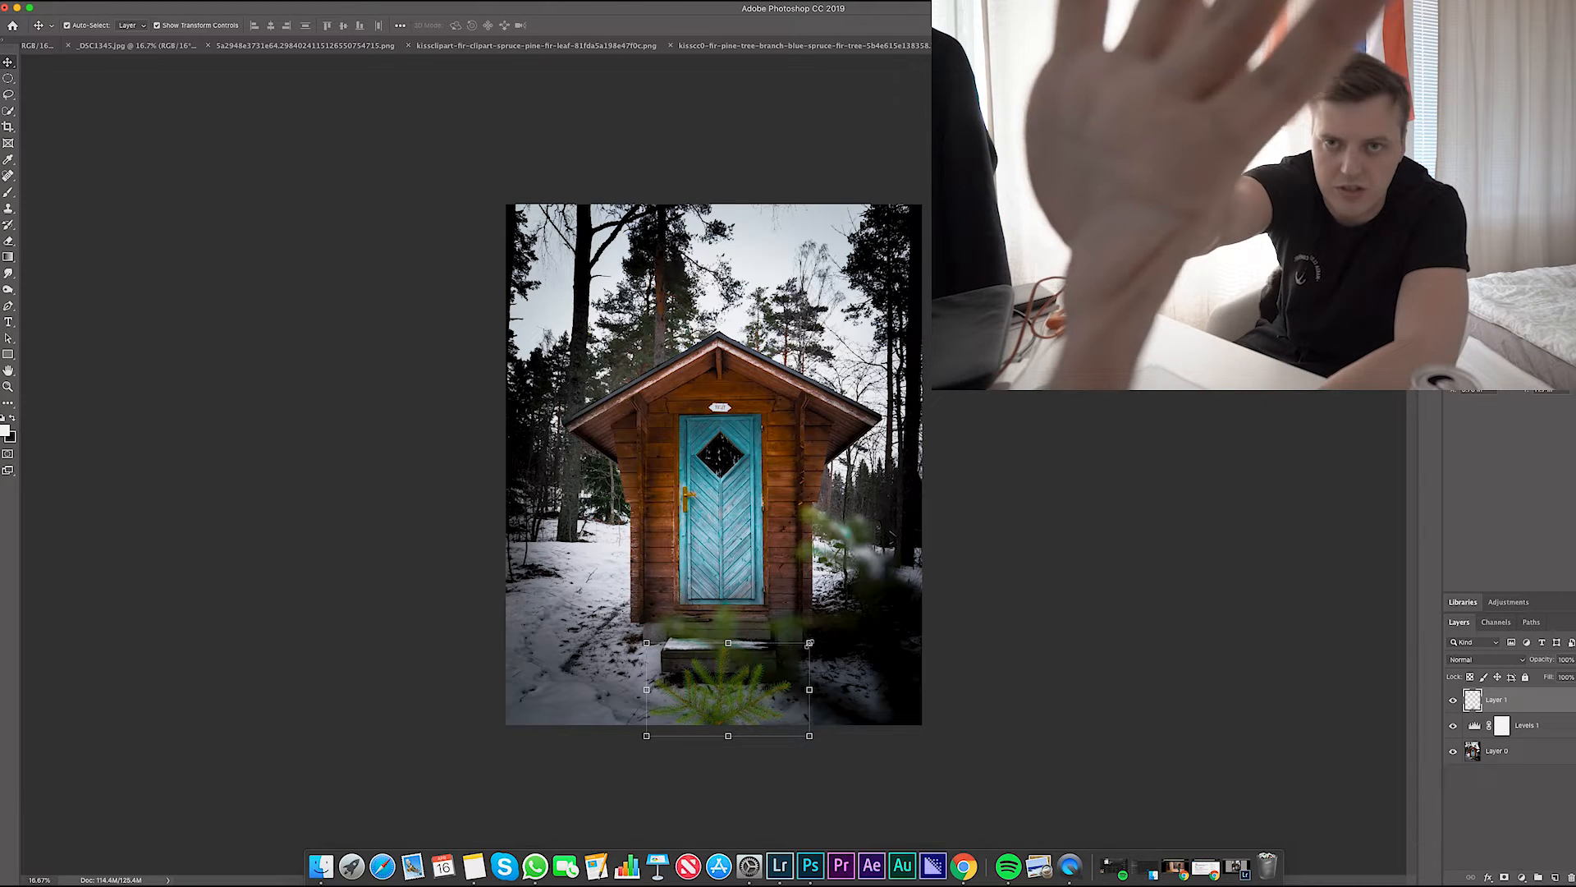
Step: Enlarge the branch to about 244%, rotate it about -10.6° and position it across the lower centre of the photo
left_click_drag(808, 637, 1005, 498)
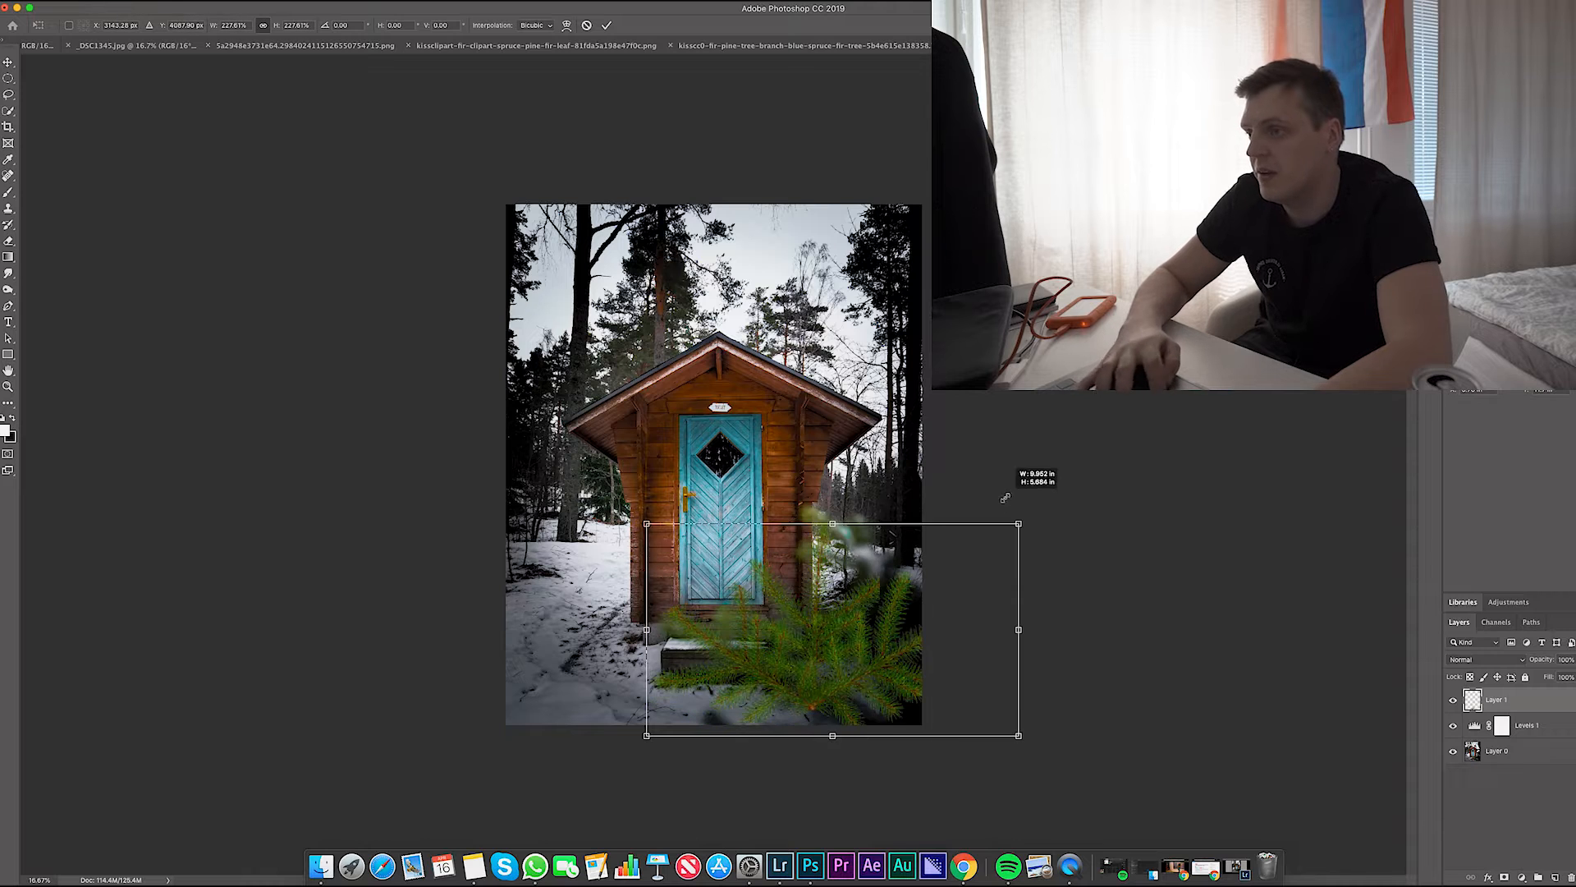
left_click_drag(852, 638, 719, 663)
left_click_drag(702, 774, 724, 774)
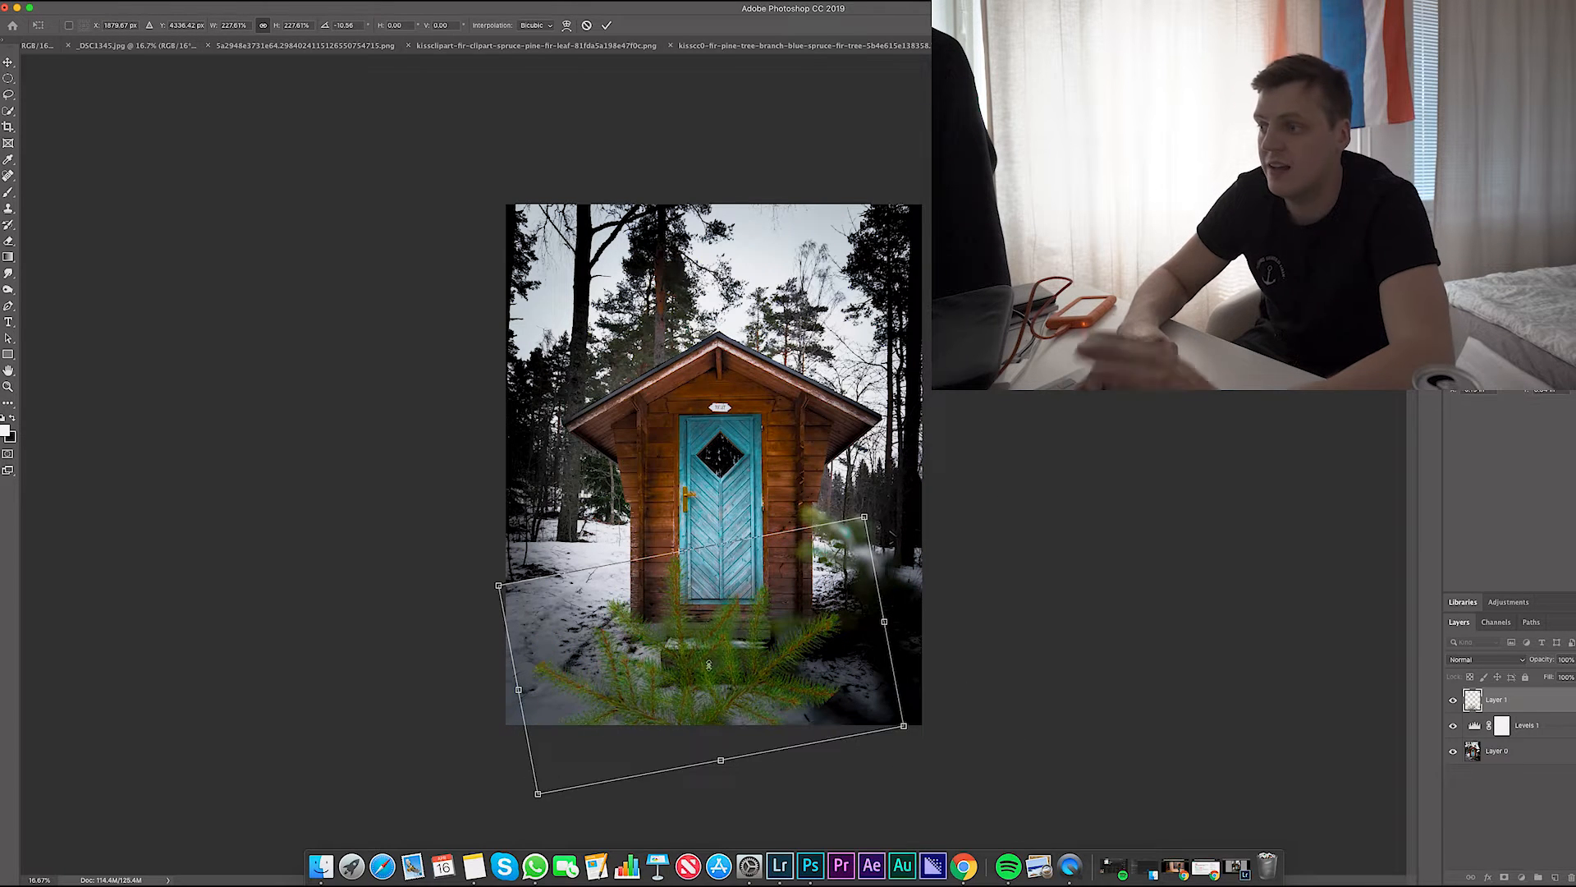
left_click_drag(711, 675, 718, 673)
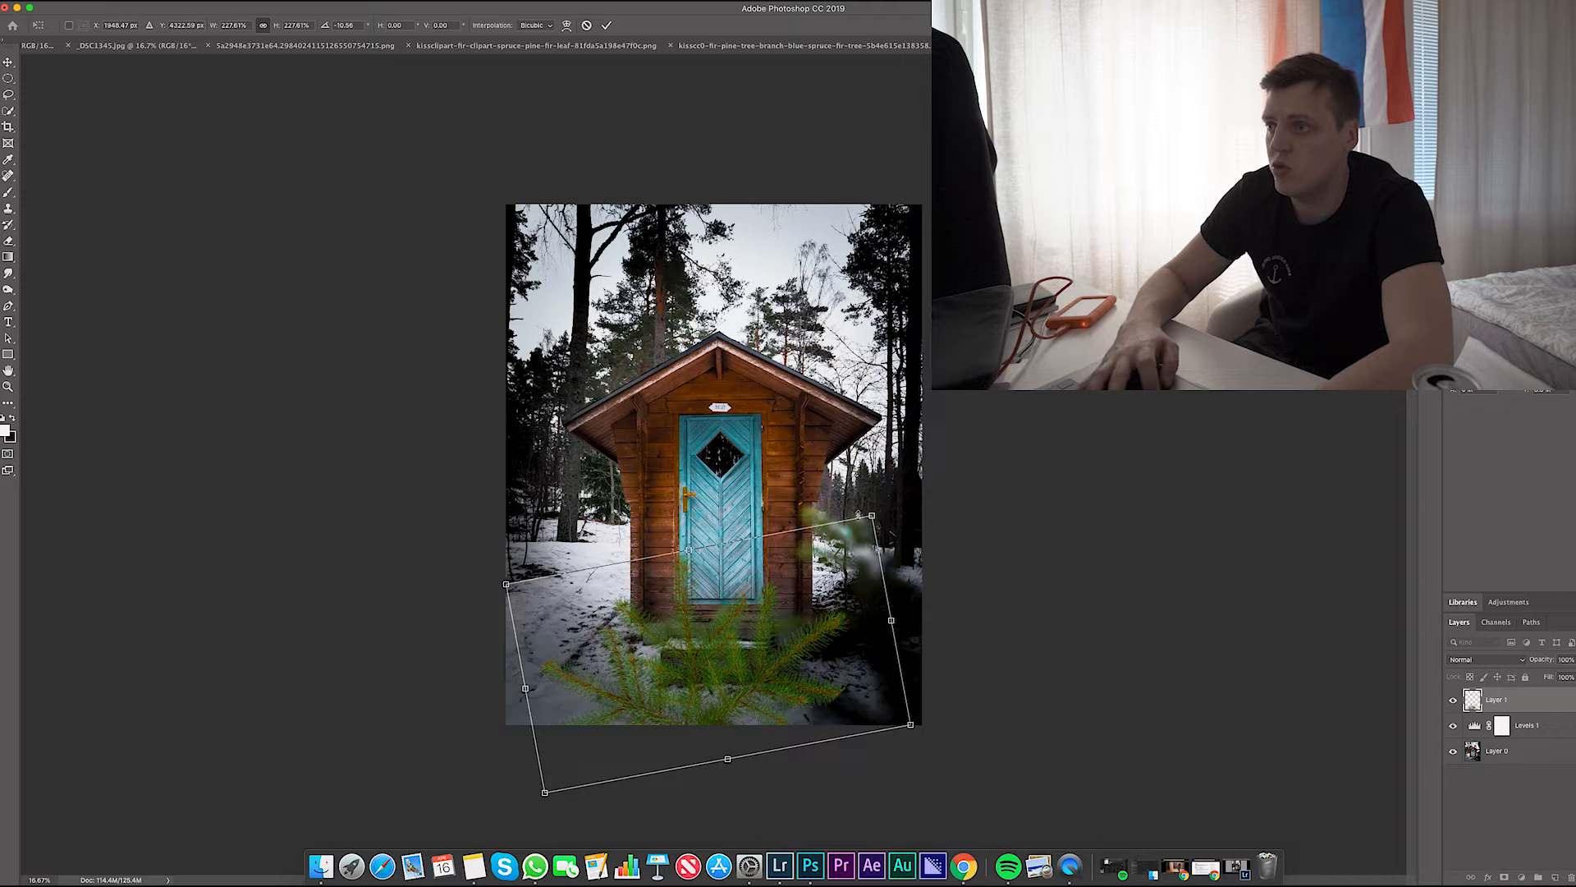
left_click_drag(871, 516, 908, 486)
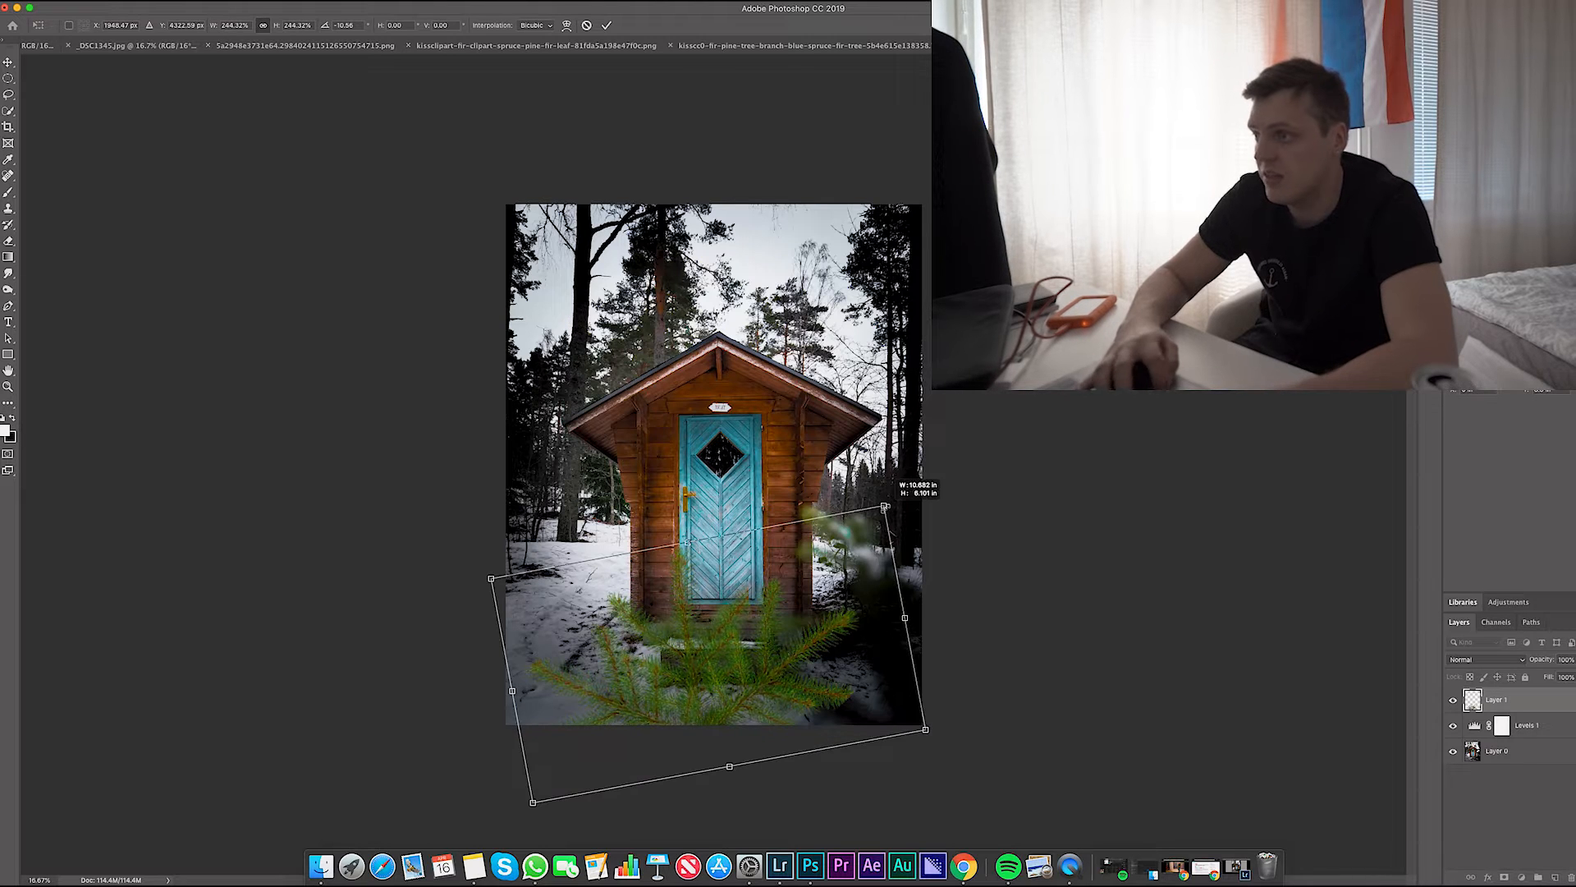
left_click_drag(723, 651, 728, 651)
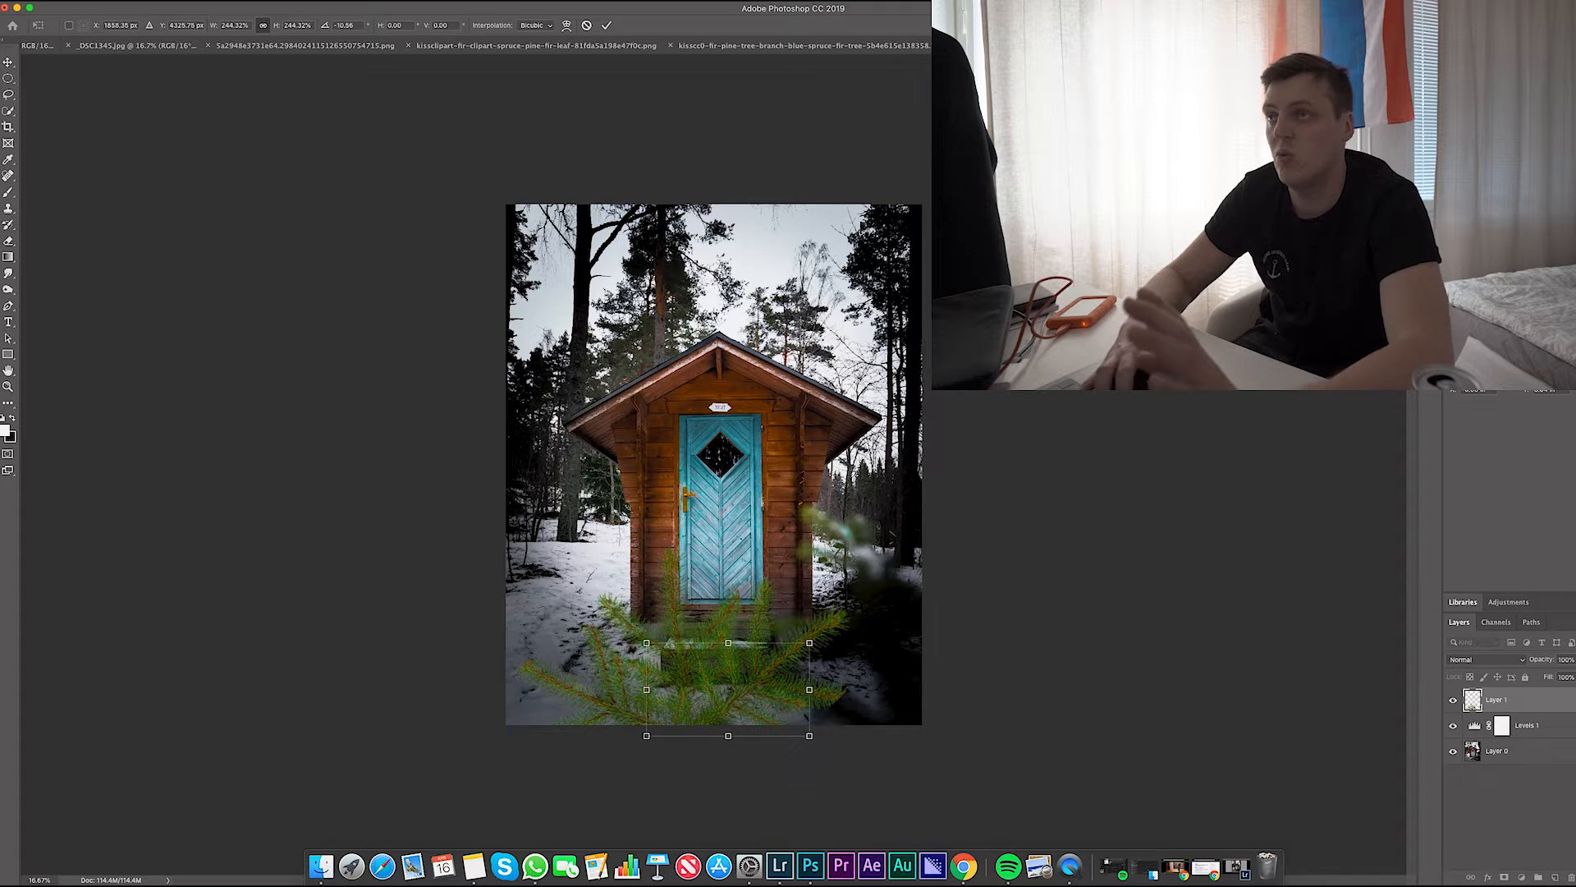
key("Return")
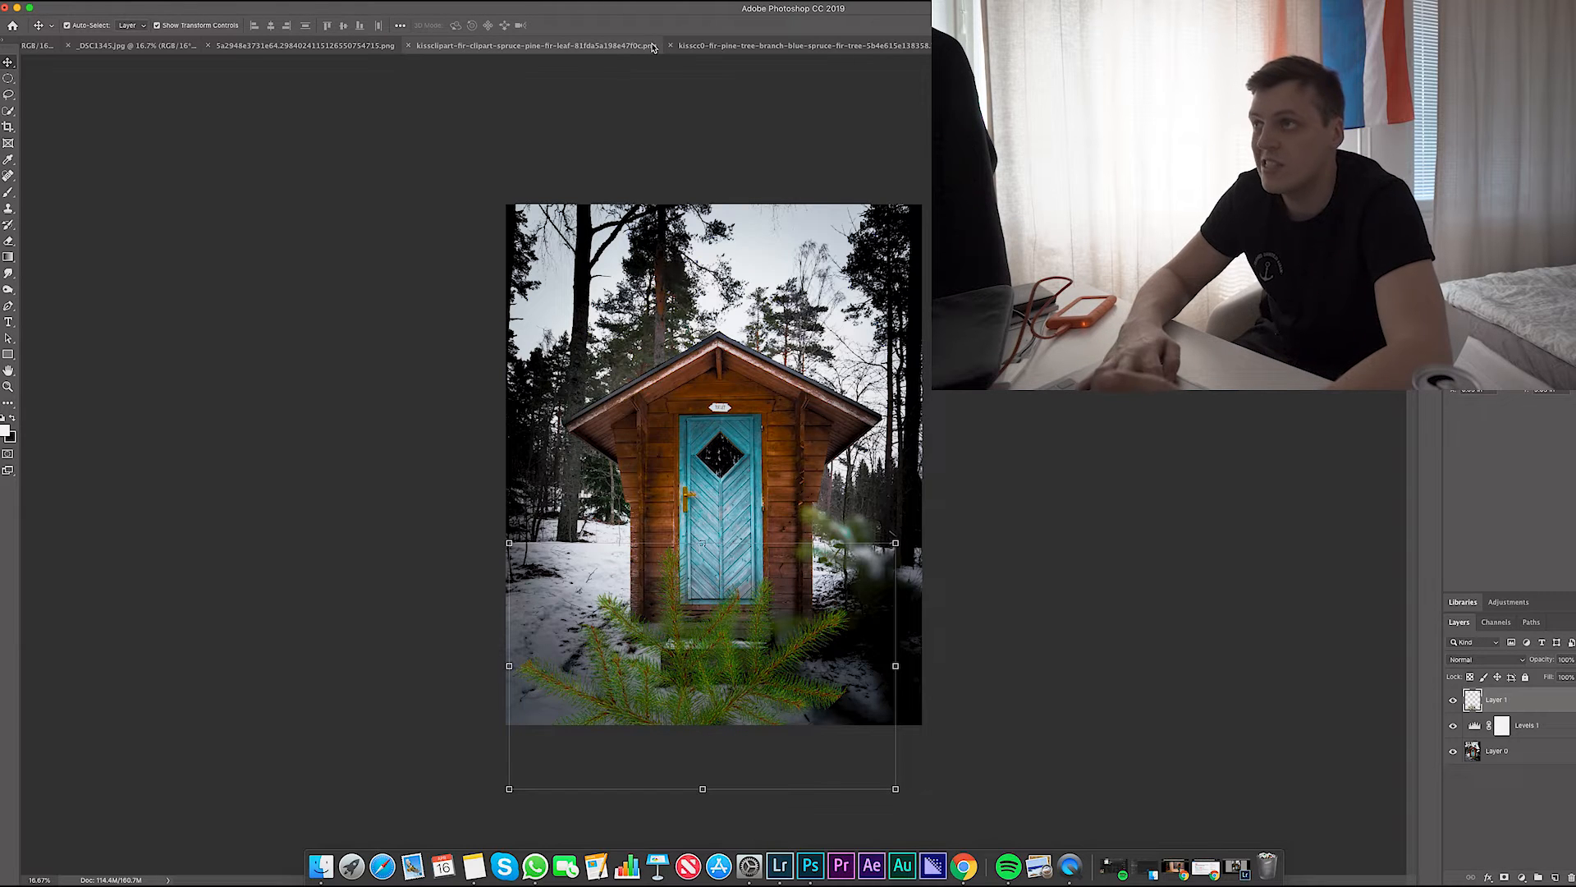
Step: Paste a second fir branch from the open branch images into the cabin photo
left_click(698, 45)
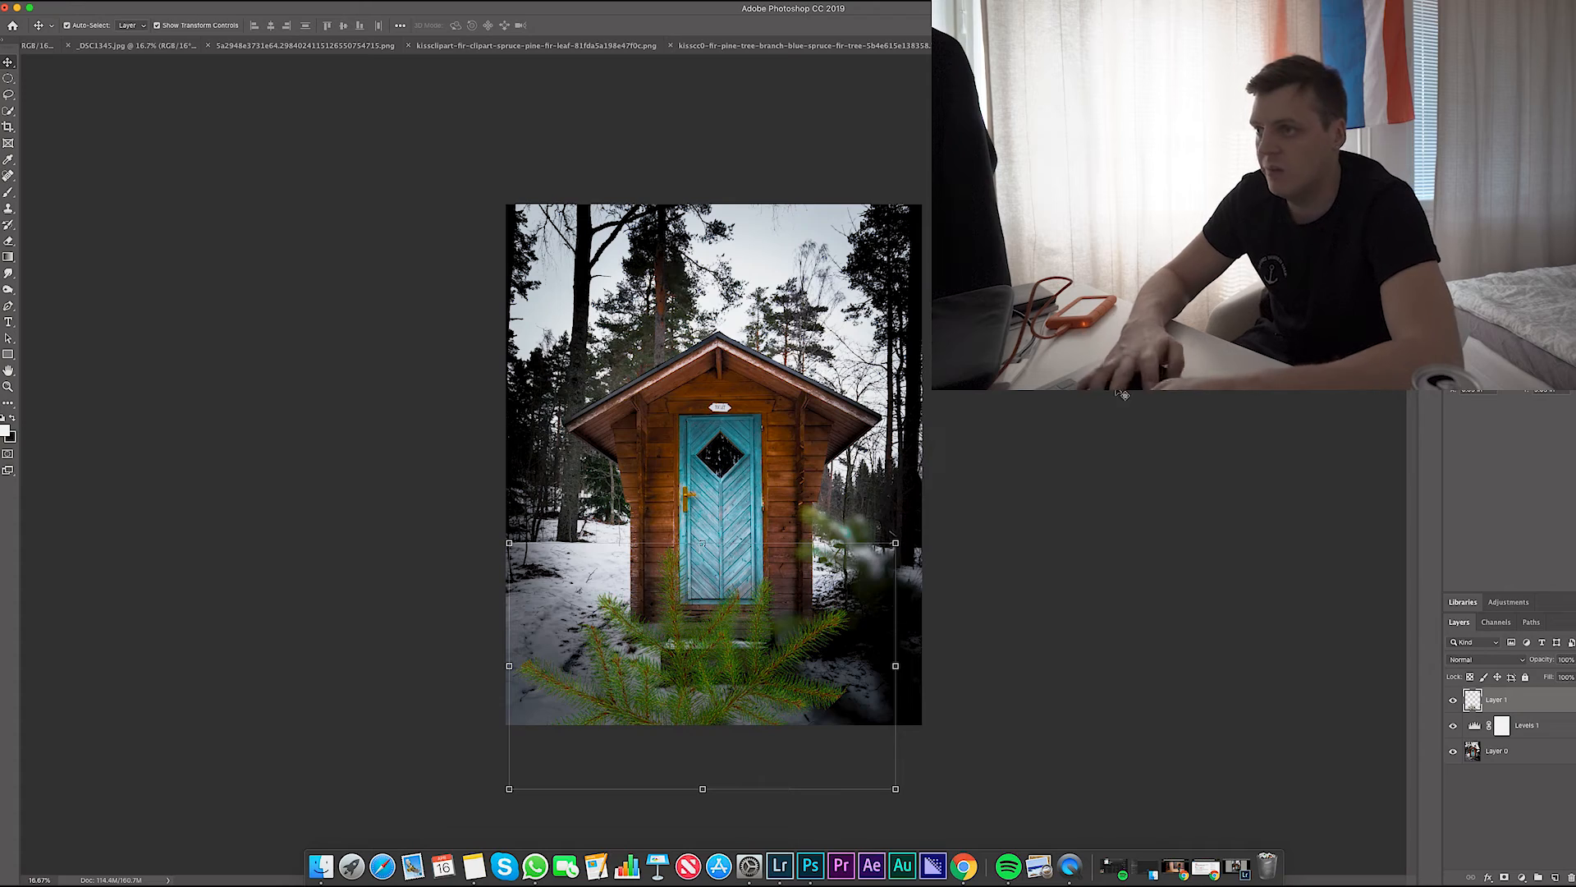
key("Return")
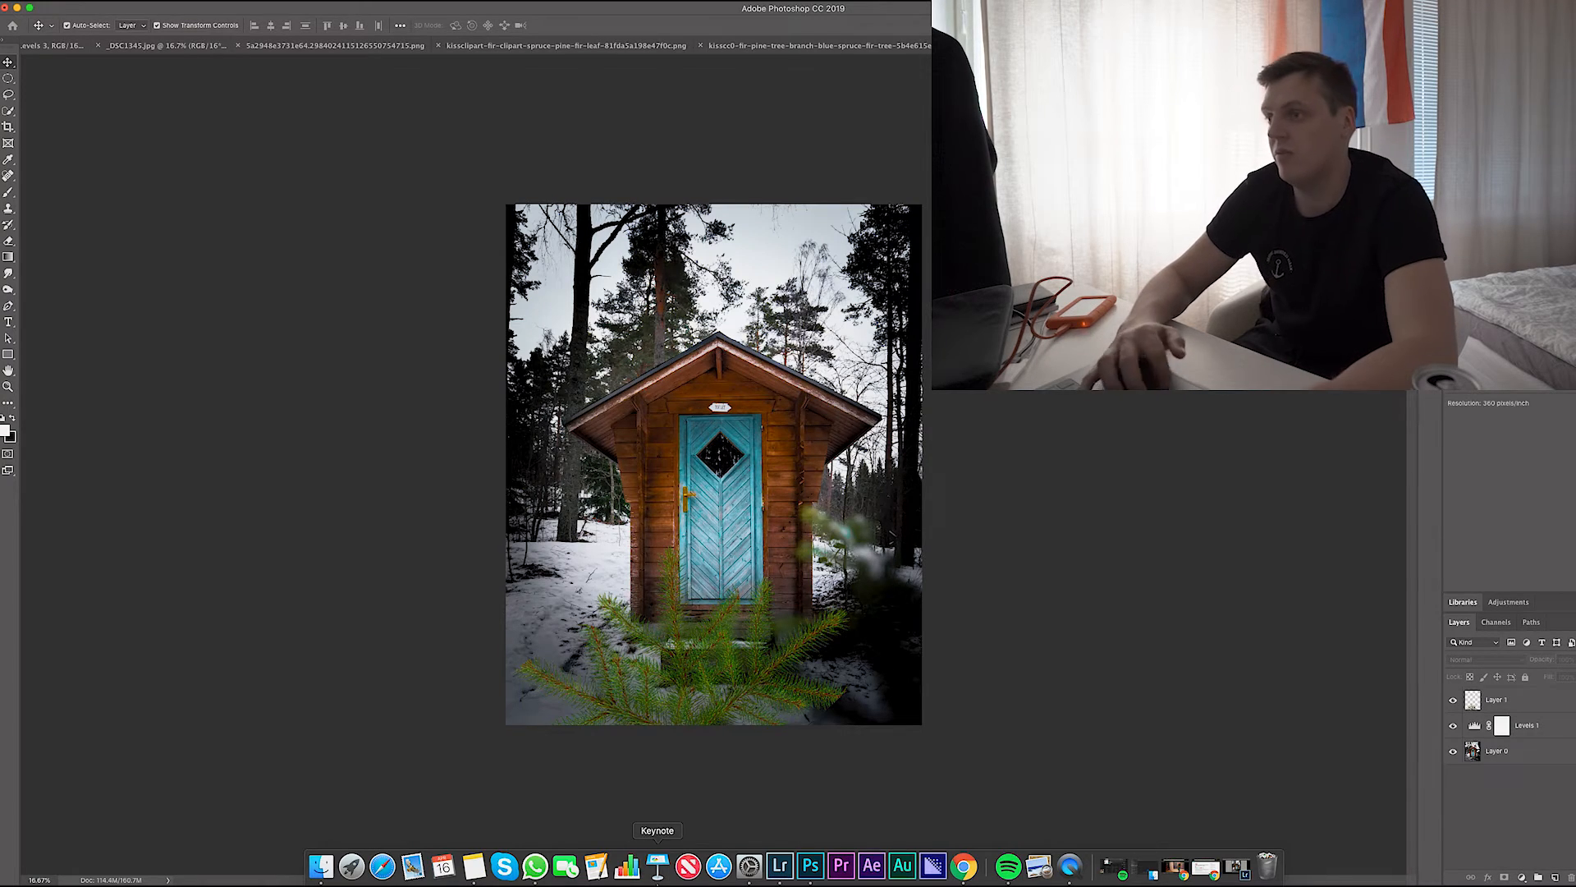
key("super+v")
left_click(813, 46)
key("super+v")
Step: Scale and rotate the second branch and place it along the right edge of the photo beside the cabin
left_click_drag(479, 482, 608, 674)
left_click_drag(702, 415, 515, 516)
left_click_drag(812, 487, 690, 336)
left_click_drag(568, 612, 549, 615)
left_click_drag(292, 387, 232, 336)
left_click_drag(542, 435, 930, 451)
left_click_drag(1123, 775, 1160, 702)
mouse_move(926, 552)
left_mouse_down()
mouse_move(906, 569)
mouse_move(931, 581)
left_mouse_up()
key("Return")
left_click_drag(891, 525, 798, 368)
Step: Paste a third fir branch from the open branch images into the cabin photo
left_click(525, 46)
left_click(805, 46)
left_click(525, 46)
left_click(1190, 46)
key("super+v")
Step: Scale and rotate the third branch and place it along the lower left edge of the photo
left_click_drag(711, 472, 563, 608)
left_click_drag(645, 508, 850, 271)
left_click_drag(690, 493, 542, 516)
left_click_drag(509, 743, 493, 742)
left_click_drag(542, 533, 557, 541)
key("Return")
Step: Paste a fourth branch into the cabin photo and place it in the upper left corner above the roof
left_click(526, 46)
left_click(1190, 46)
key("super+v")
left_click_drag(156, 327, 405, 422)
key("Return")
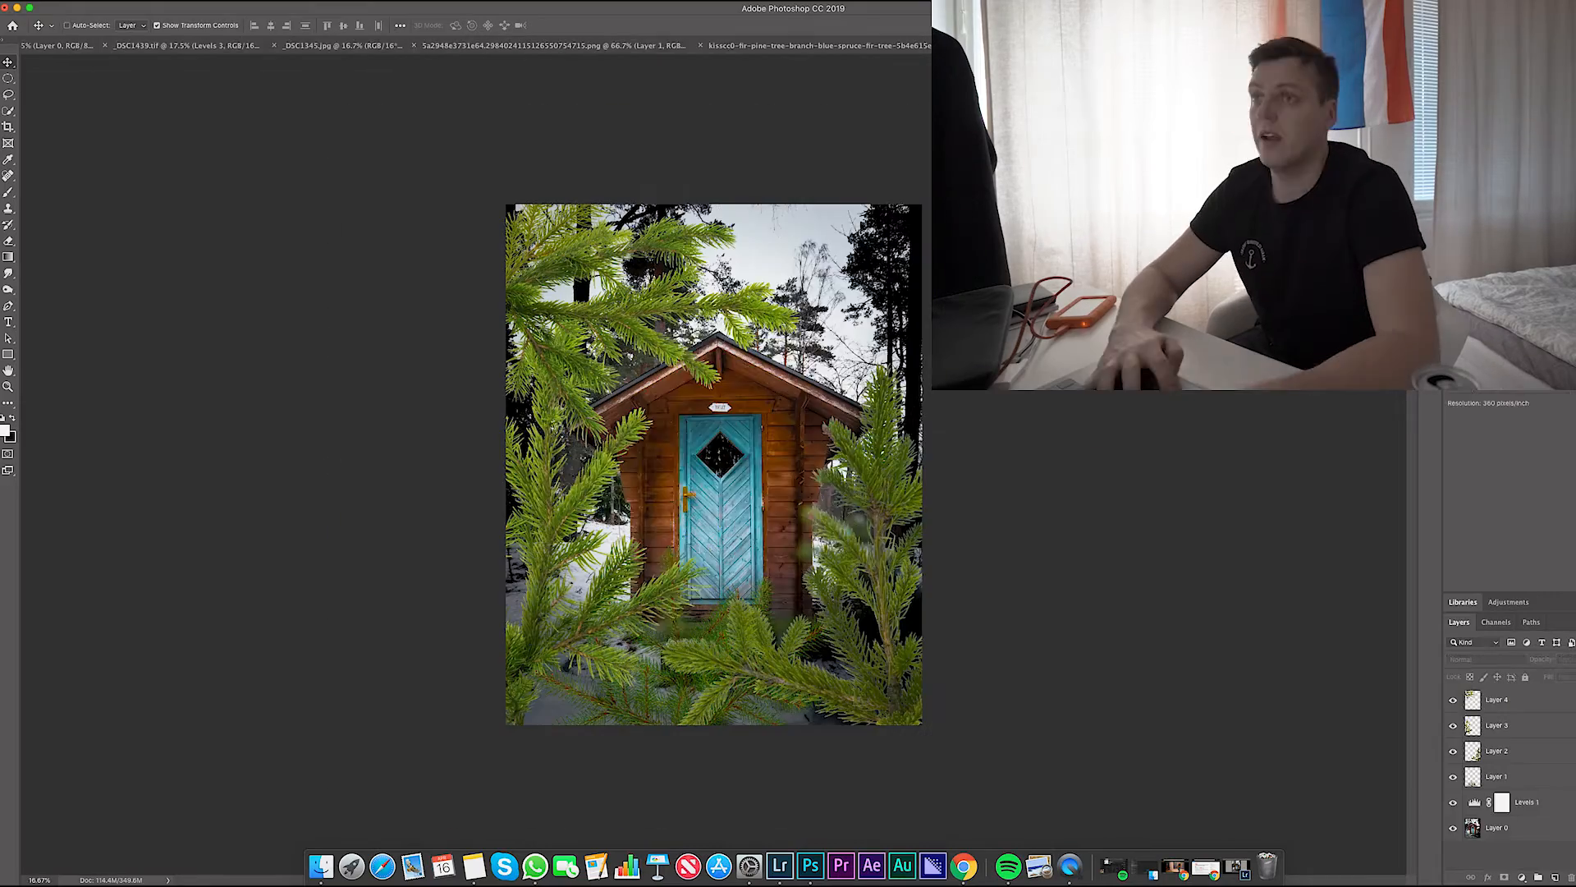
Step: Copy the blue spruce branch into the cabin photo, rotate it about 145° and place it in the upper right corner
left_click(812, 46)
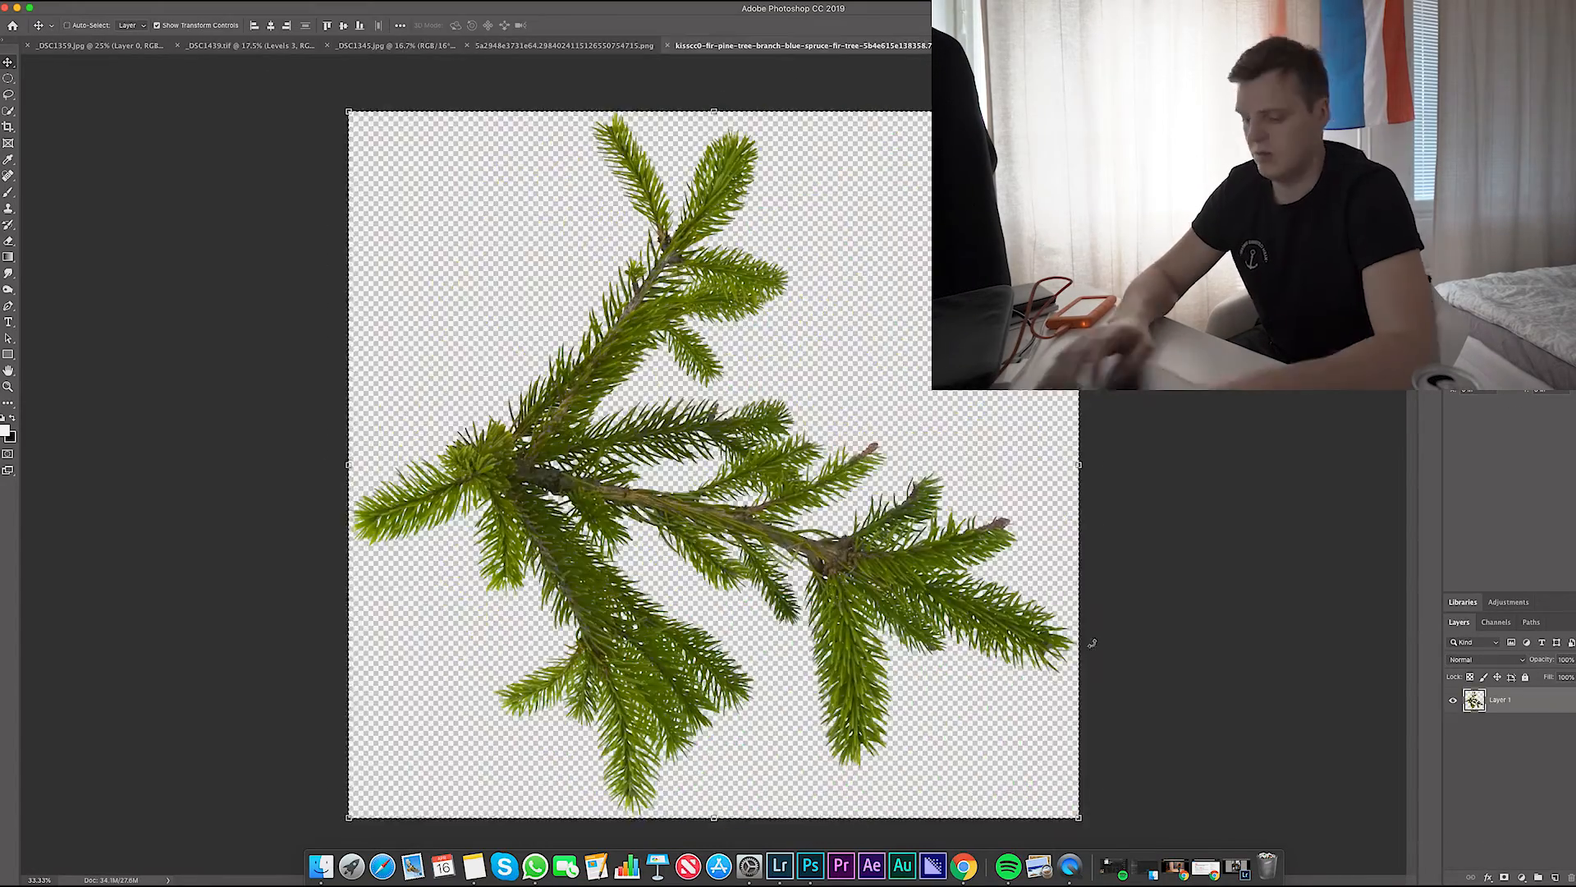
key("super+c")
left_click(394, 46)
key("super+v")
key("super+t")
left_click_drag(944, 230, 903, 297)
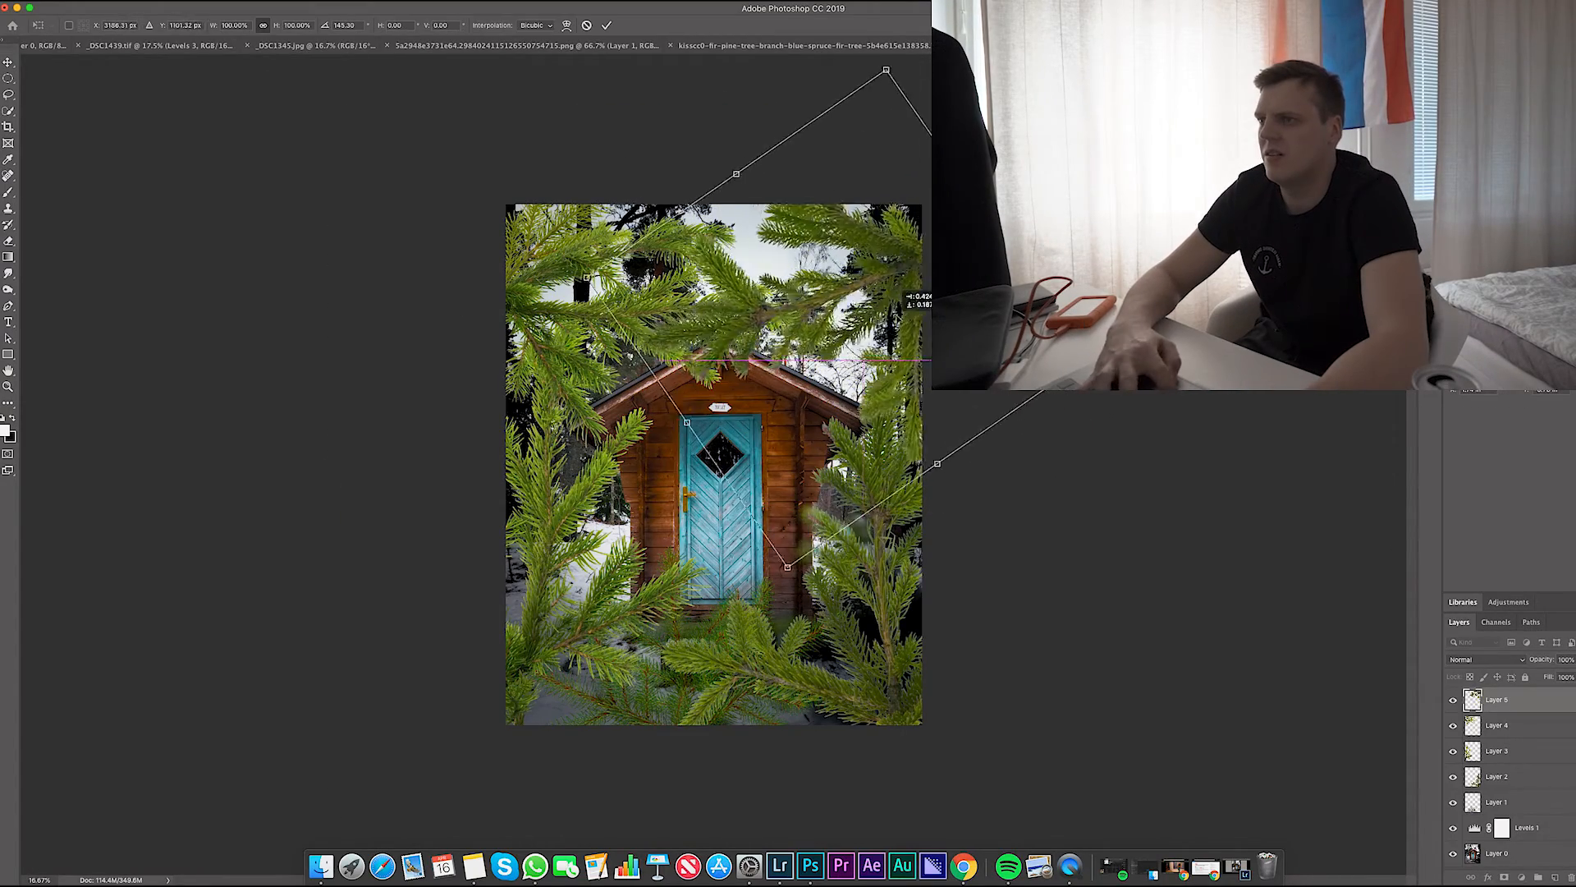
key("Return")
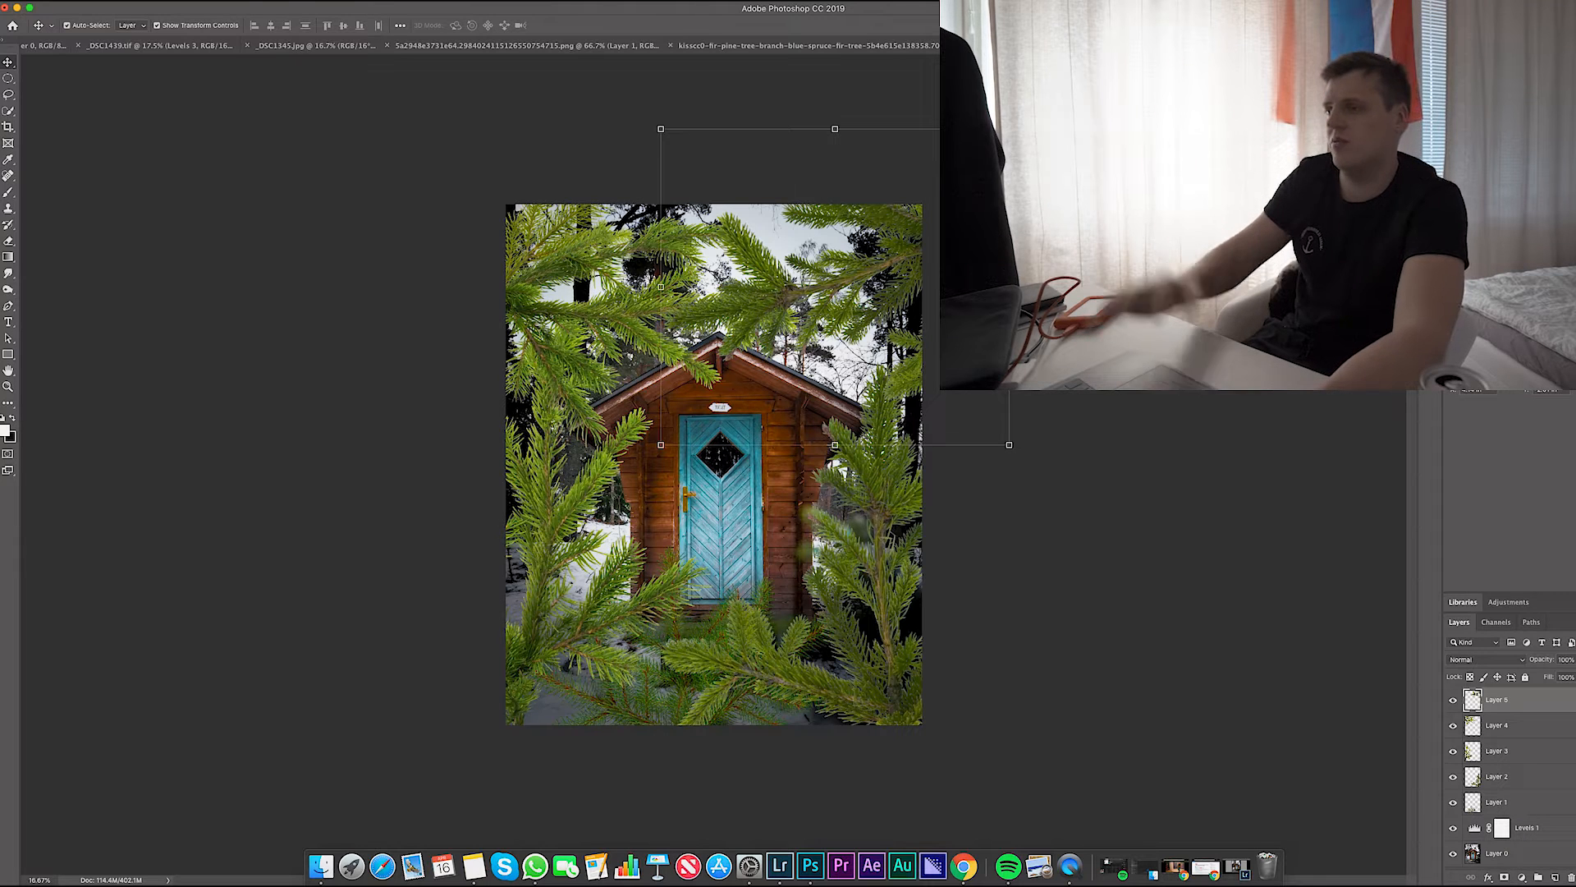
Step: Apply a Gaussian Blur with a radius of 24.7 pixels to the blue spruce branch in the upper right corner
left_click(293, 3)
mouse_move(369, 142)
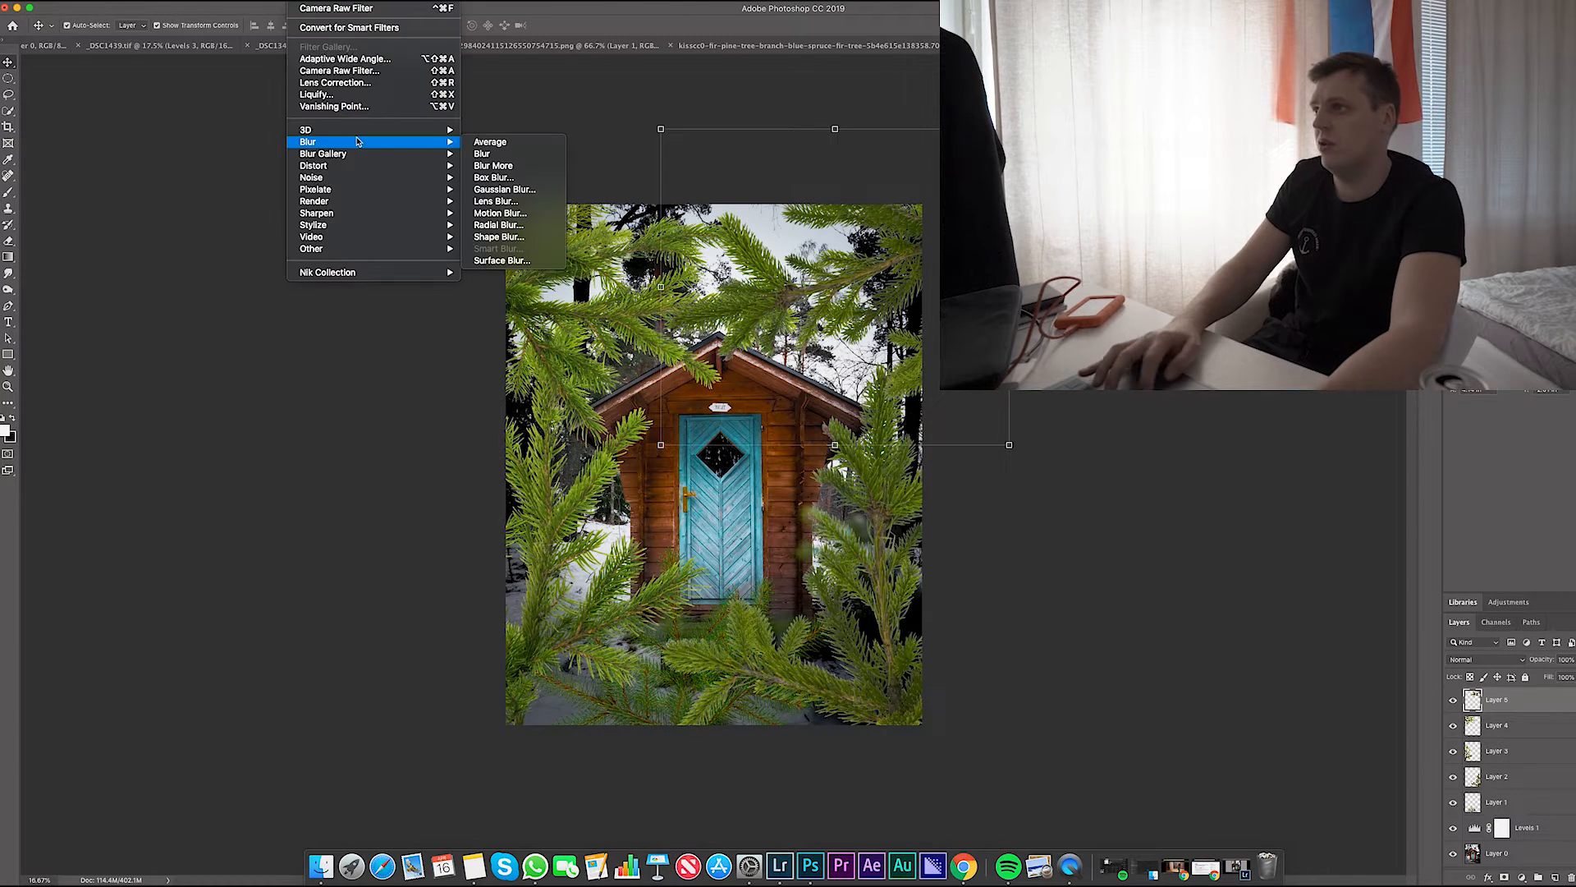
left_click(513, 190)
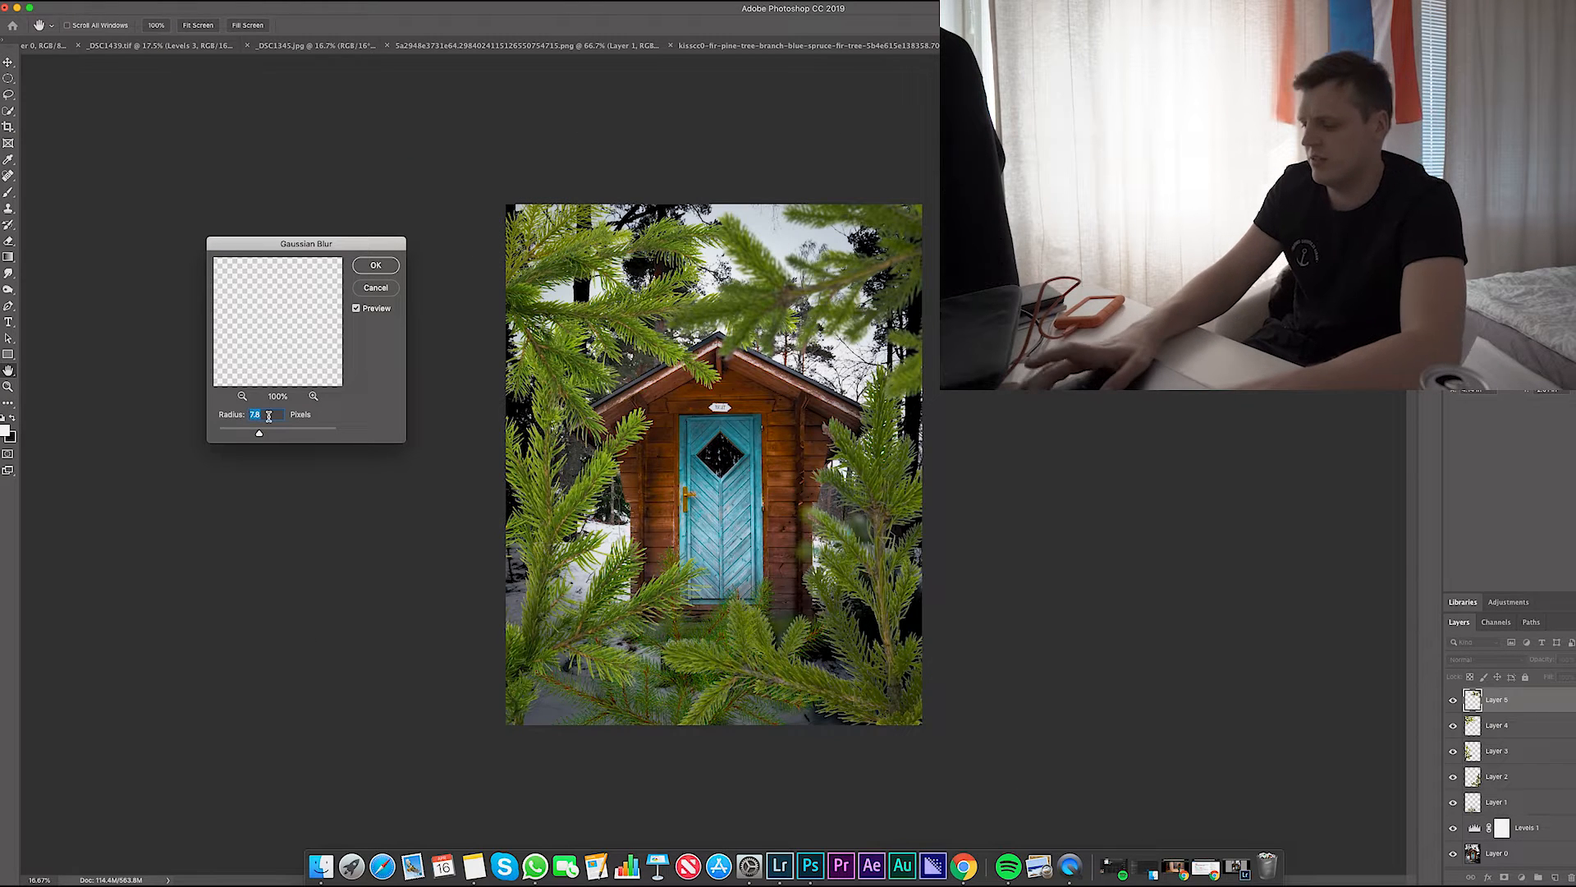
type("20")
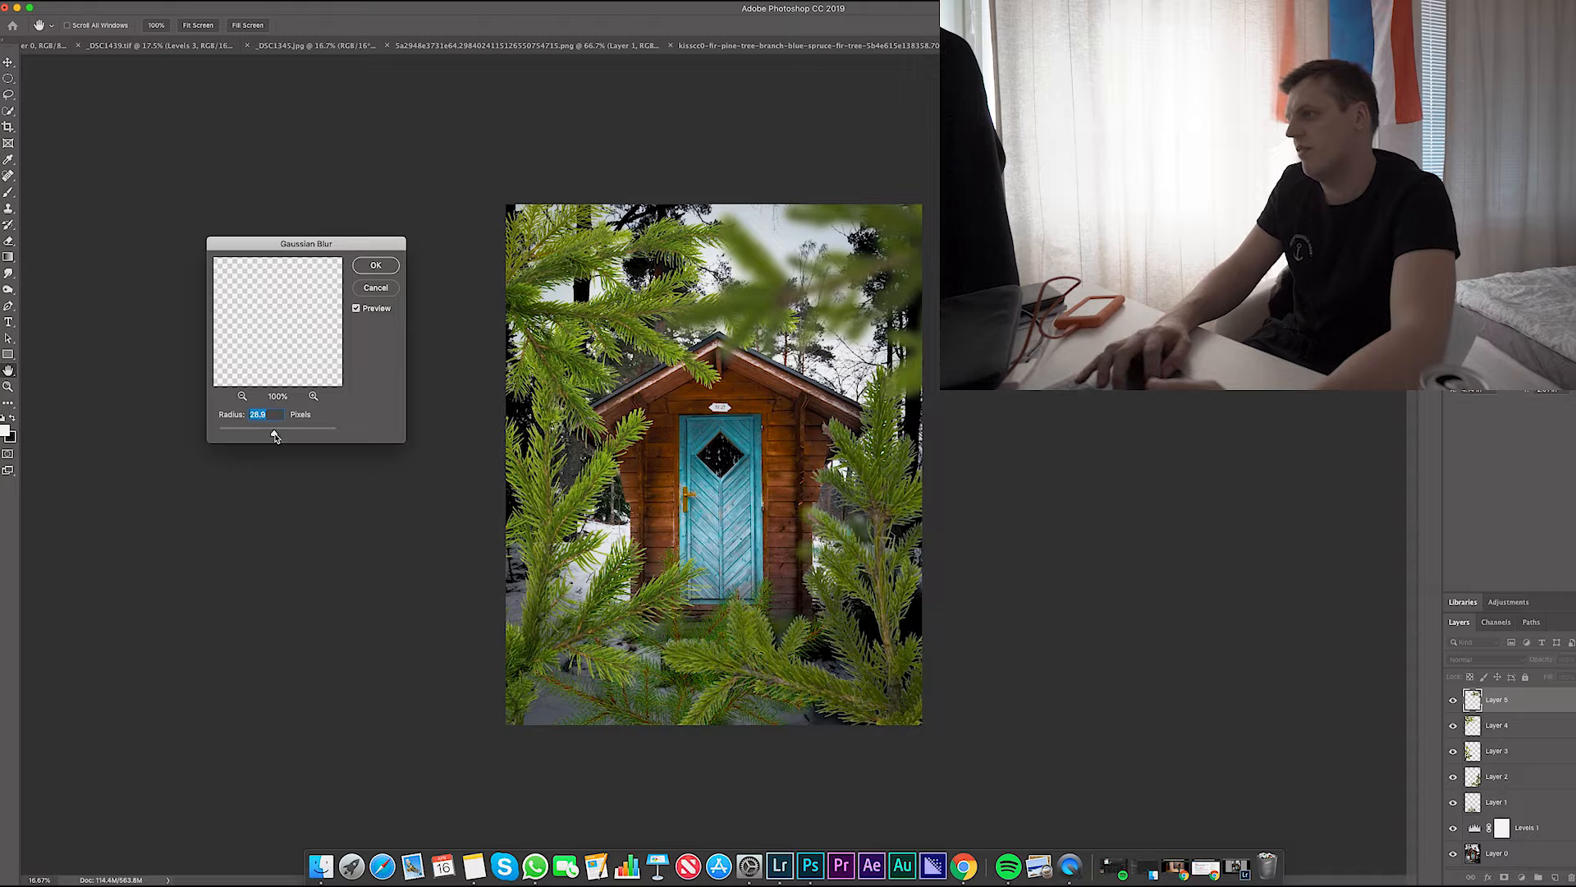
left_click_drag(277, 428, 271, 431)
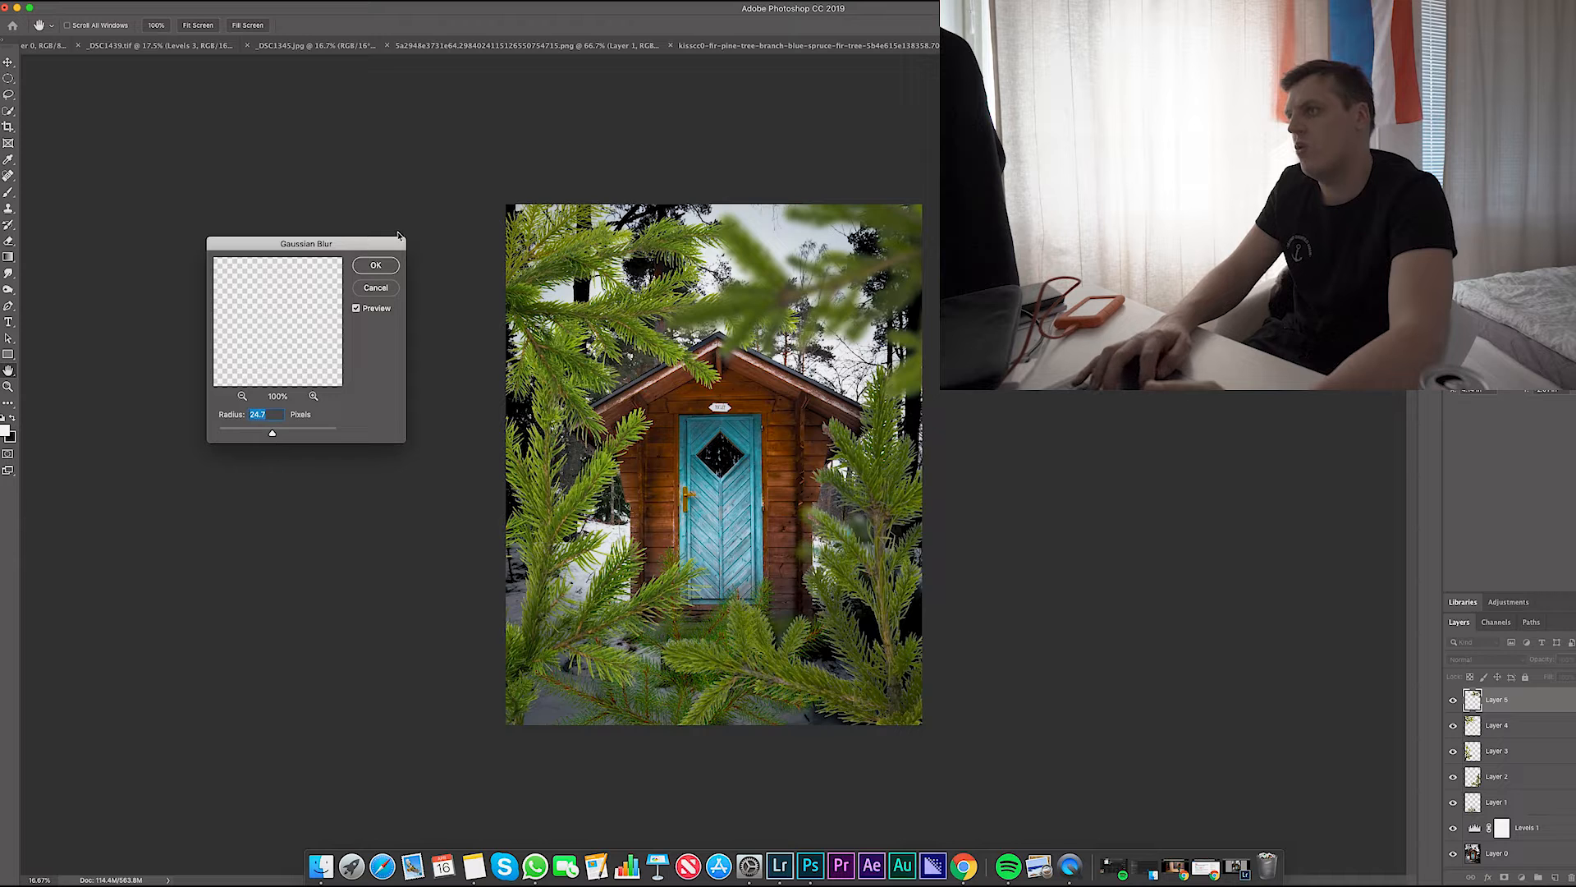
left_click(376, 265)
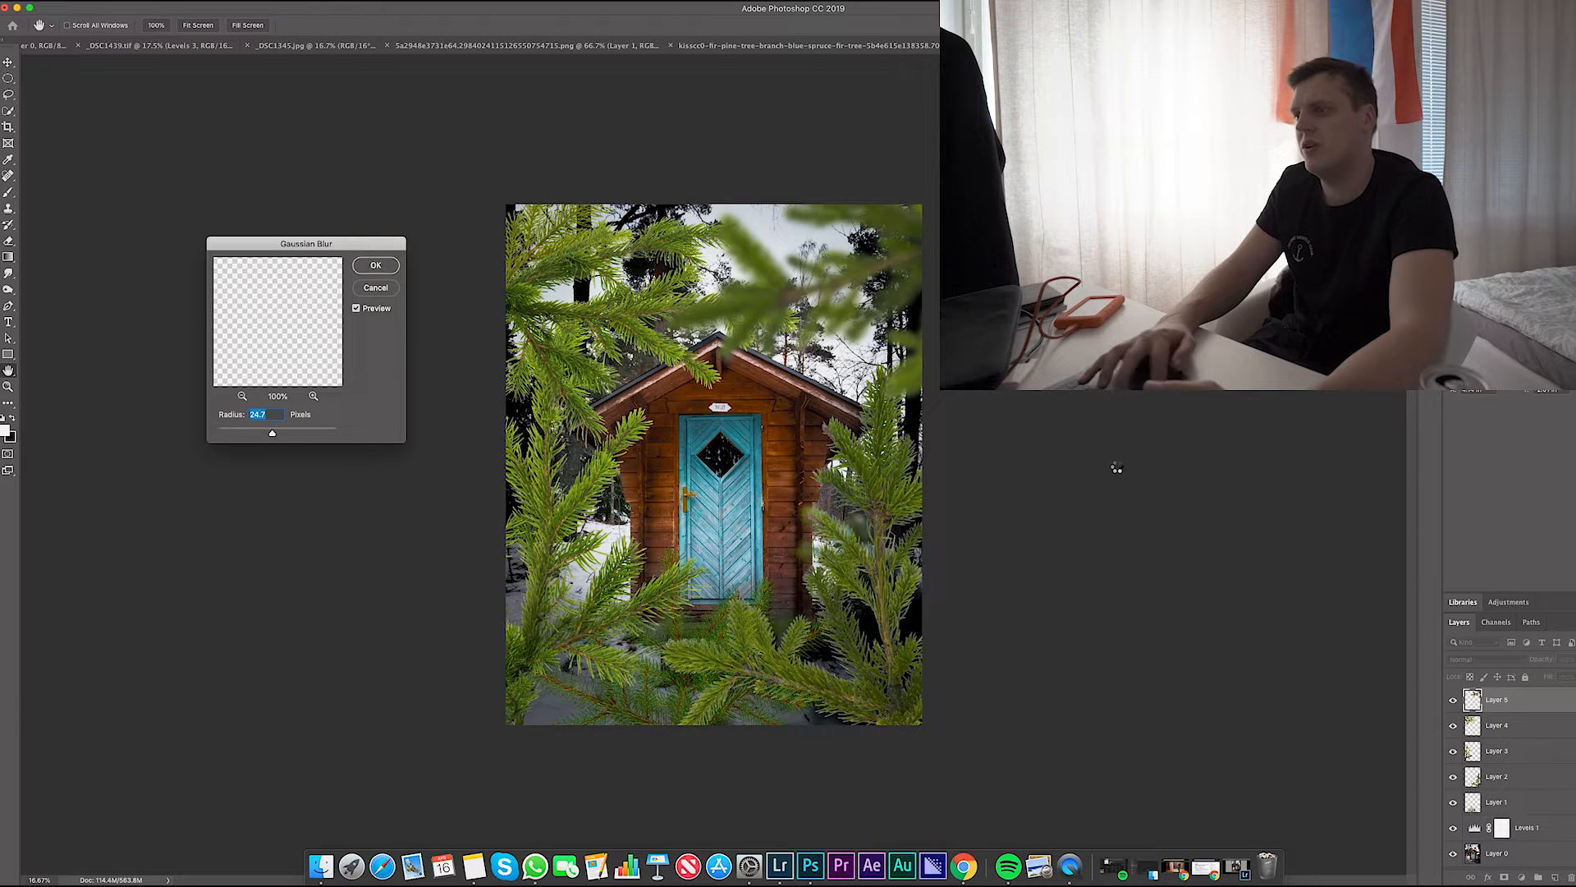
Step: Blur the upper left branch layer with a Gaussian Blur of 28.1 pixels
left_click(555, 307)
left_click(308, 1)
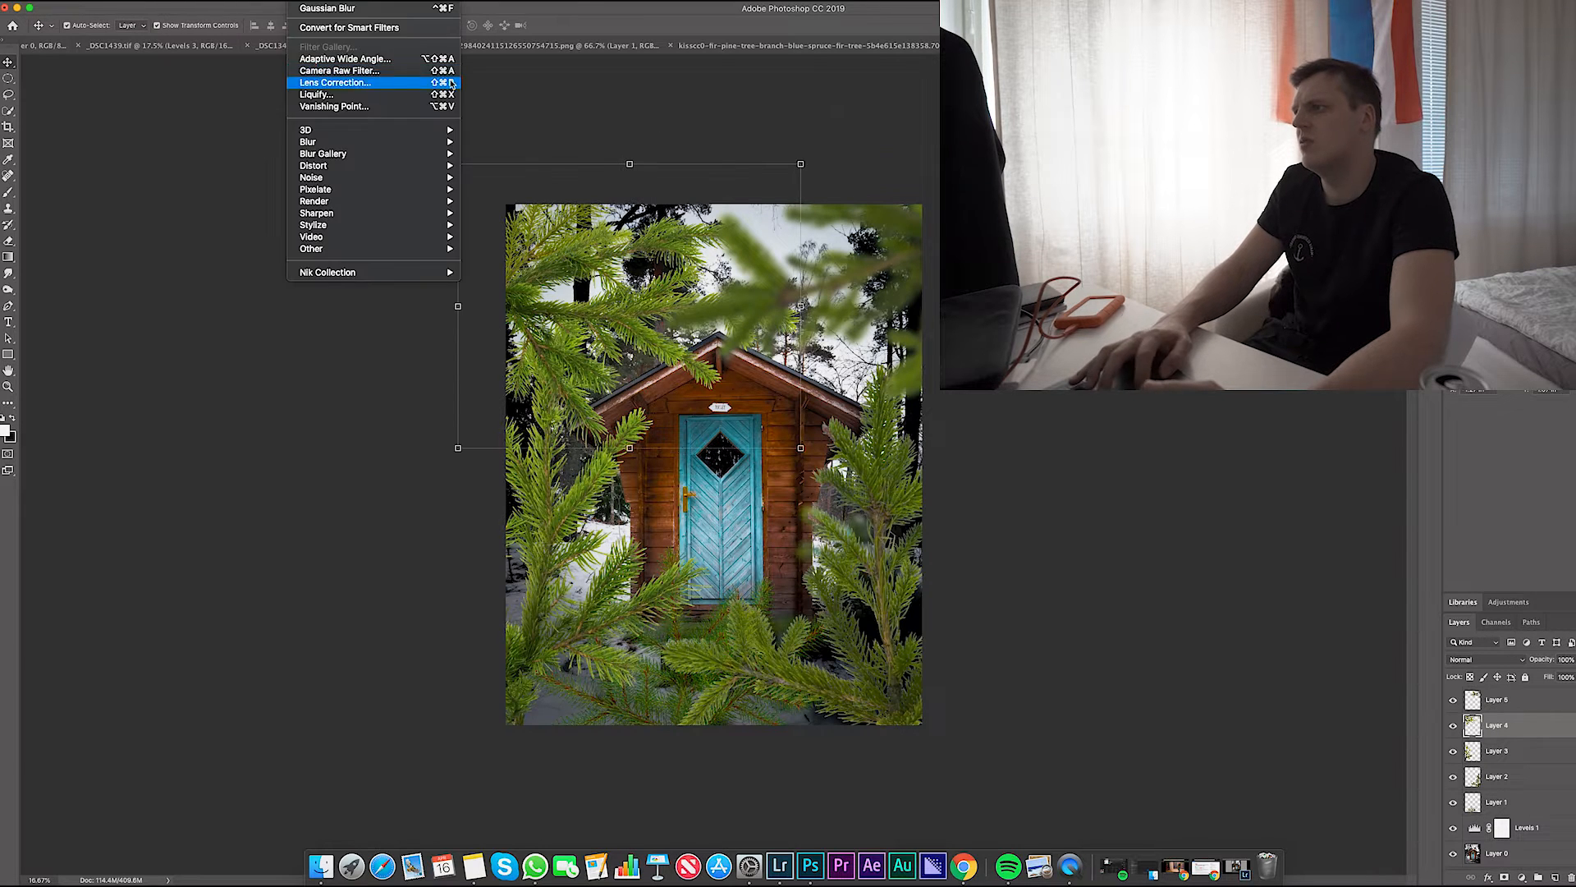
left_click(370, 141)
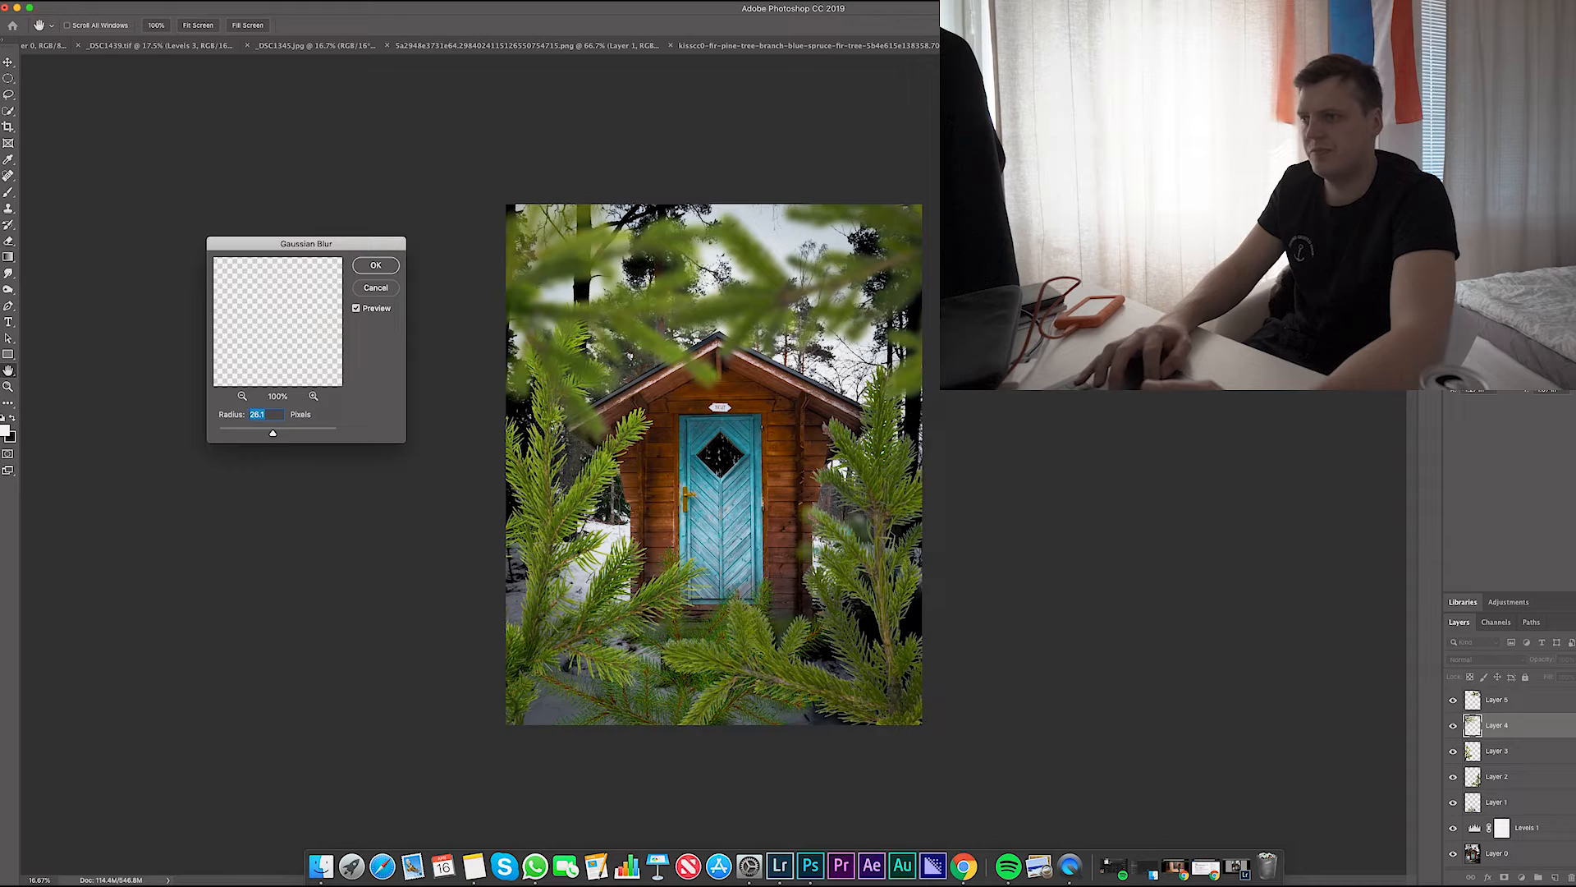
left_click(376, 265)
Step: Apply a Gaussian Blur of about 17.6 pixels to the branch along the photo's left edge, Layer 3
left_click(1496, 751)
left_click(308, 1)
left_click(525, 191)
left_click_drag(273, 432, 270, 435)
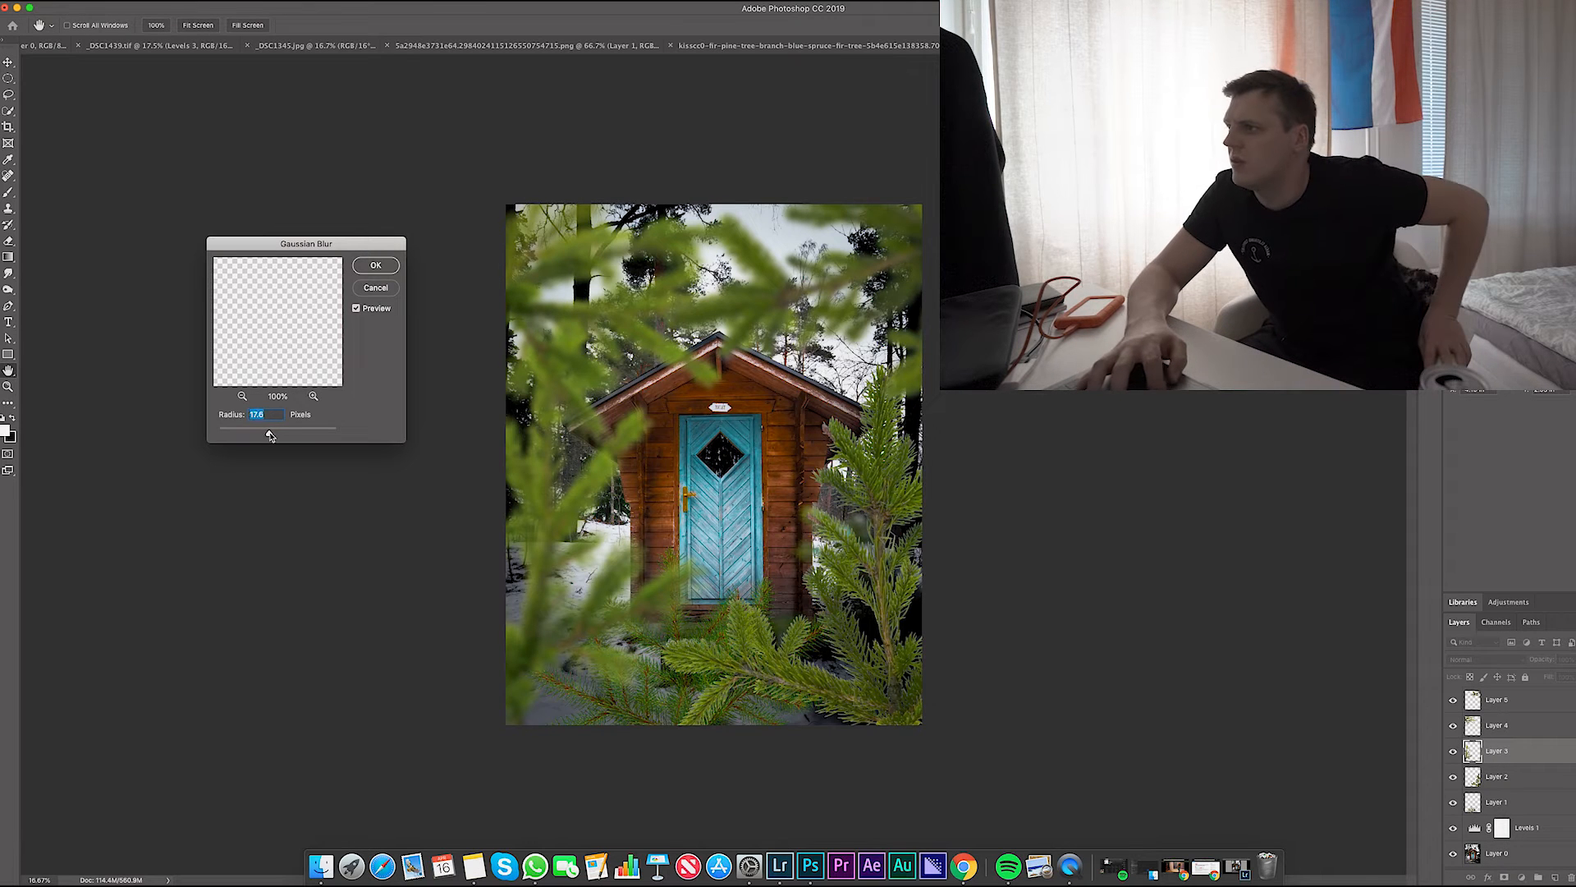
left_click(375, 265)
Step: Soften the bottom branch on Layer 1 with a Gaussian Blur of about 23 pixels
left_click(1497, 801)
left_click(308, 1)
mouse_move(361, 130)
left_click(526, 191)
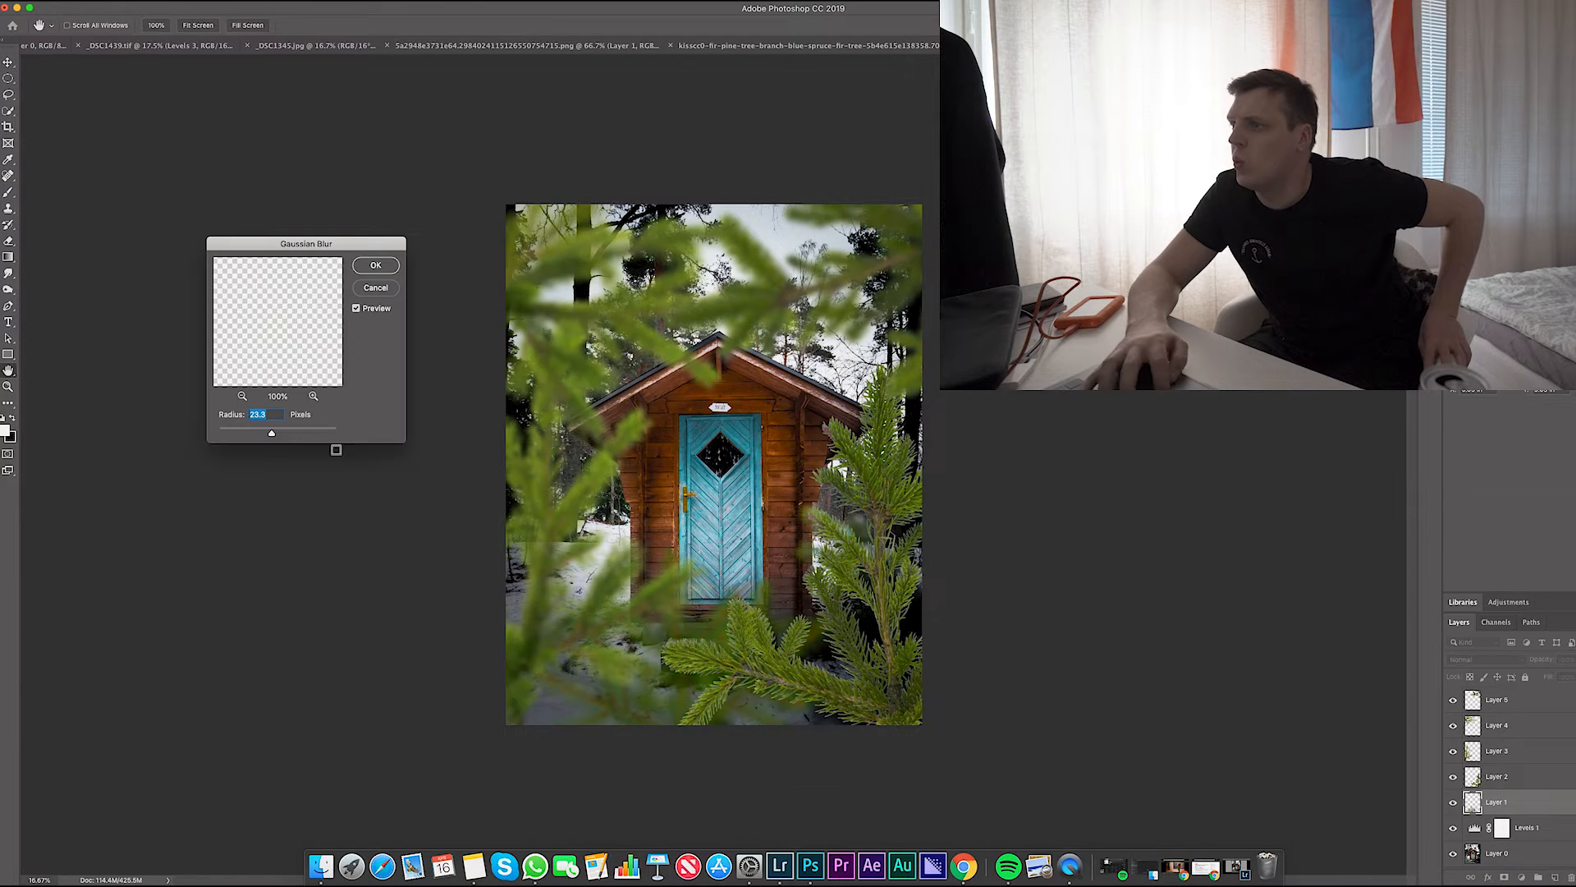
left_click_drag(272, 437, 275, 435)
left_click(376, 266)
Step: Apply a Gaussian Blur to the remaining sharp branch on Layer 2, in the lower right of the photo
left_click(1496, 775)
left_click(308, 1)
mouse_move(361, 130)
left_click(525, 191)
key("Return")
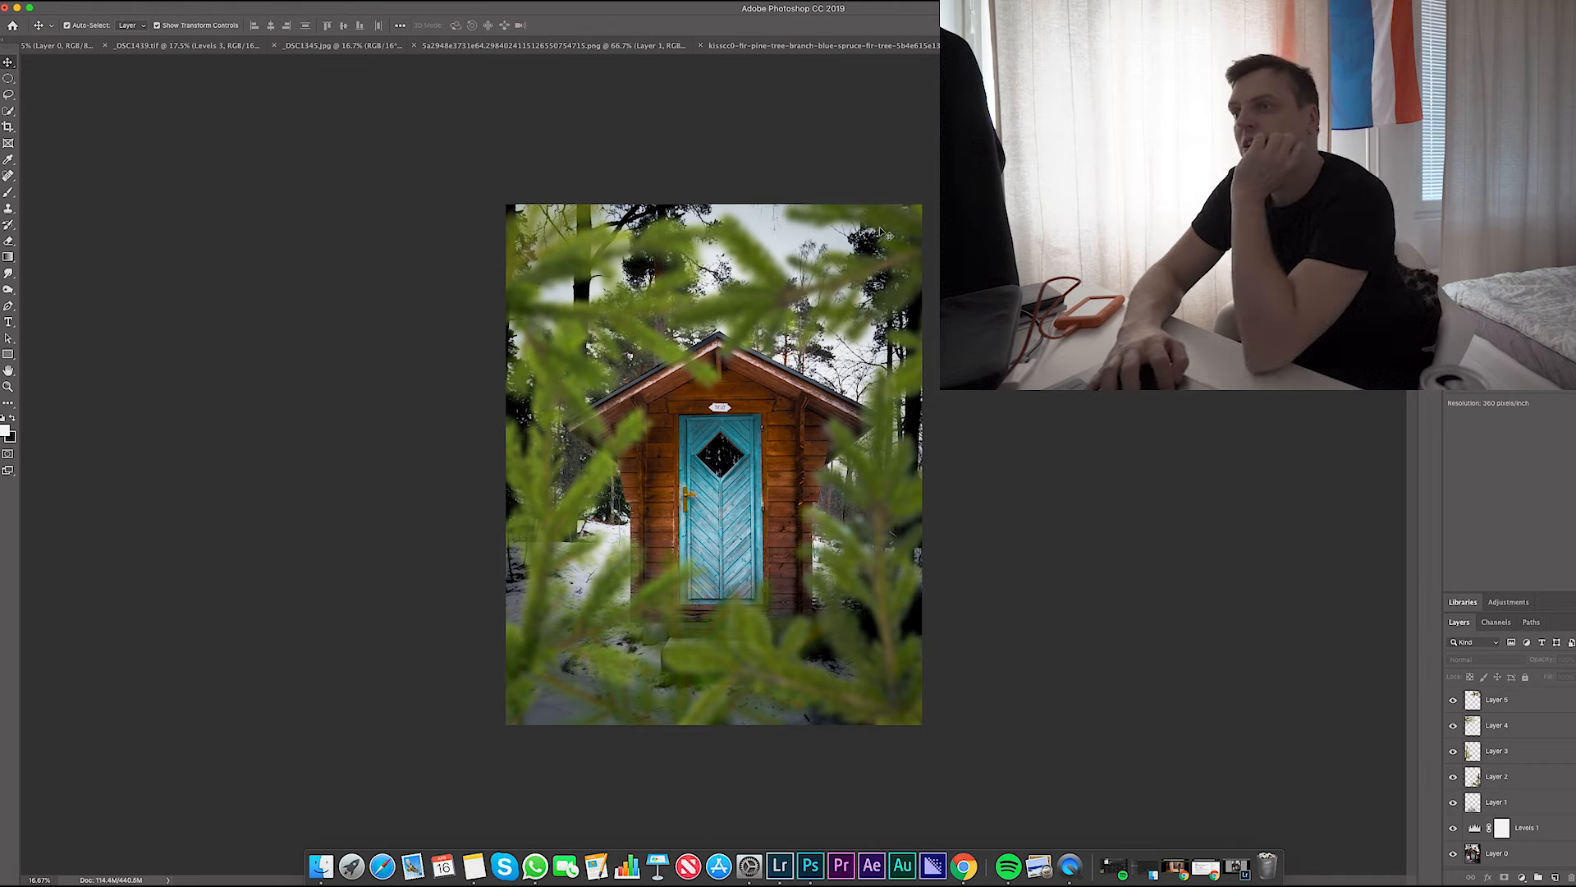
Step: Group the five branch layers, Layer 1 through Layer 5, into one layer group
key("v")
left_click(876, 281)
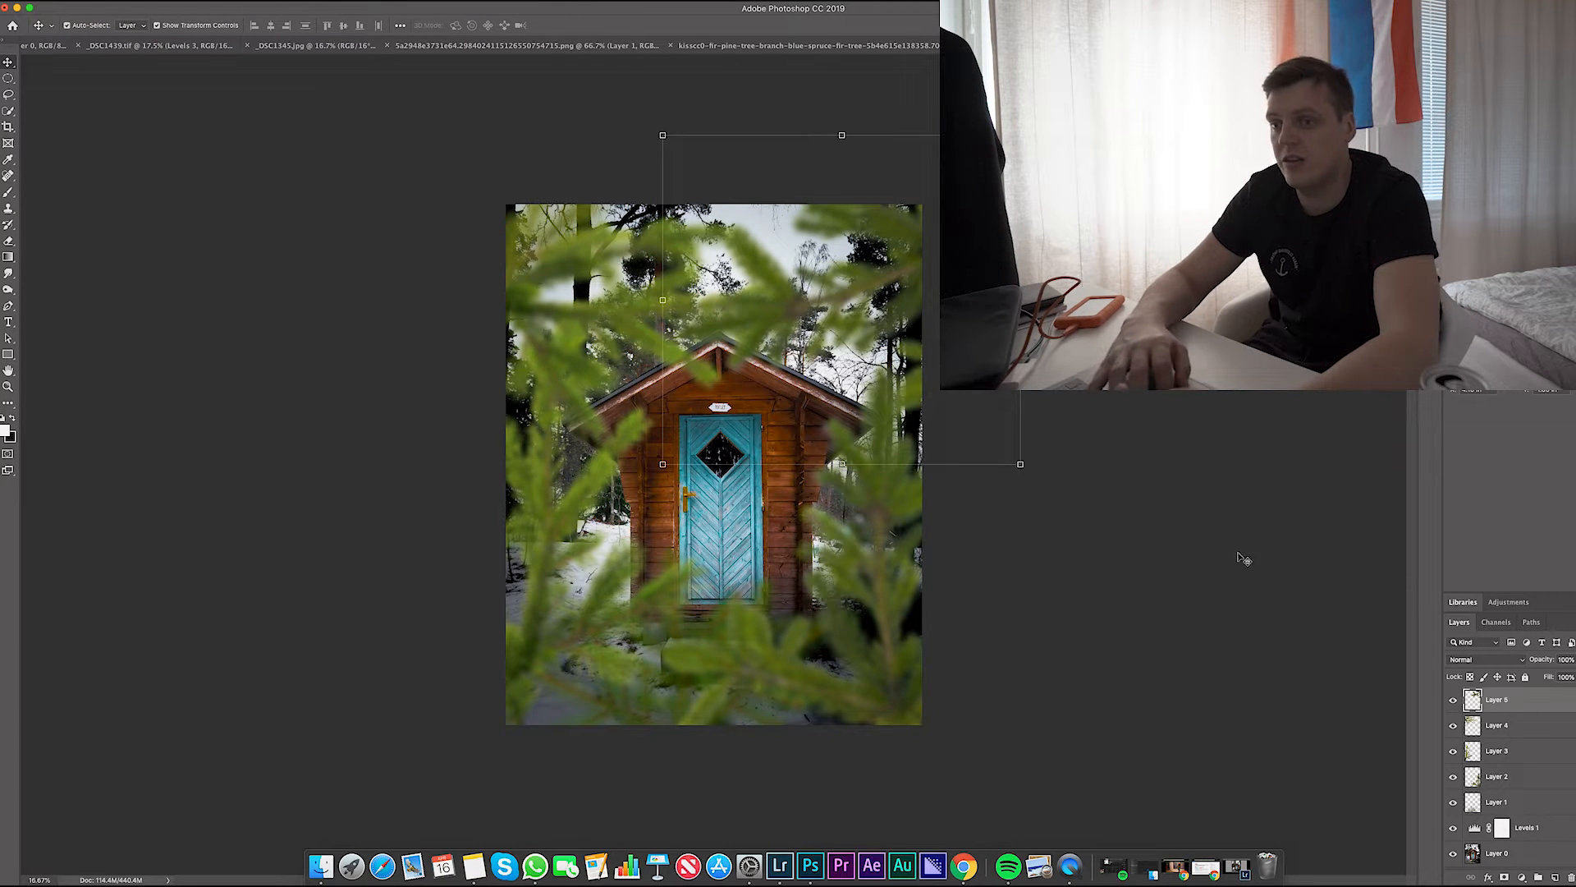
left_click(1390, 680)
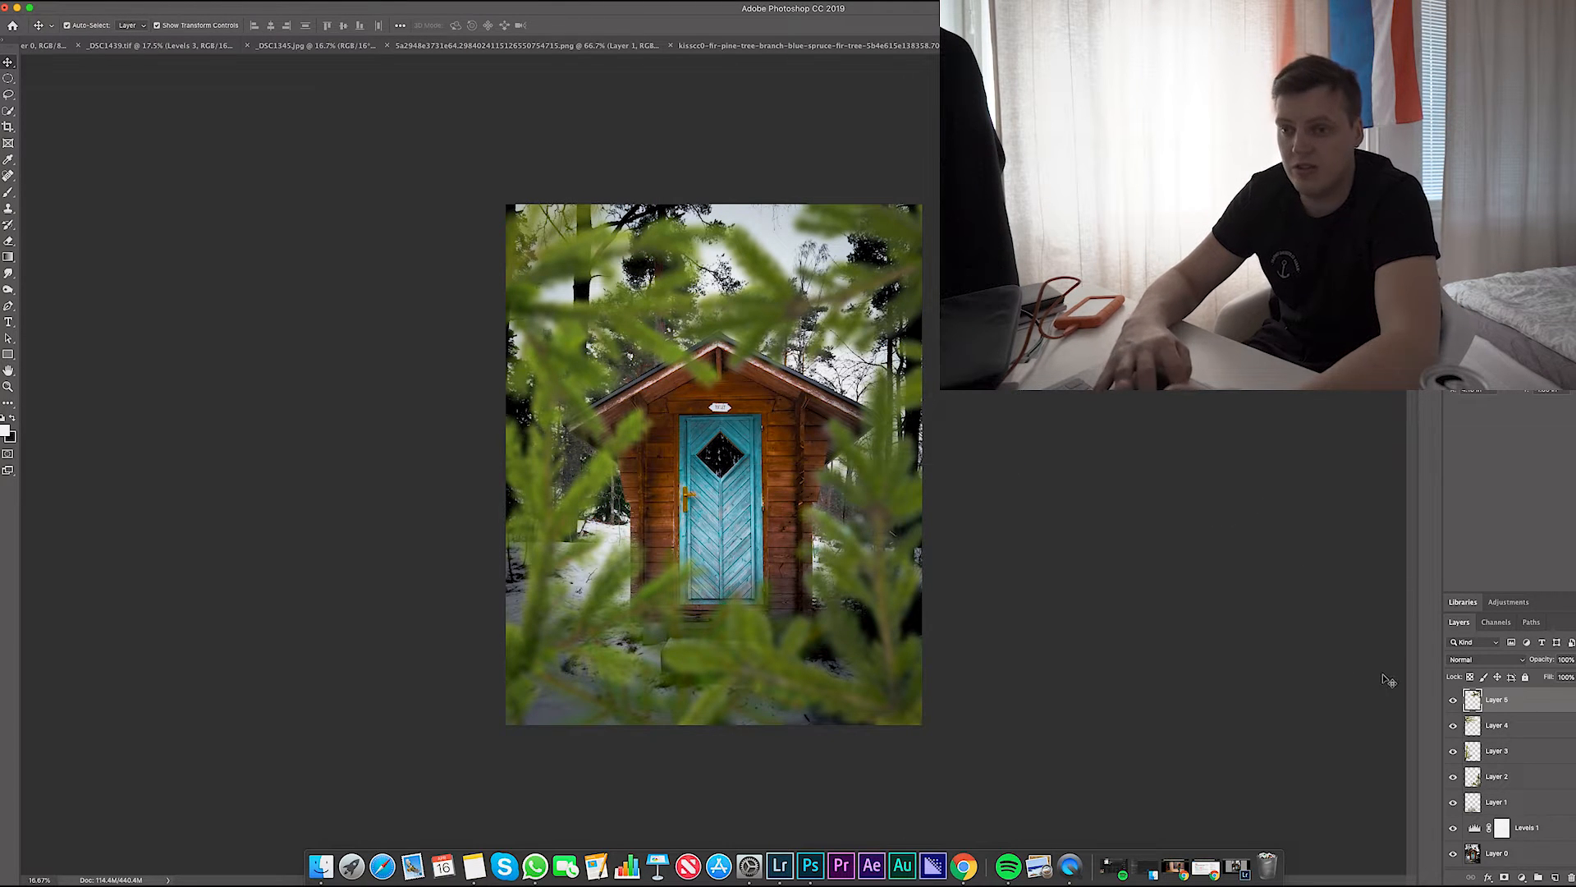
left_click(1520, 706)
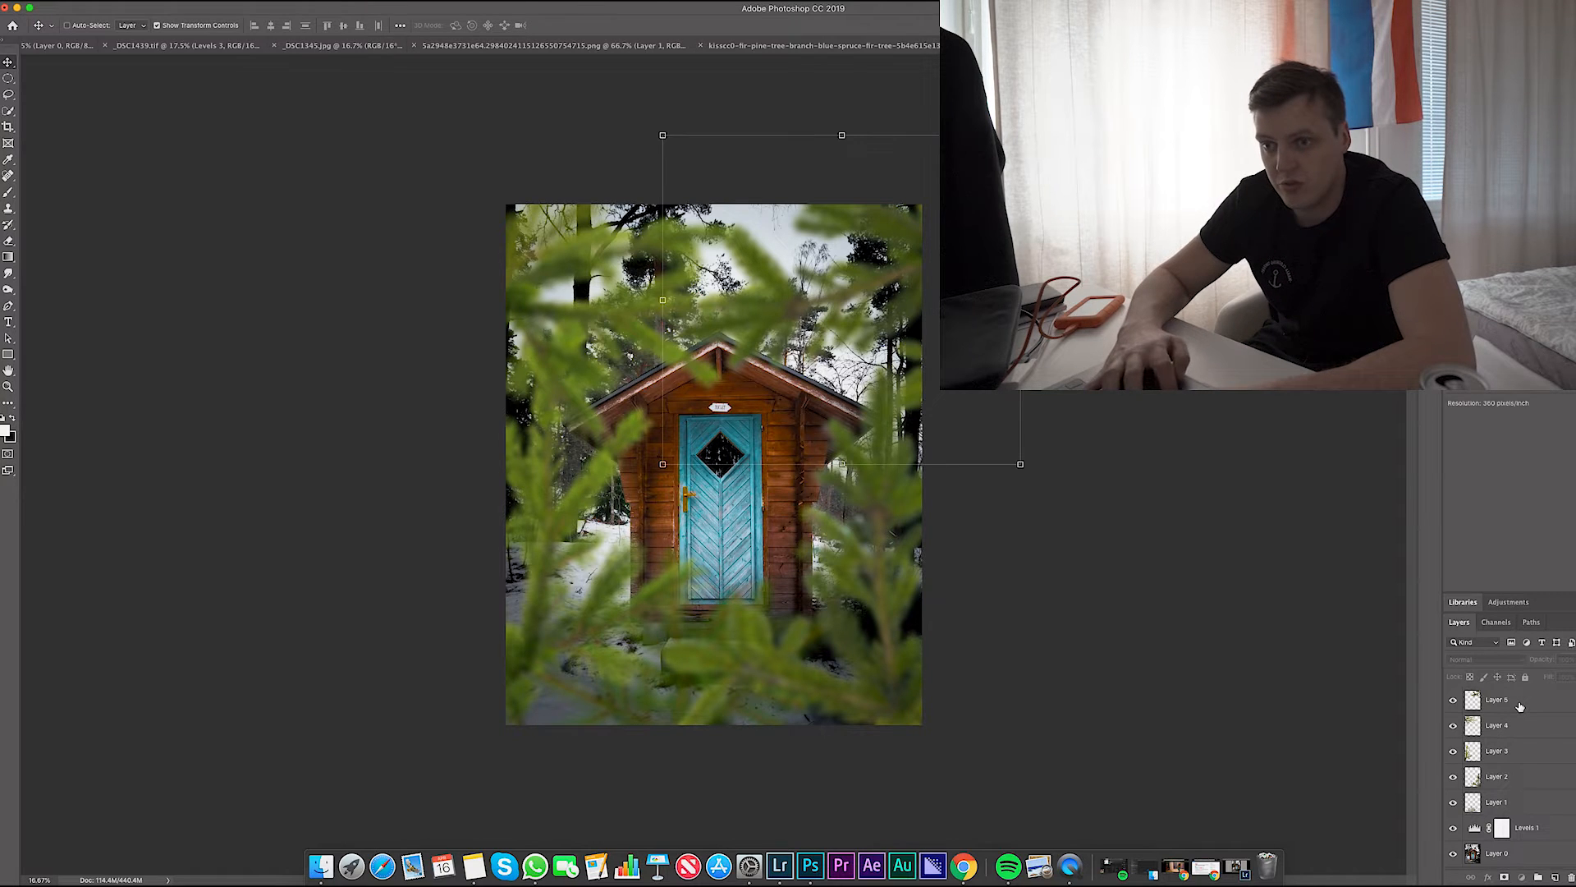
left_click(1529, 727, "shift")
left_click(1532, 754, "shift")
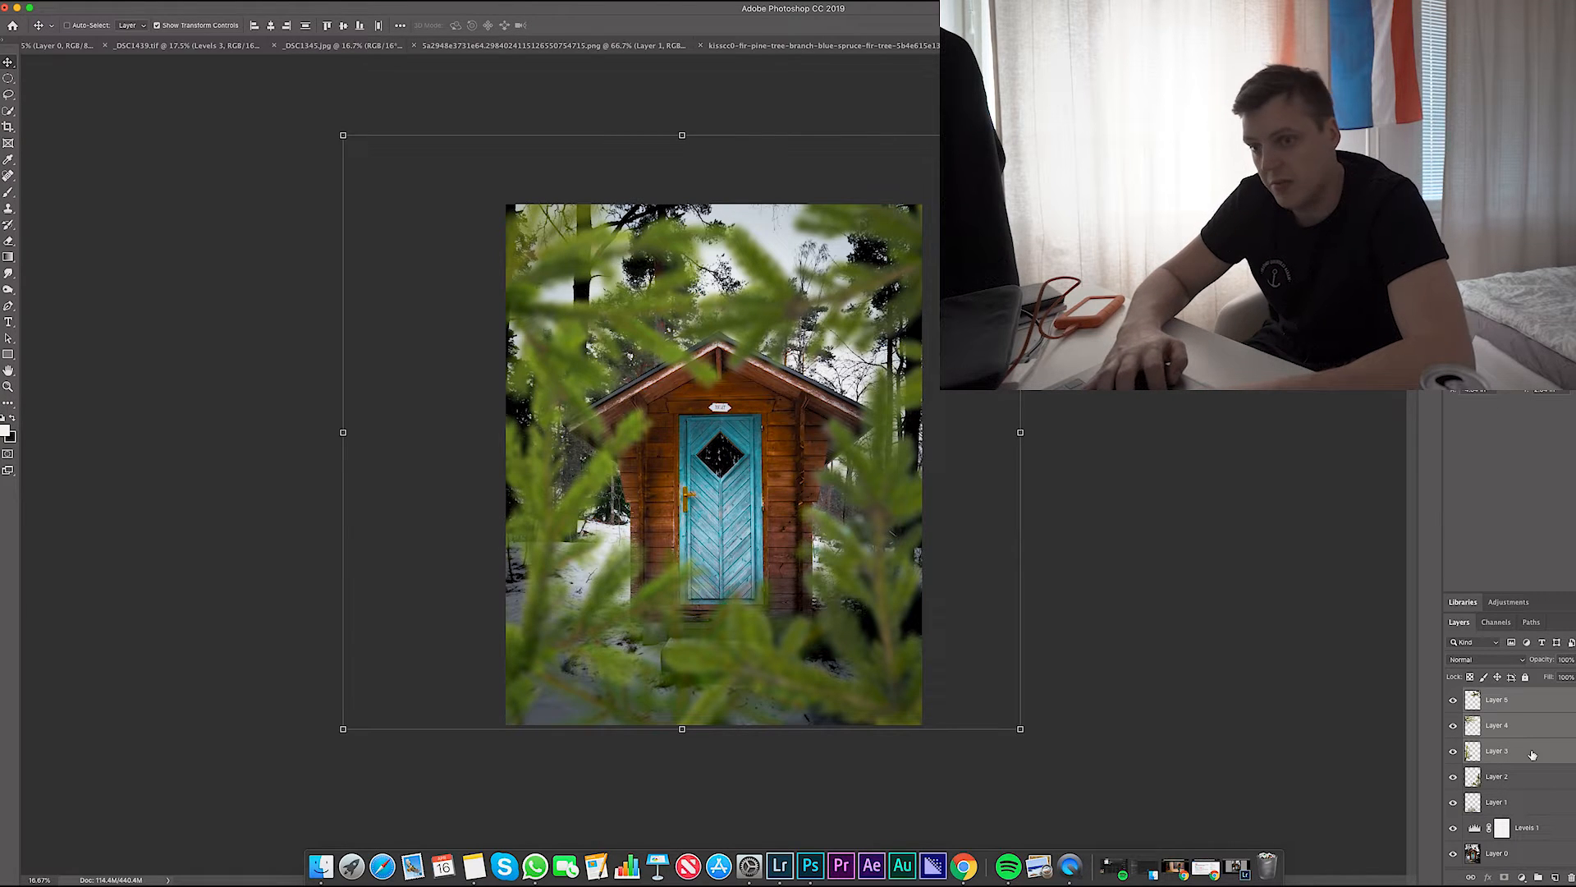
left_click(1537, 772, "shift")
left_click(1546, 803, "shift")
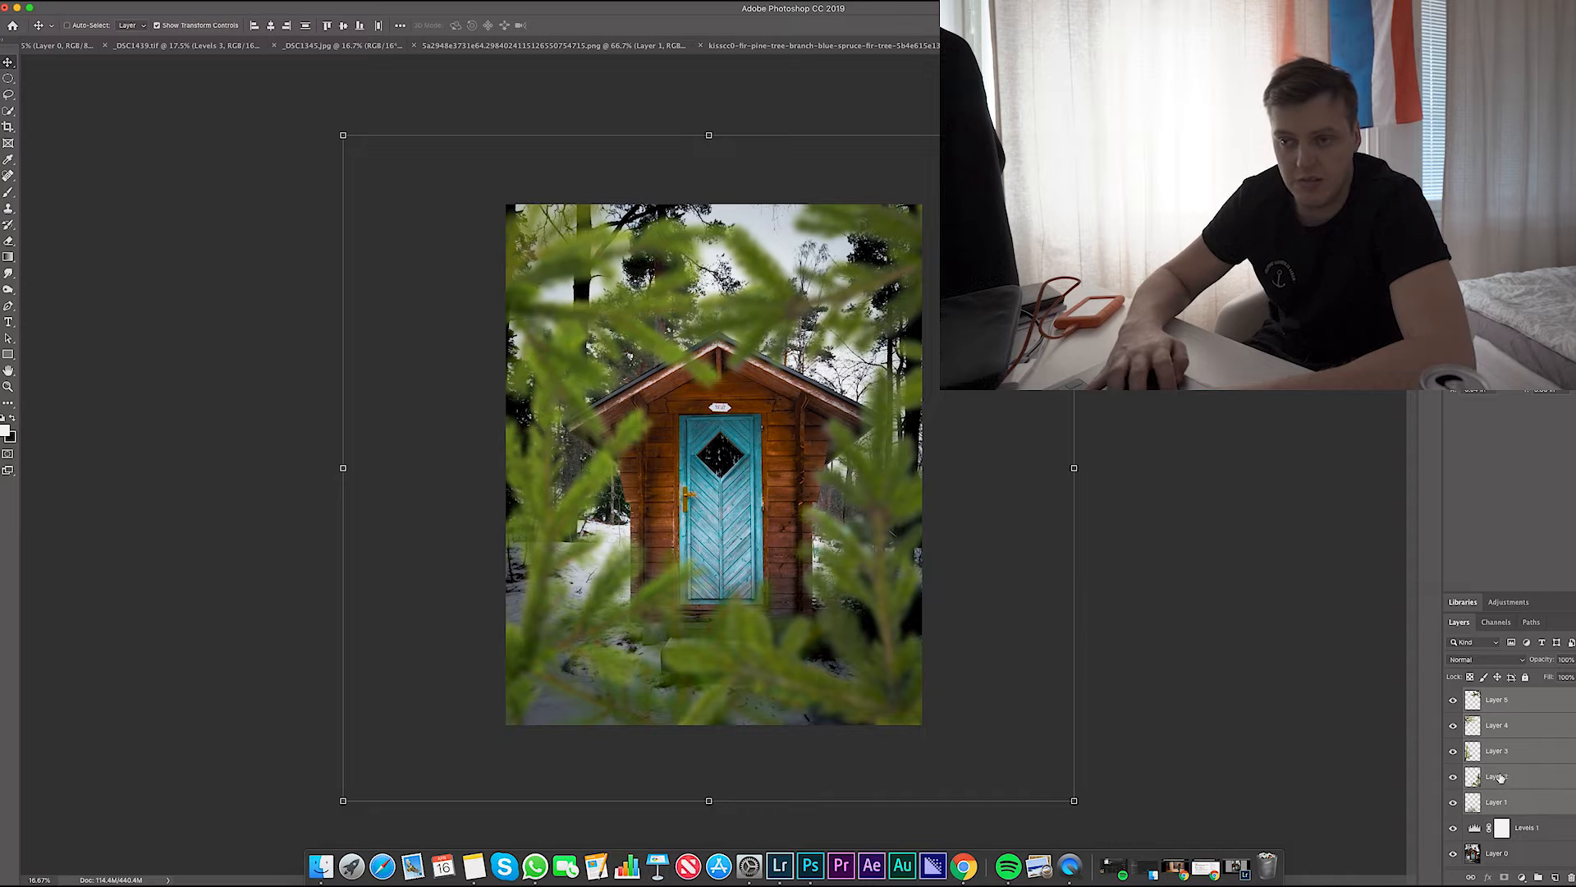
key("super")
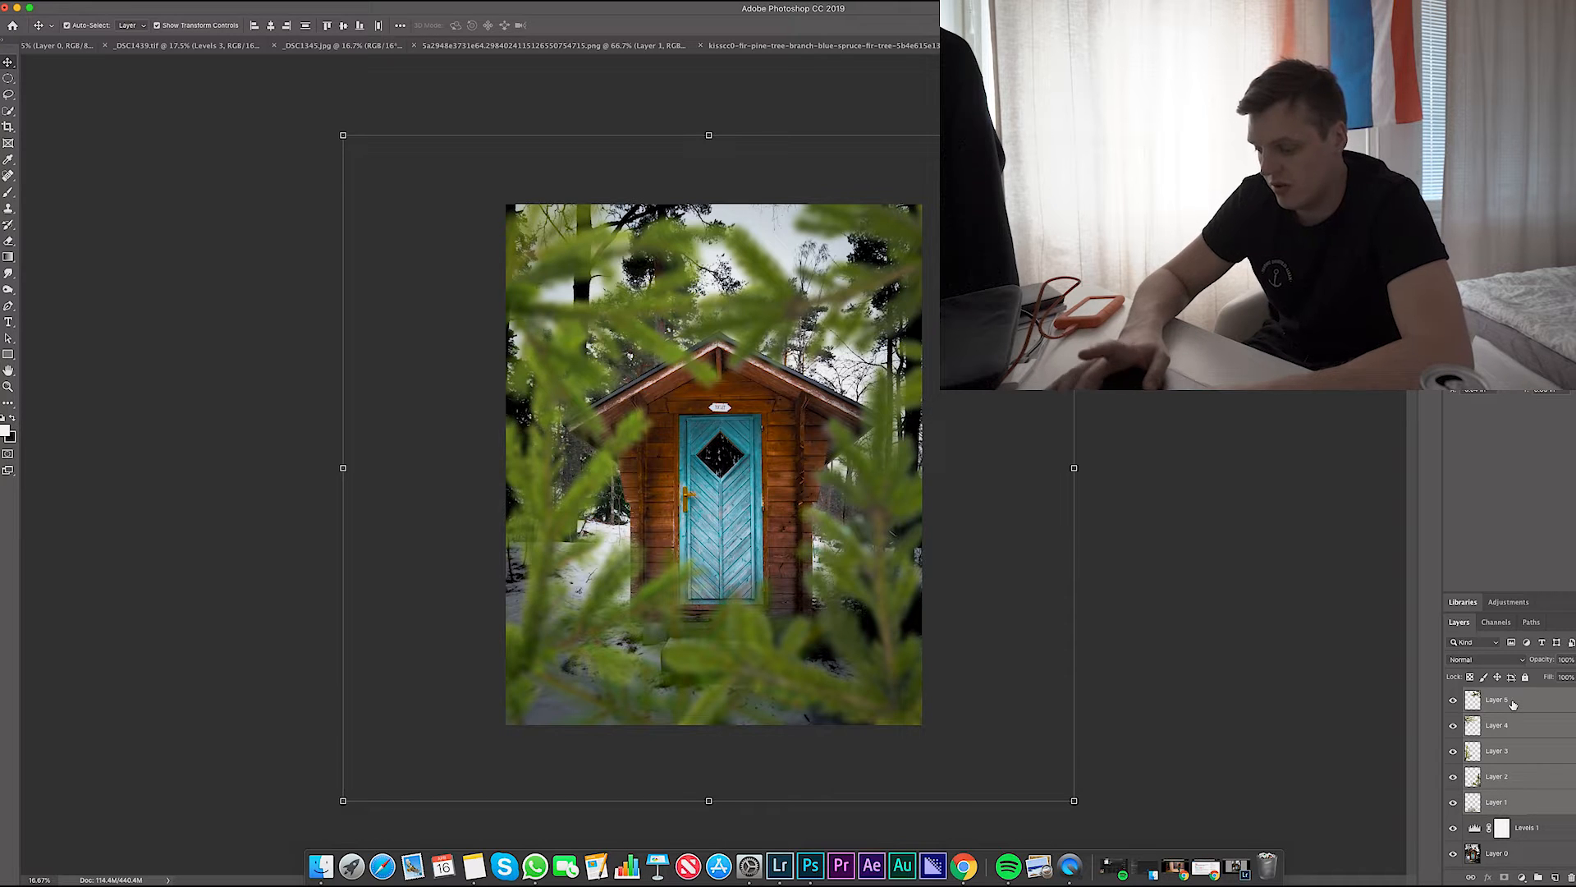
key("super+g")
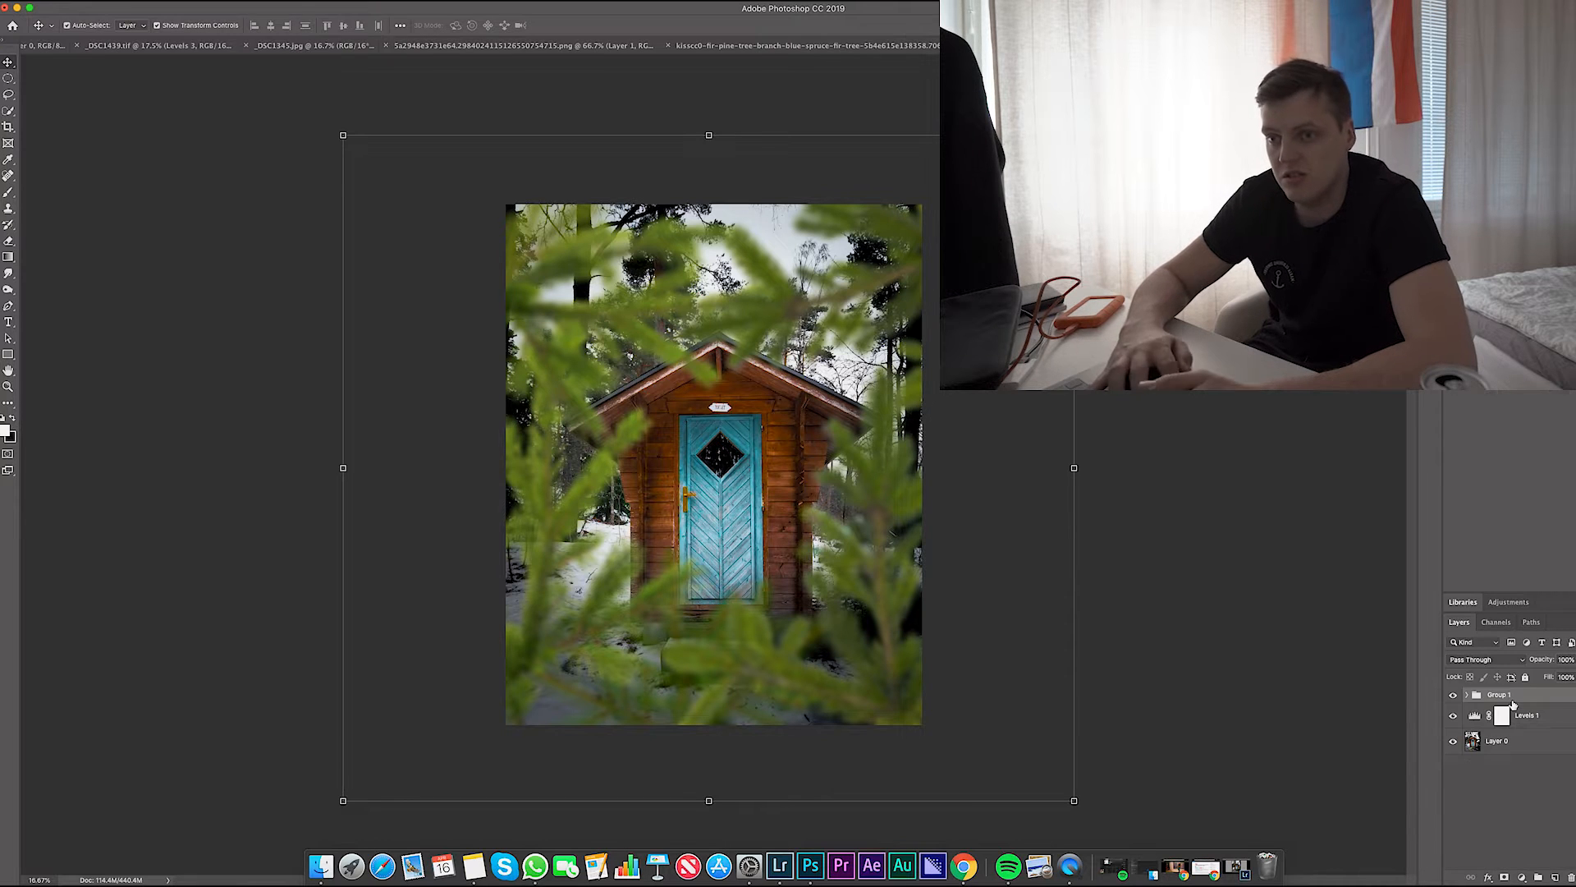
Step: Expand the branch group and compare the photo with the branches hidden and shown
left_click(1466, 694)
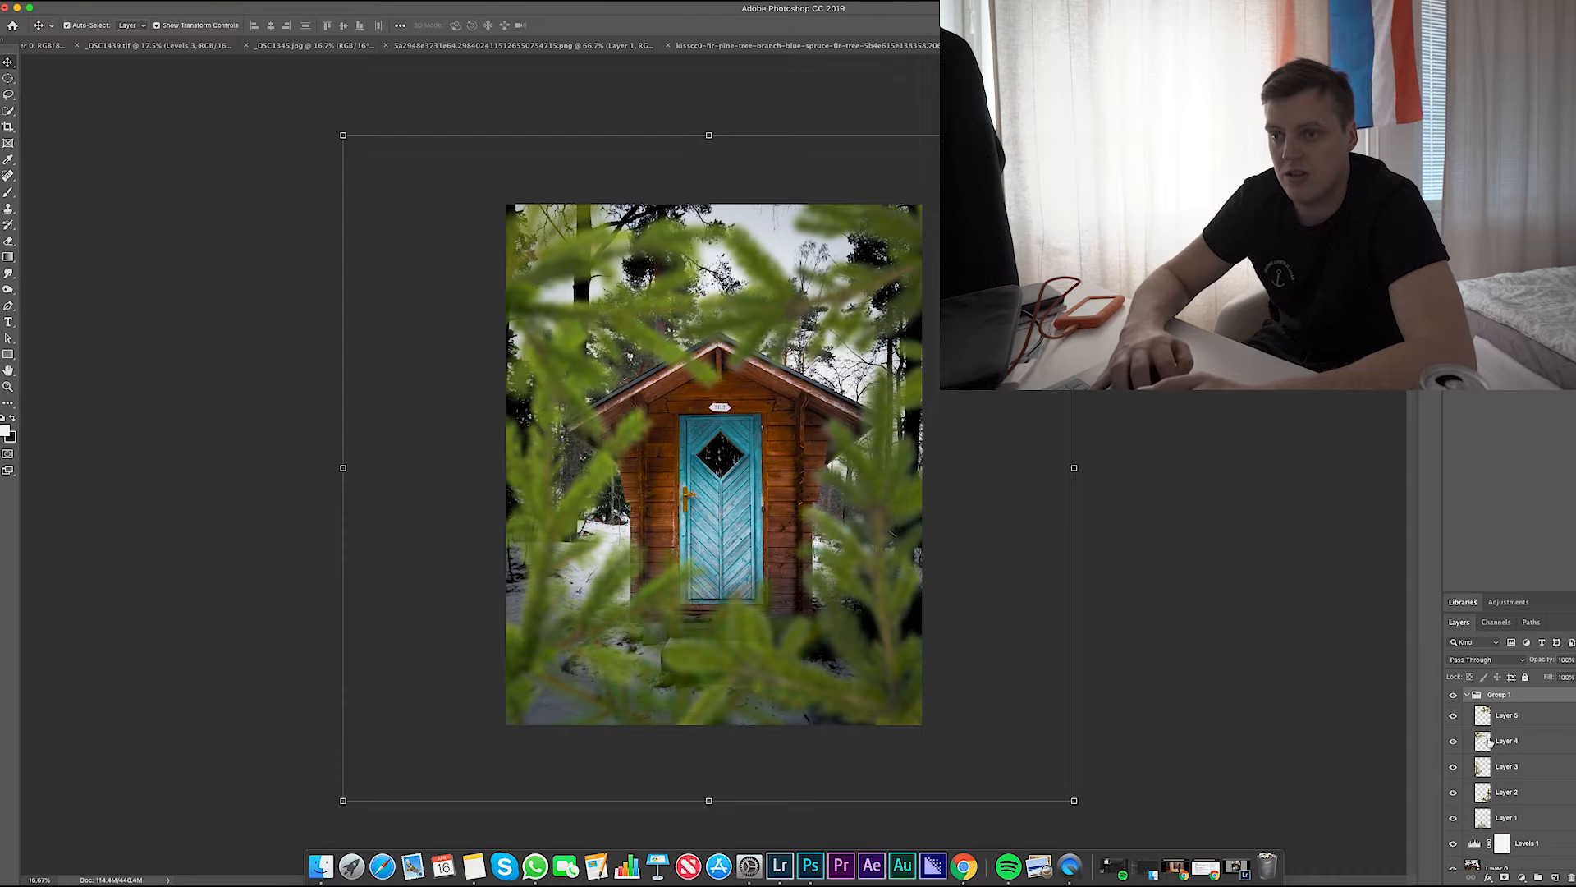
left_click(1453, 695)
left_click(1453, 695)
left_click(1453, 694)
left_click(1453, 695)
left_click(1453, 695)
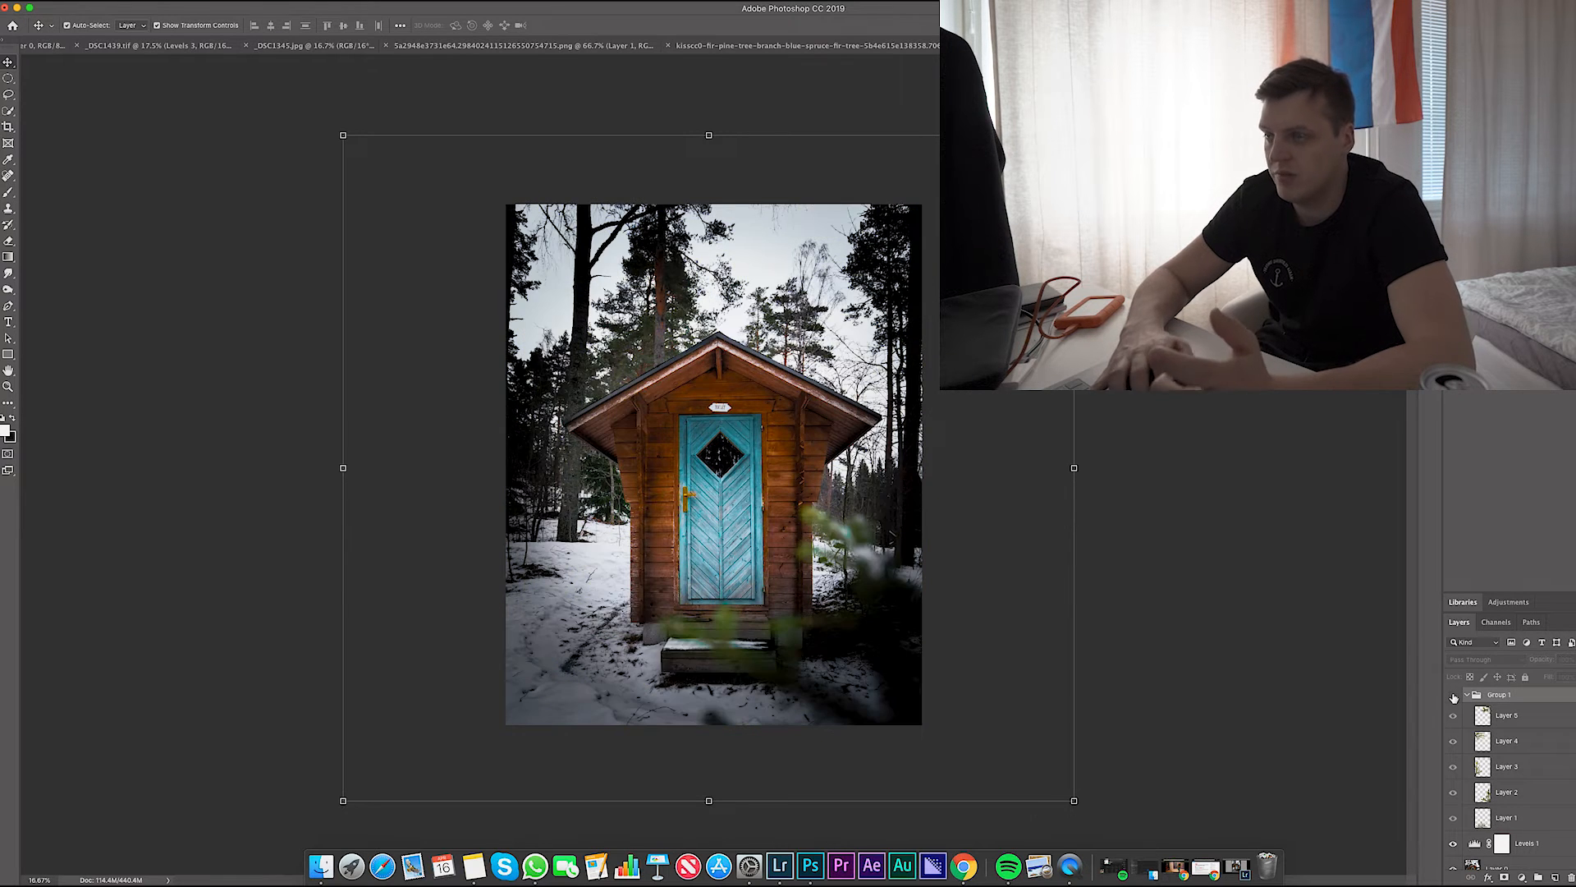
left_click(1453, 695)
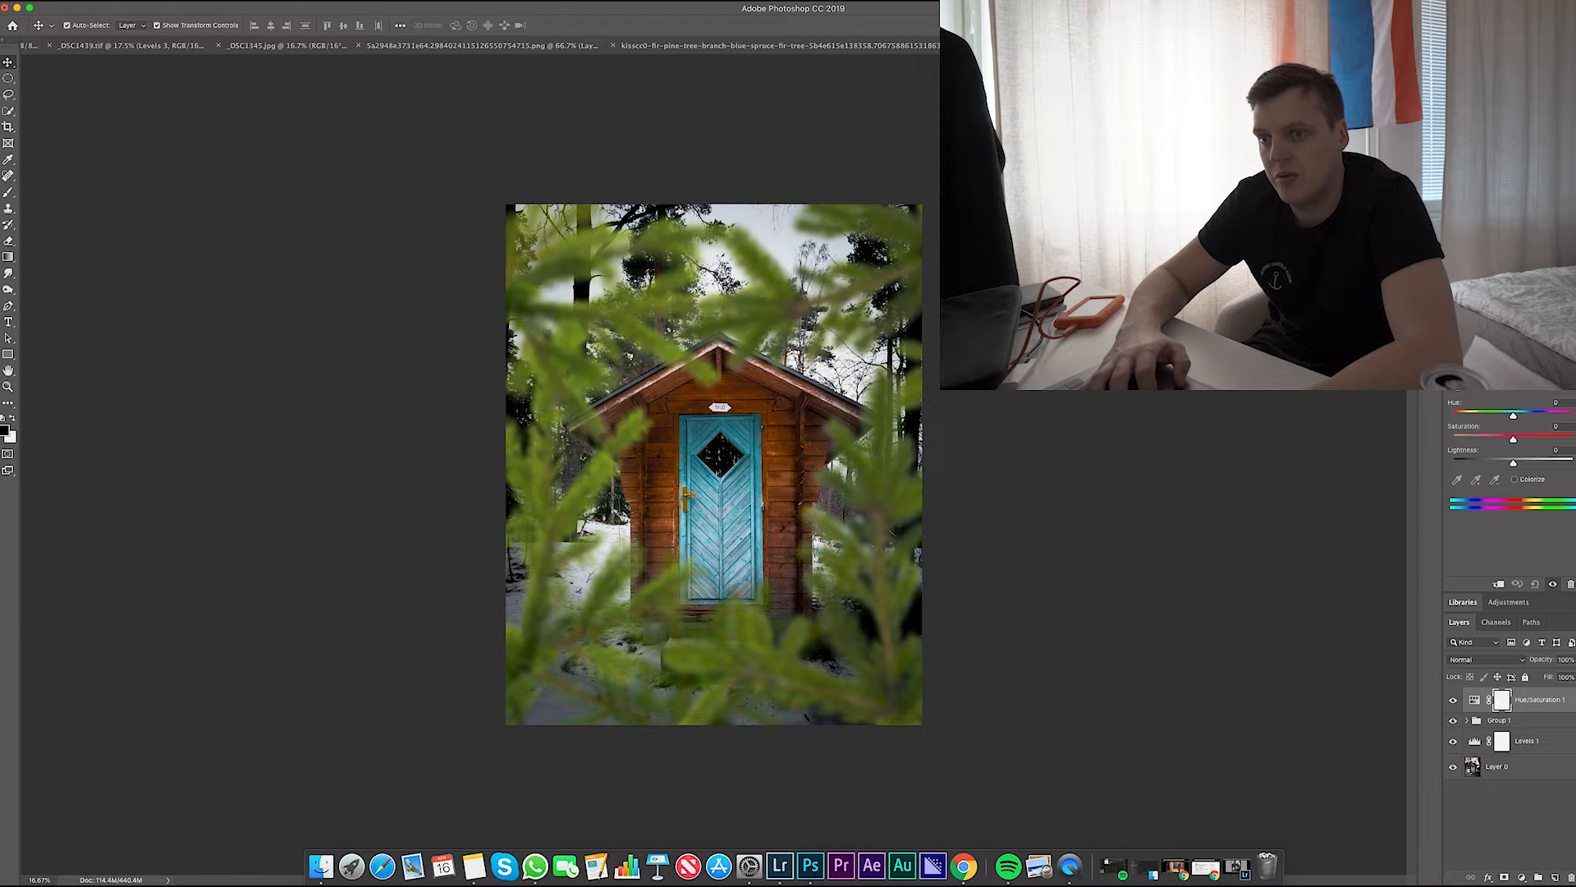
Step: Clip a Hue/Saturation adjustment to the branch group, shift its hue toward a cooler green and lower its saturation to about -38
right_click(1537, 696)
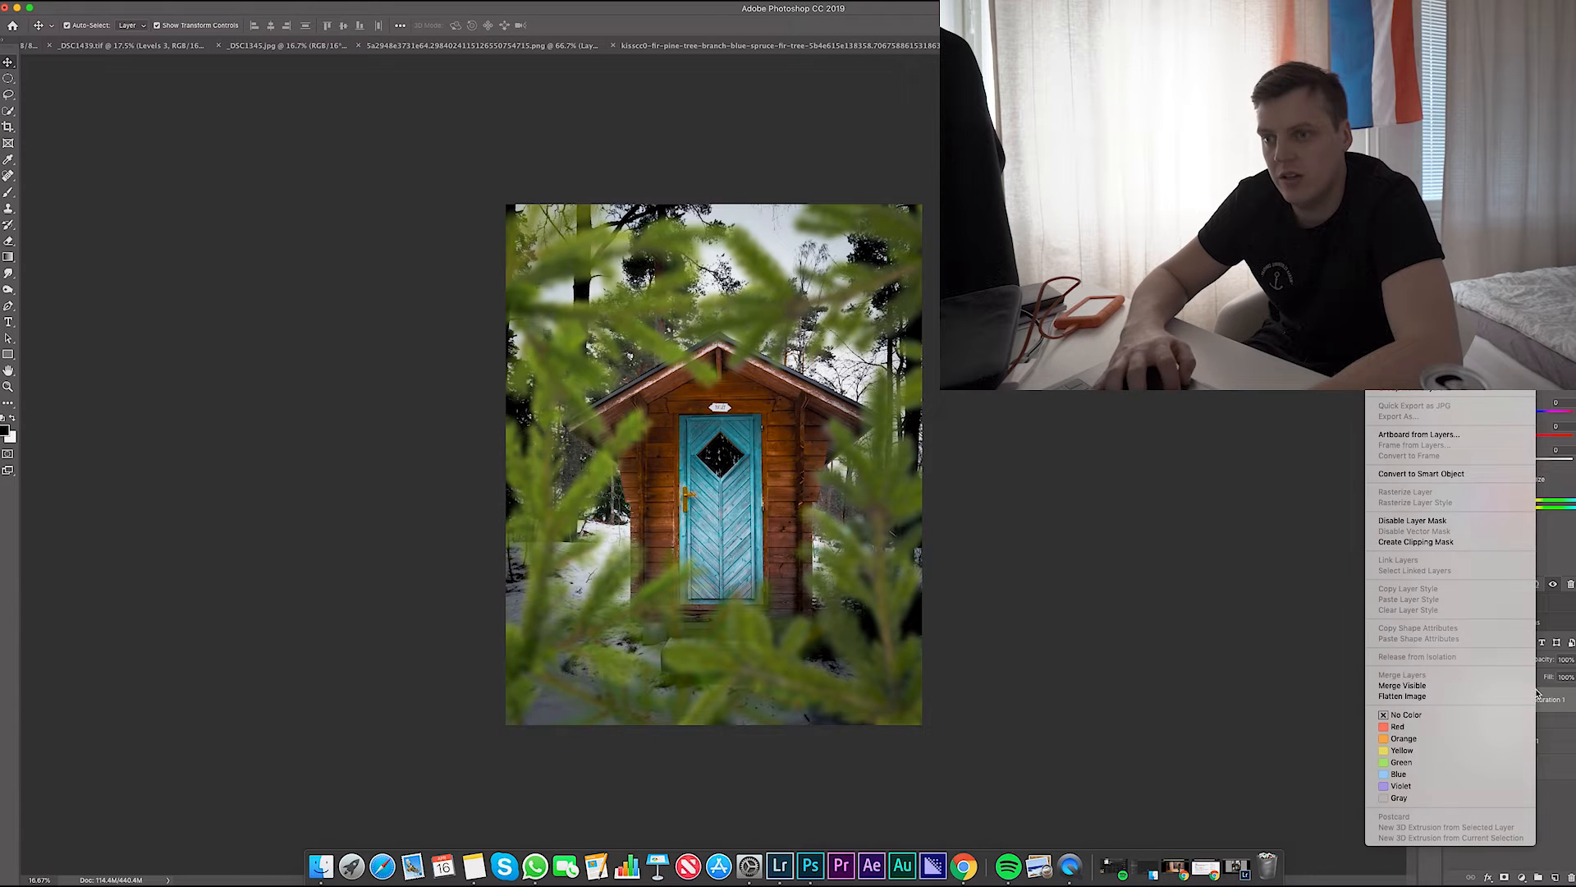
left_click(1494, 544)
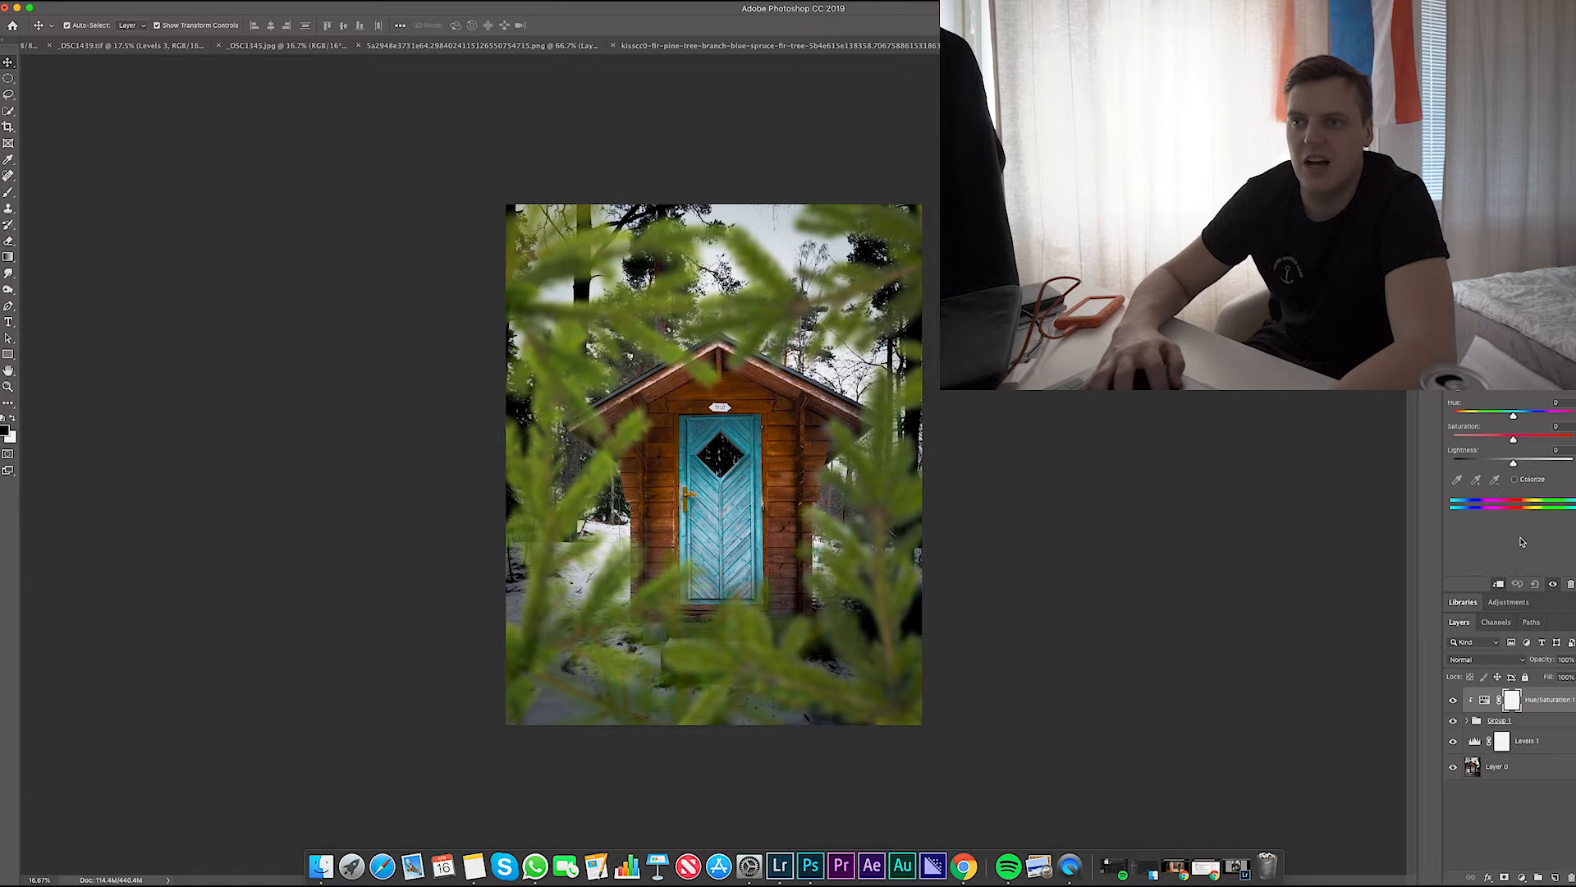
mouse_move(1513, 439)
left_mouse_down()
mouse_move(1482, 441)
mouse_move(1555, 441)
mouse_move(1479, 441)
mouse_move(1483, 460)
mouse_move(1524, 419)
left_mouse_up()
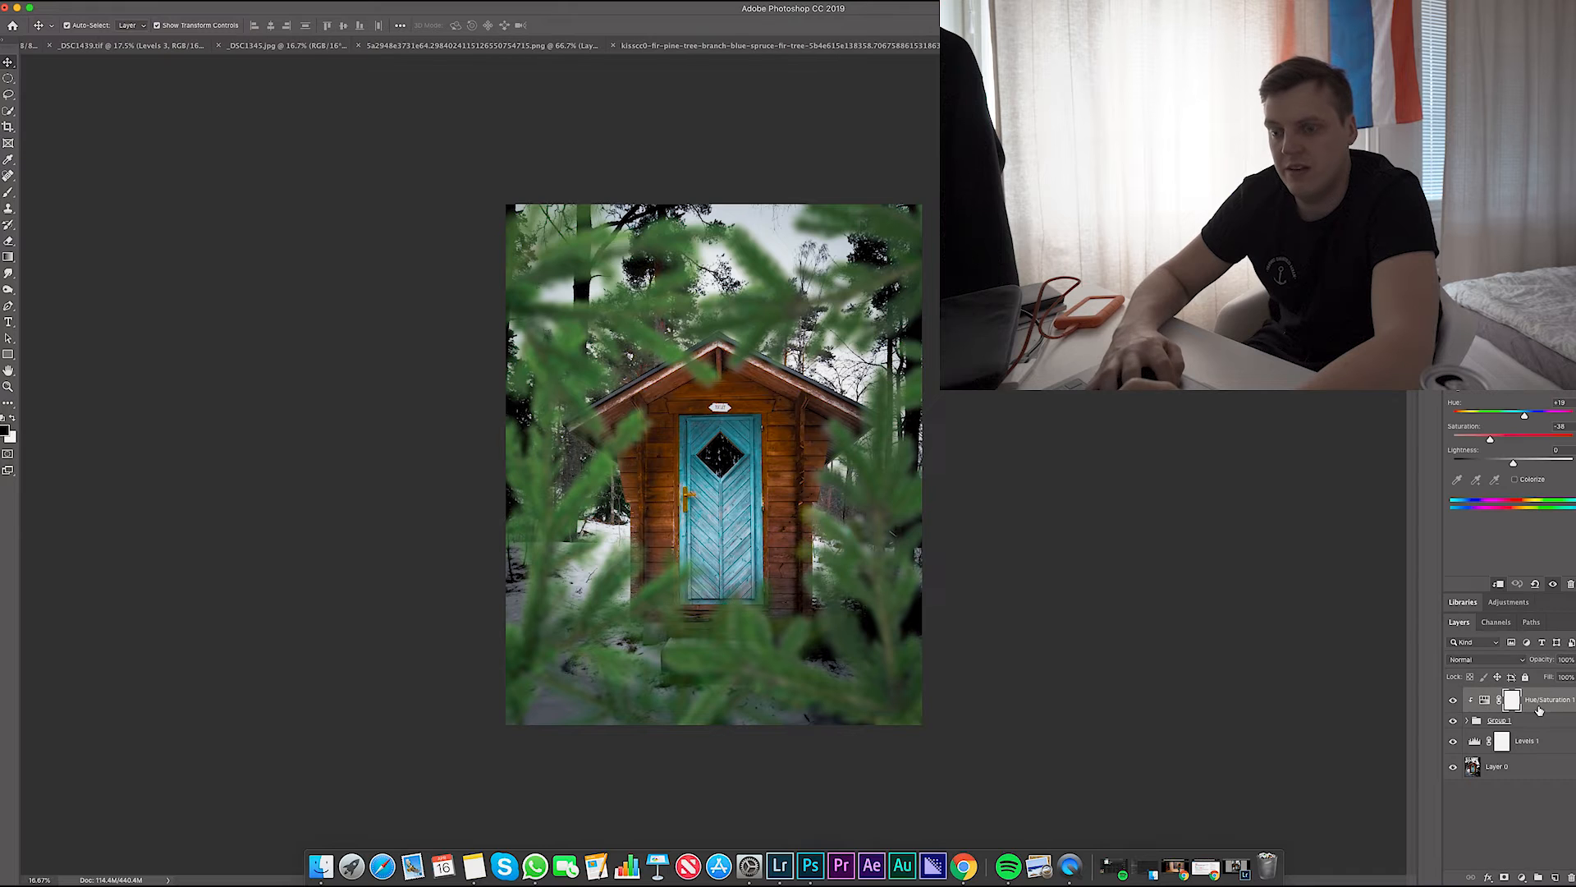
Step: Add a Color Lookup adjustment layer above the Hue/Saturation adjustment and browse its list of 3D LUT looks
left_click(1521, 878)
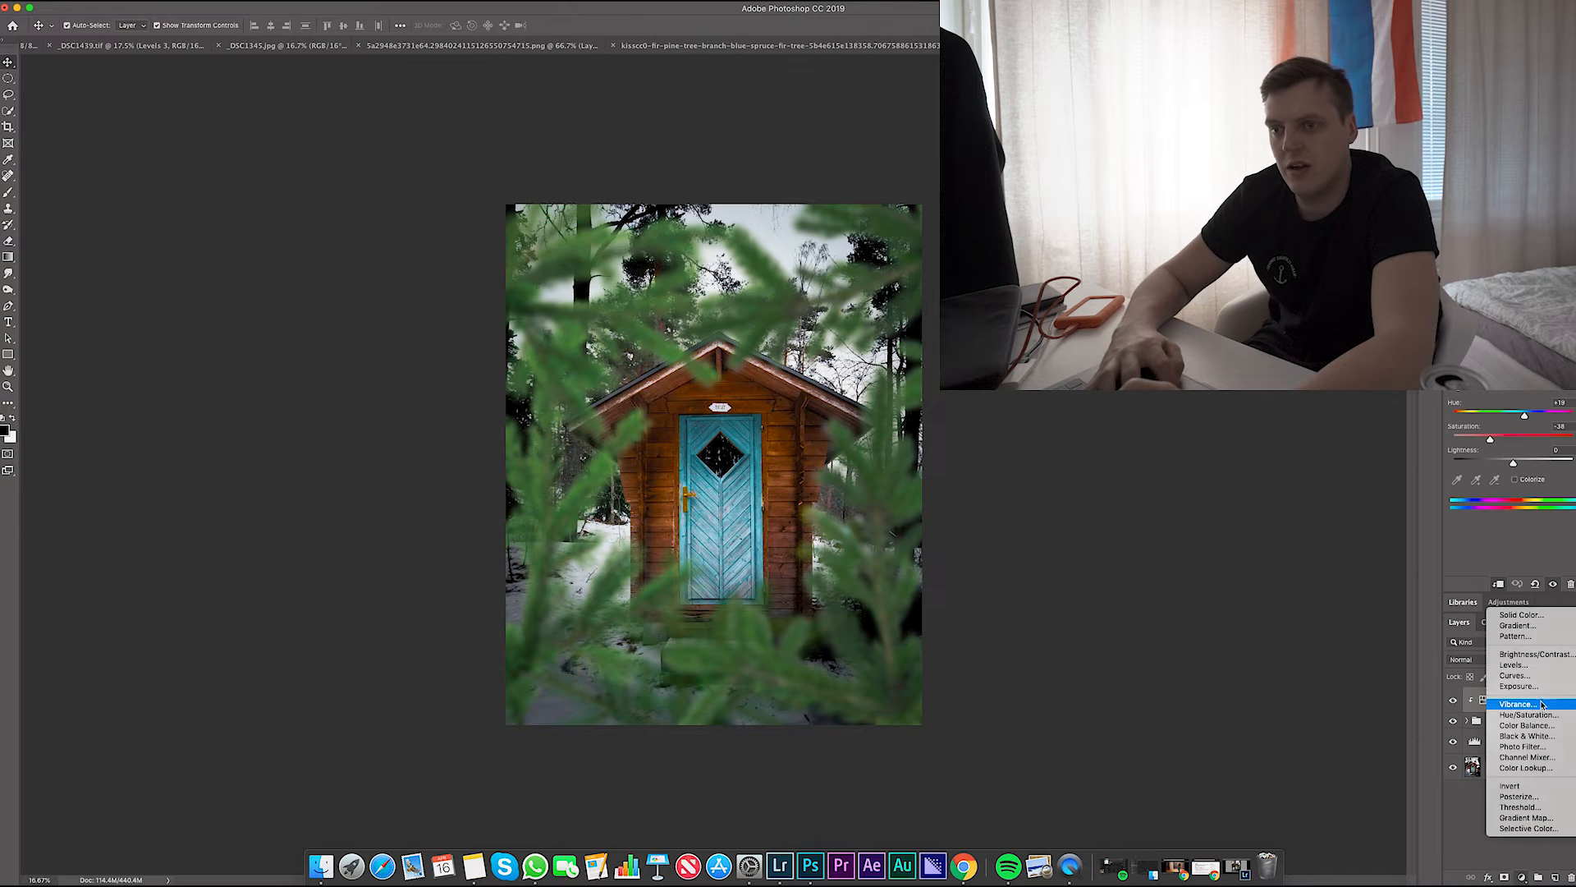
left_click(1531, 762)
left_click(1519, 376)
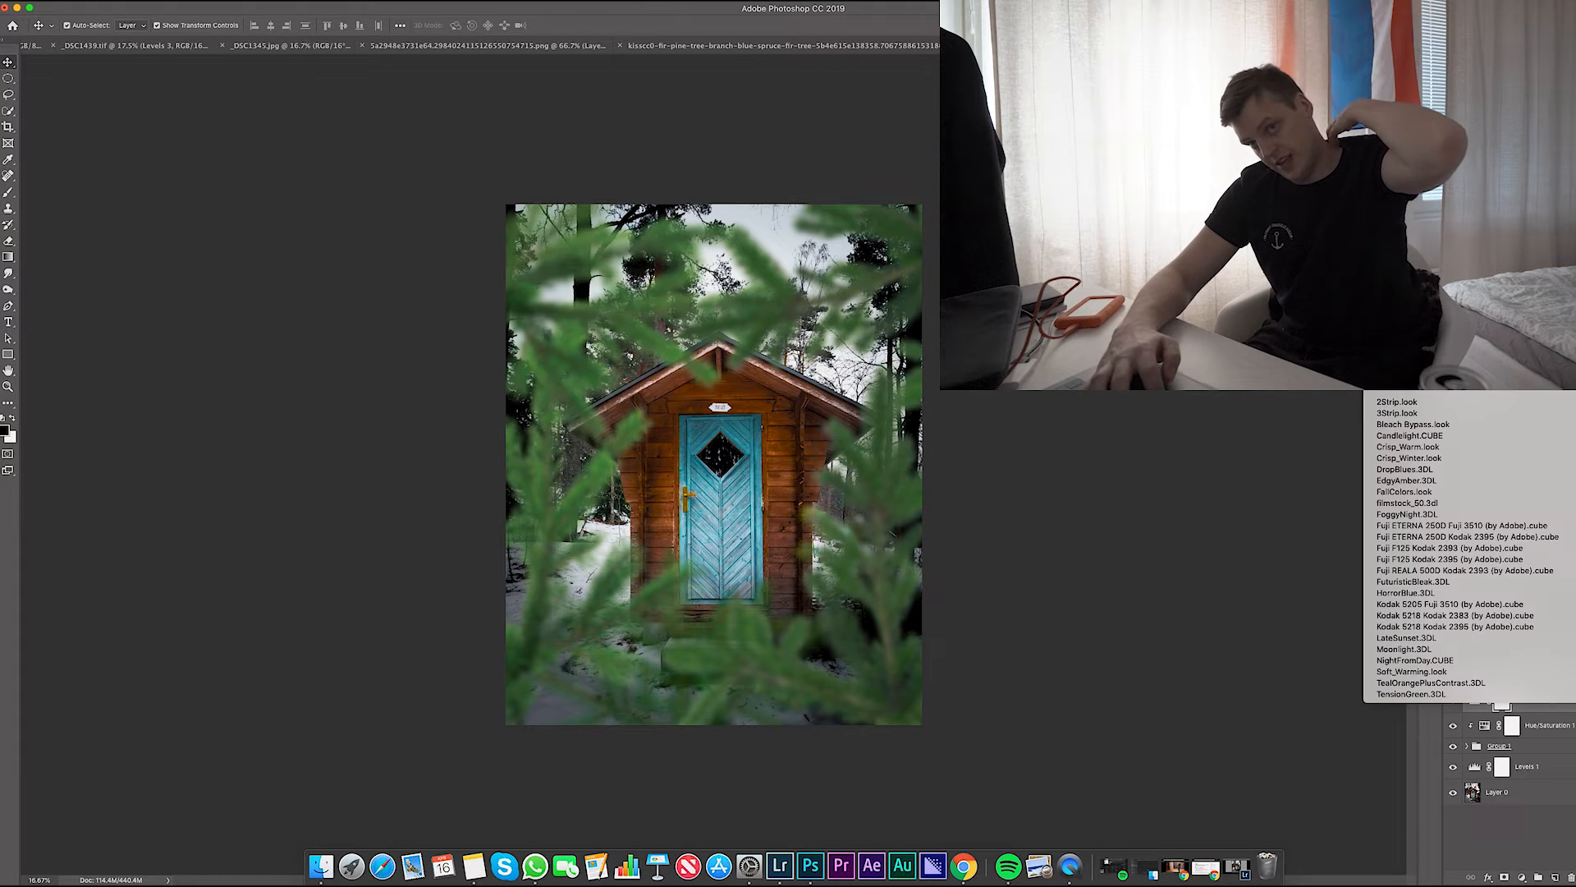
left_click(1314, 382)
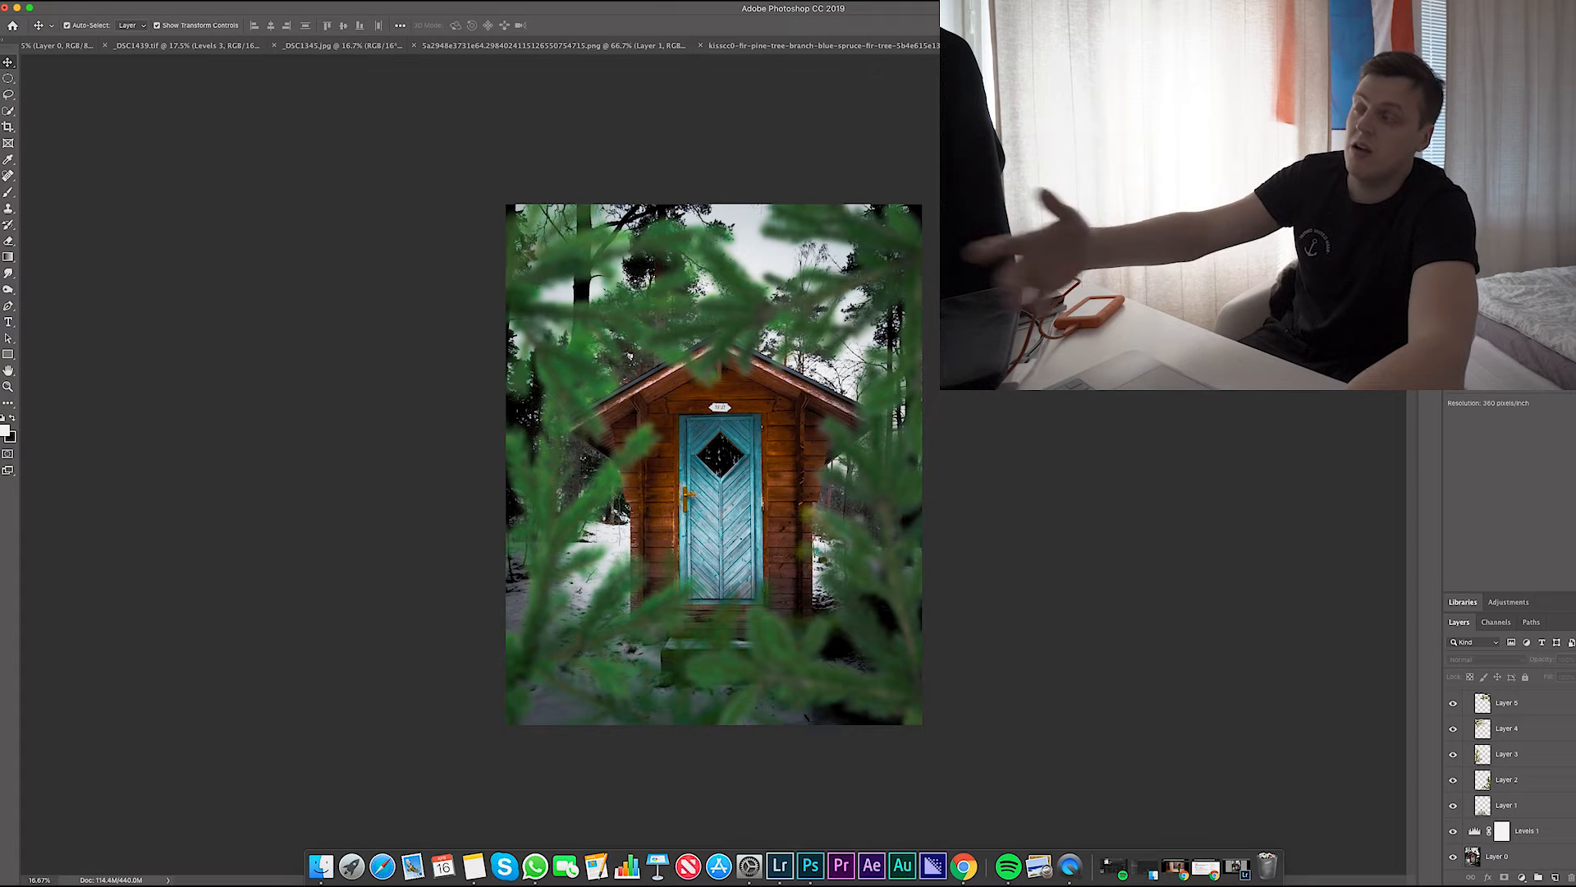
Step: Export the finished composite as a JPG with Quick Export
left_click(114, 2)
mouse_move(136, 170)
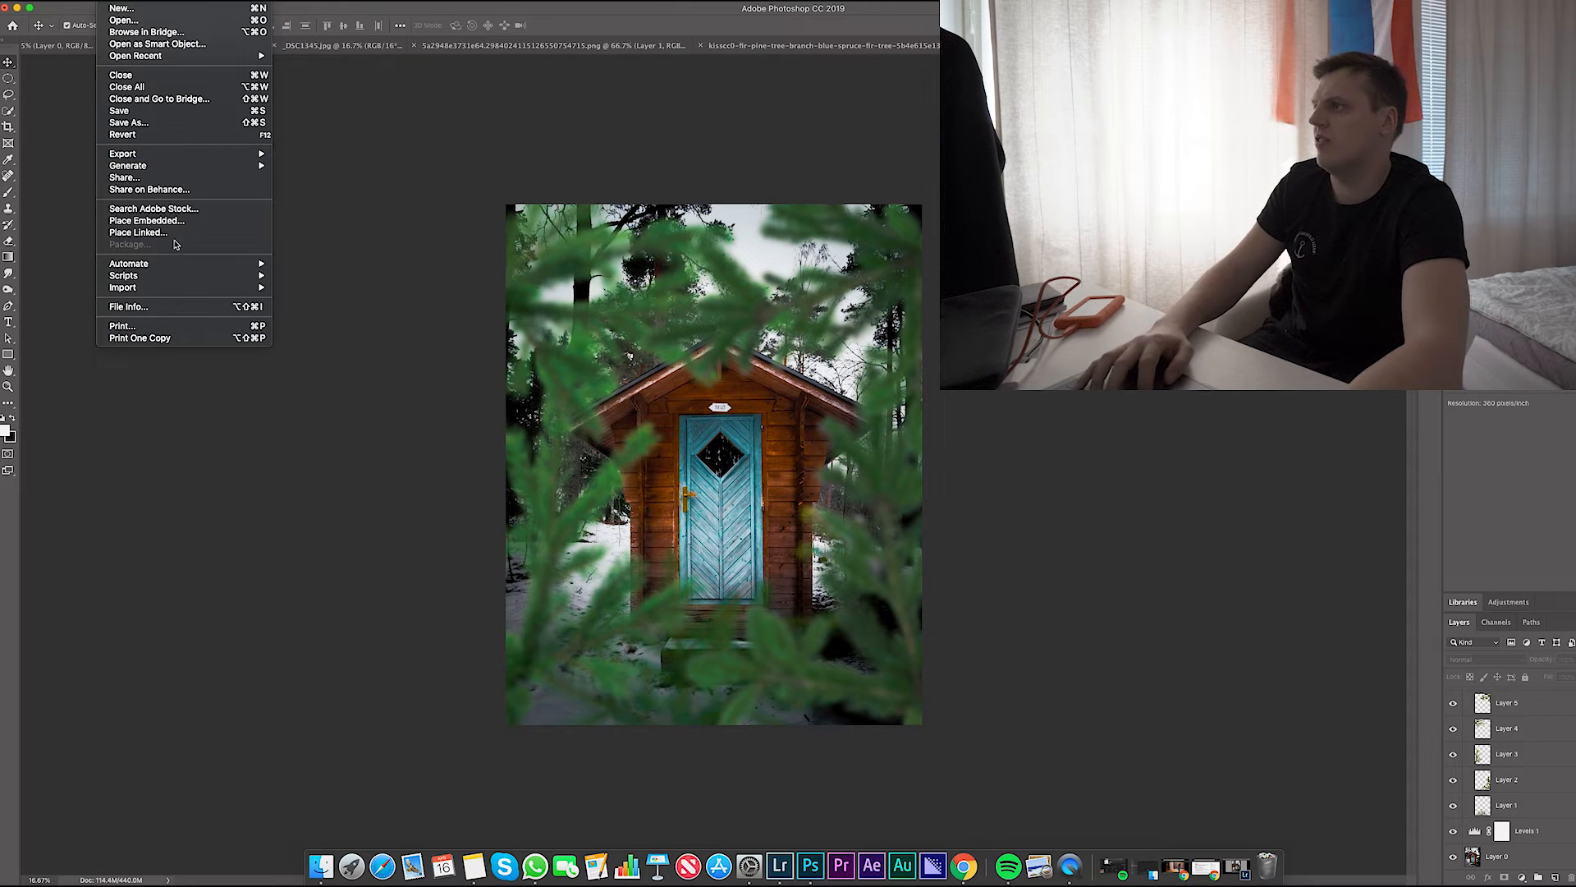
mouse_move(197, 153)
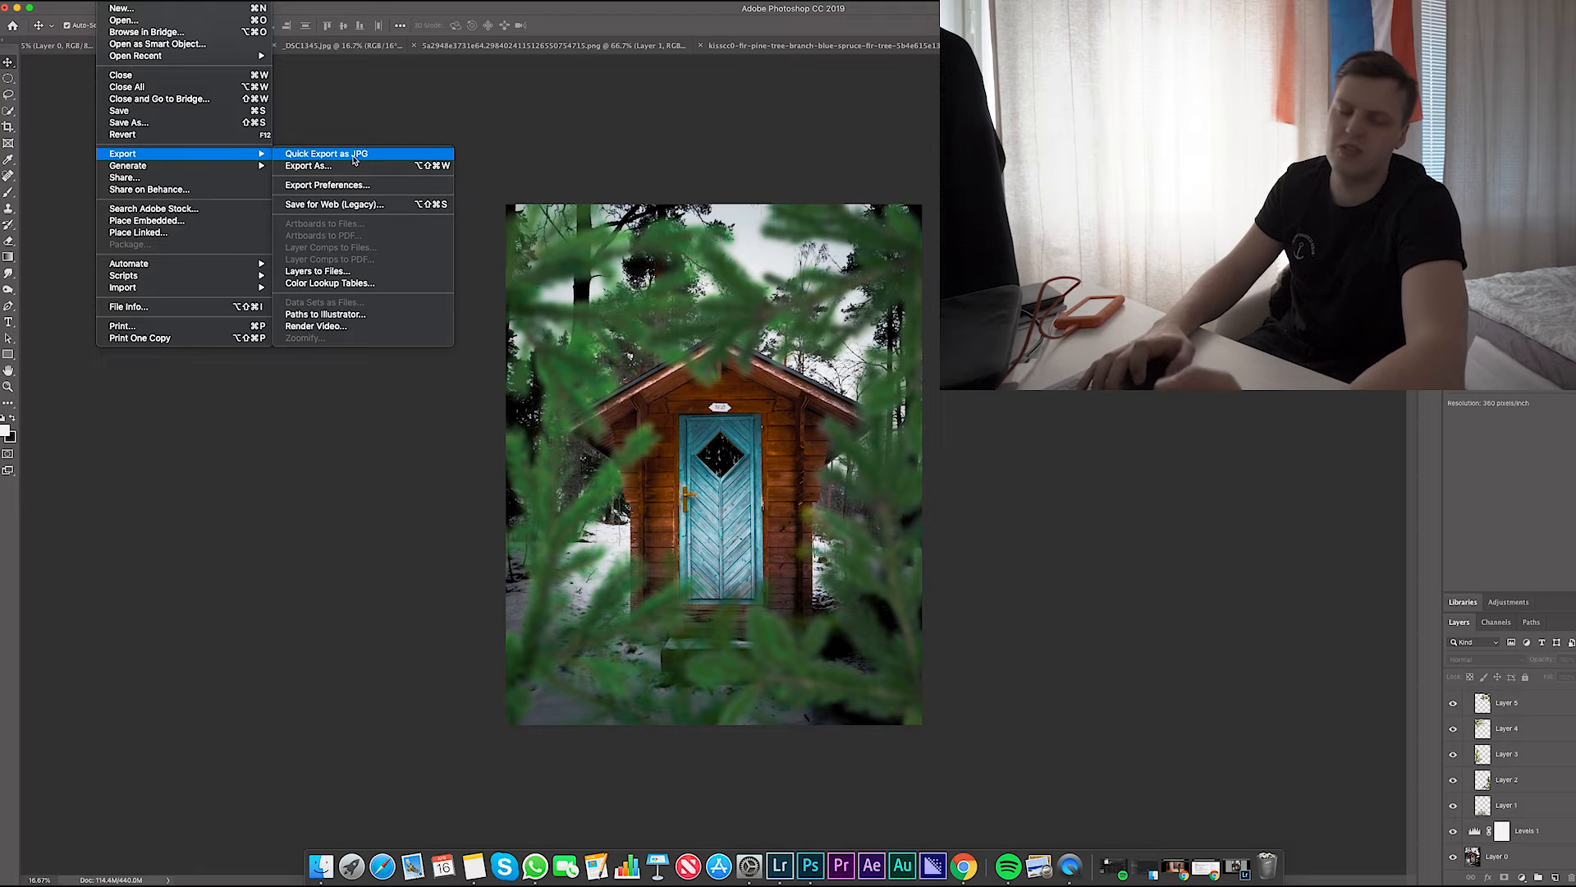
left_click(354, 156)
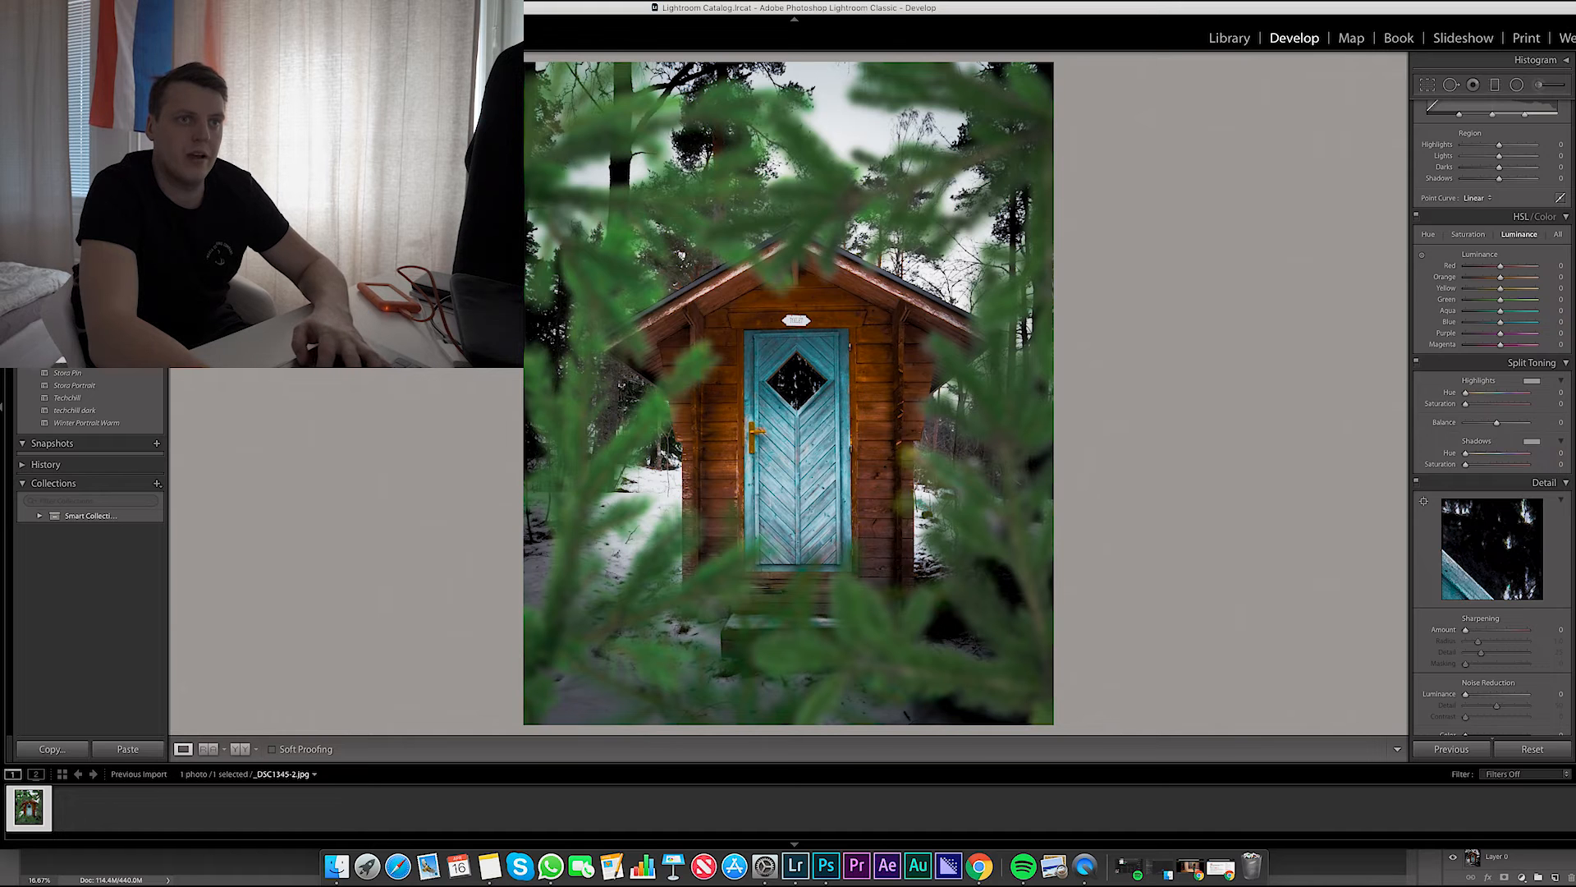
Step: In Lightroom Classic, darken the edges of the exported composite with a negative post-crop vignette
scroll(1477, 493, "up", 3)
scroll(1477, 533, "down", 10)
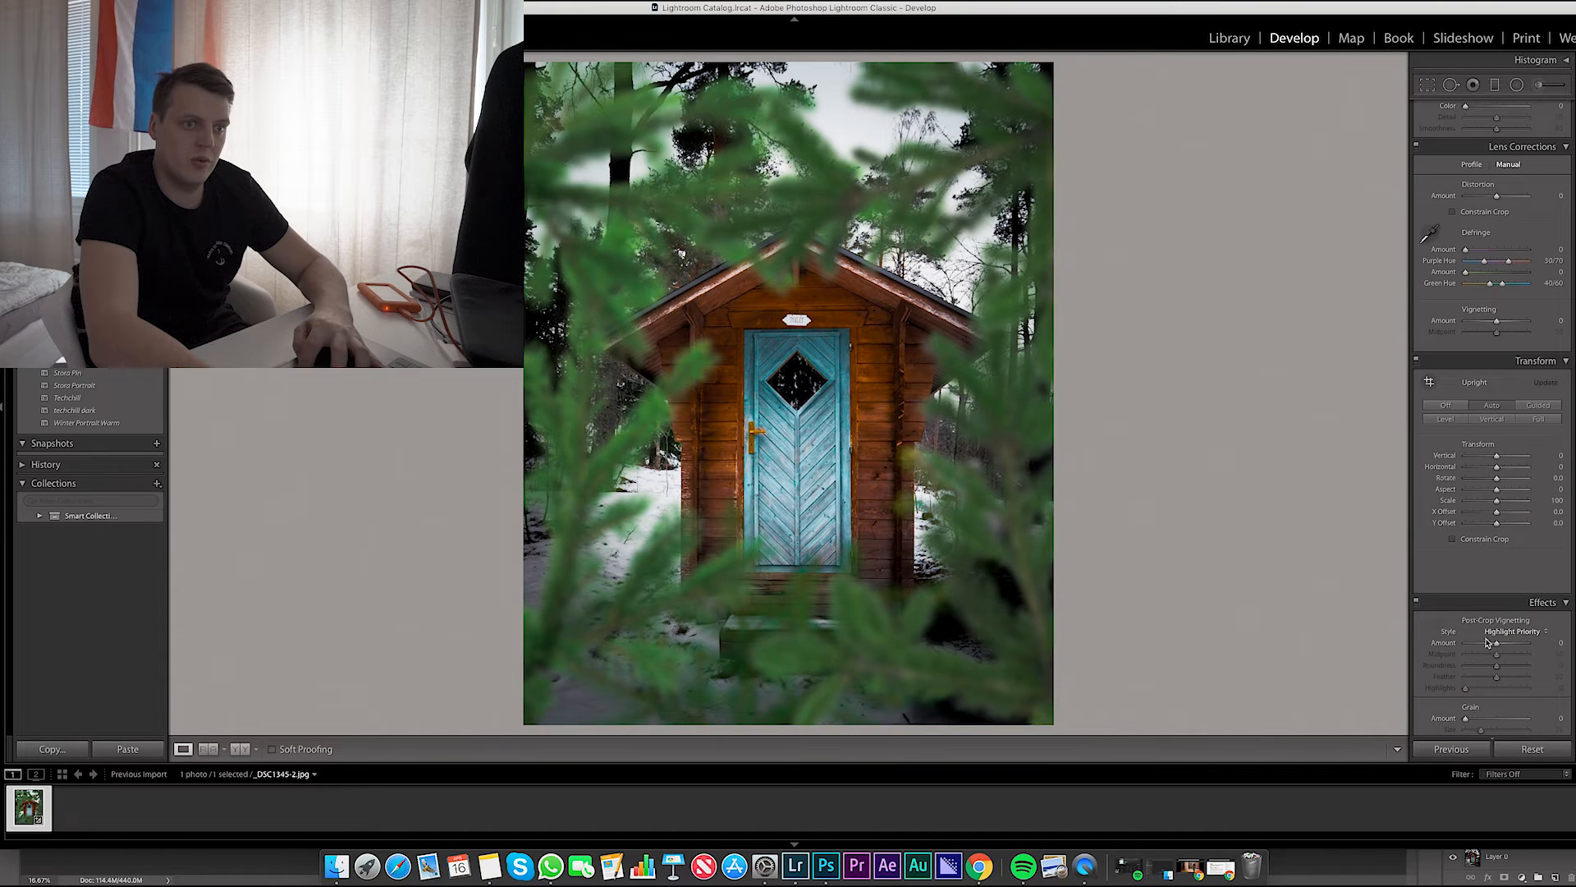
left_click_drag(1496, 644, 1494, 677)
Step: Set green saturation to -36, and set luminance to -38 for yellow, -29 for green and +40 for aqua
scroll(1480, 647, "up", 15)
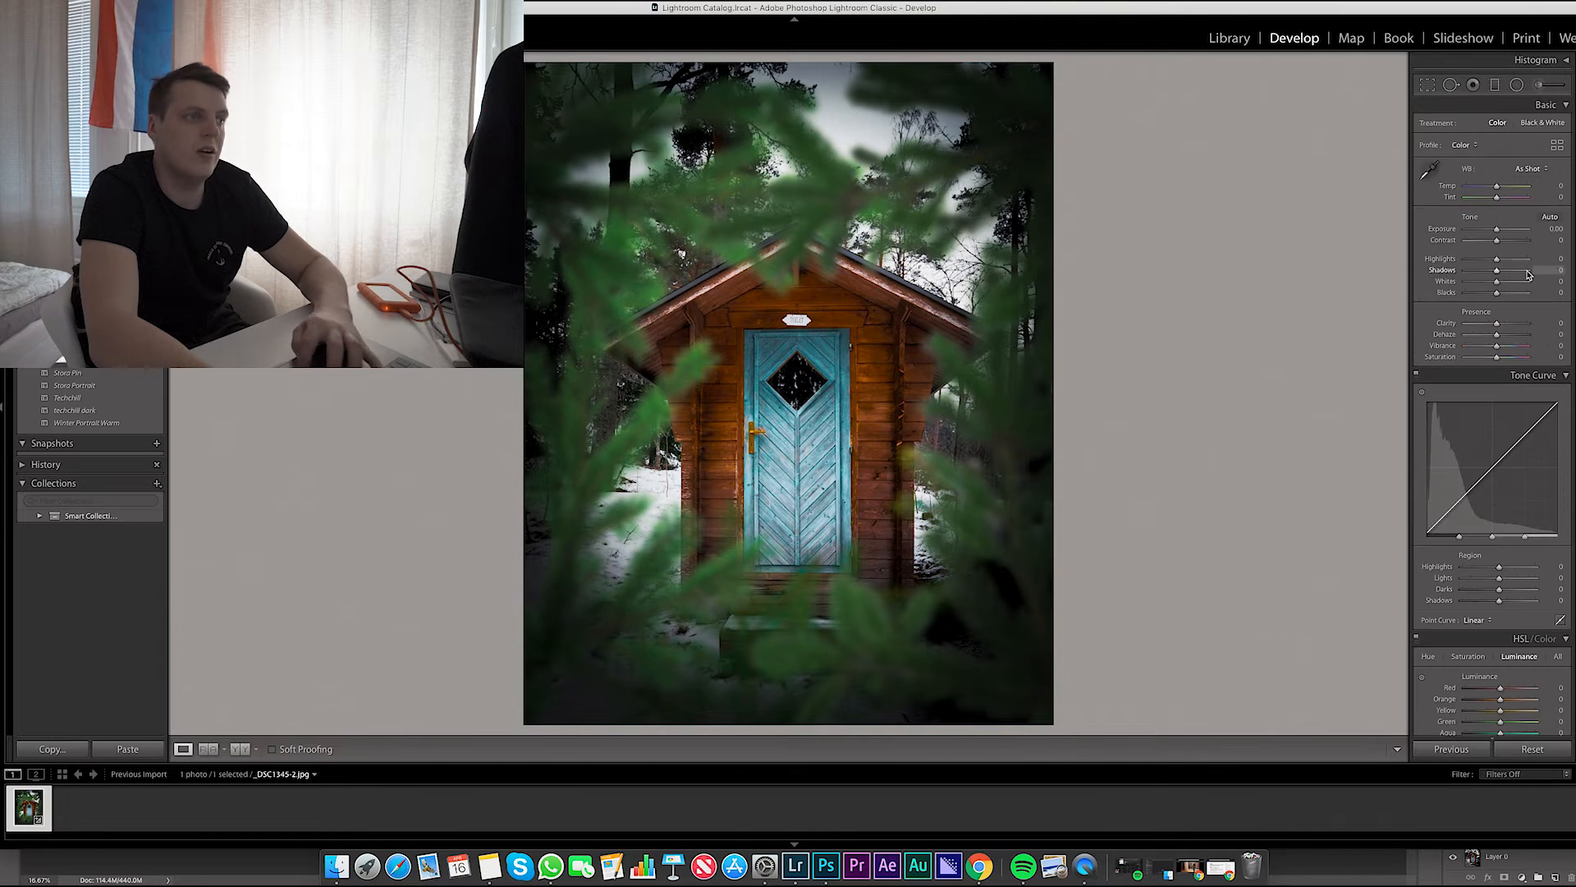
scroll(1568, 322, "down", 8)
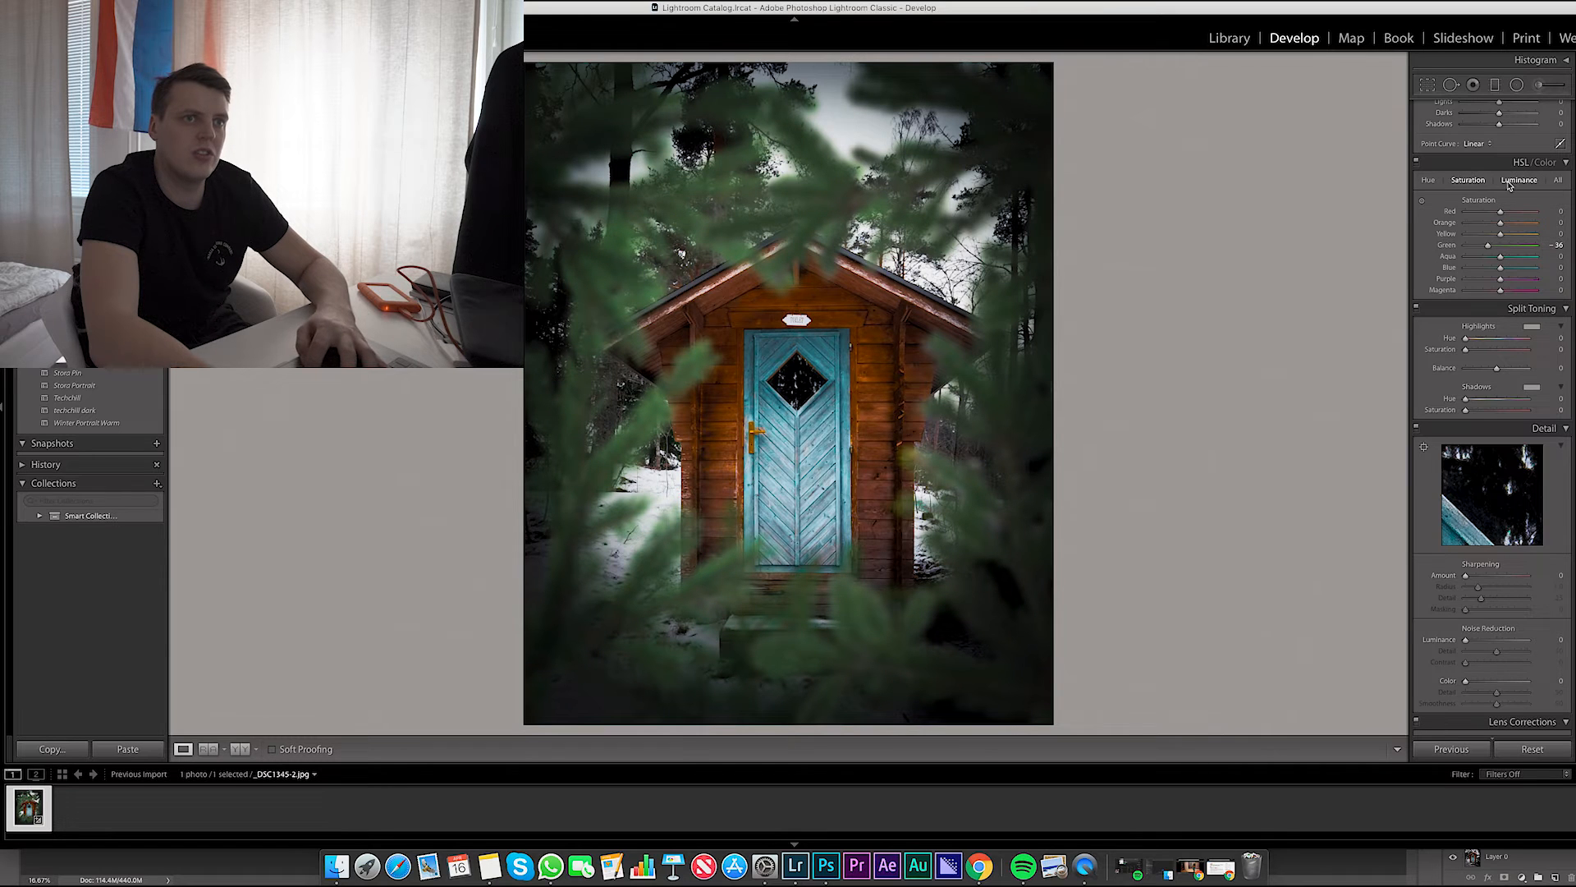
left_click_drag(1488, 249, 1488, 251)
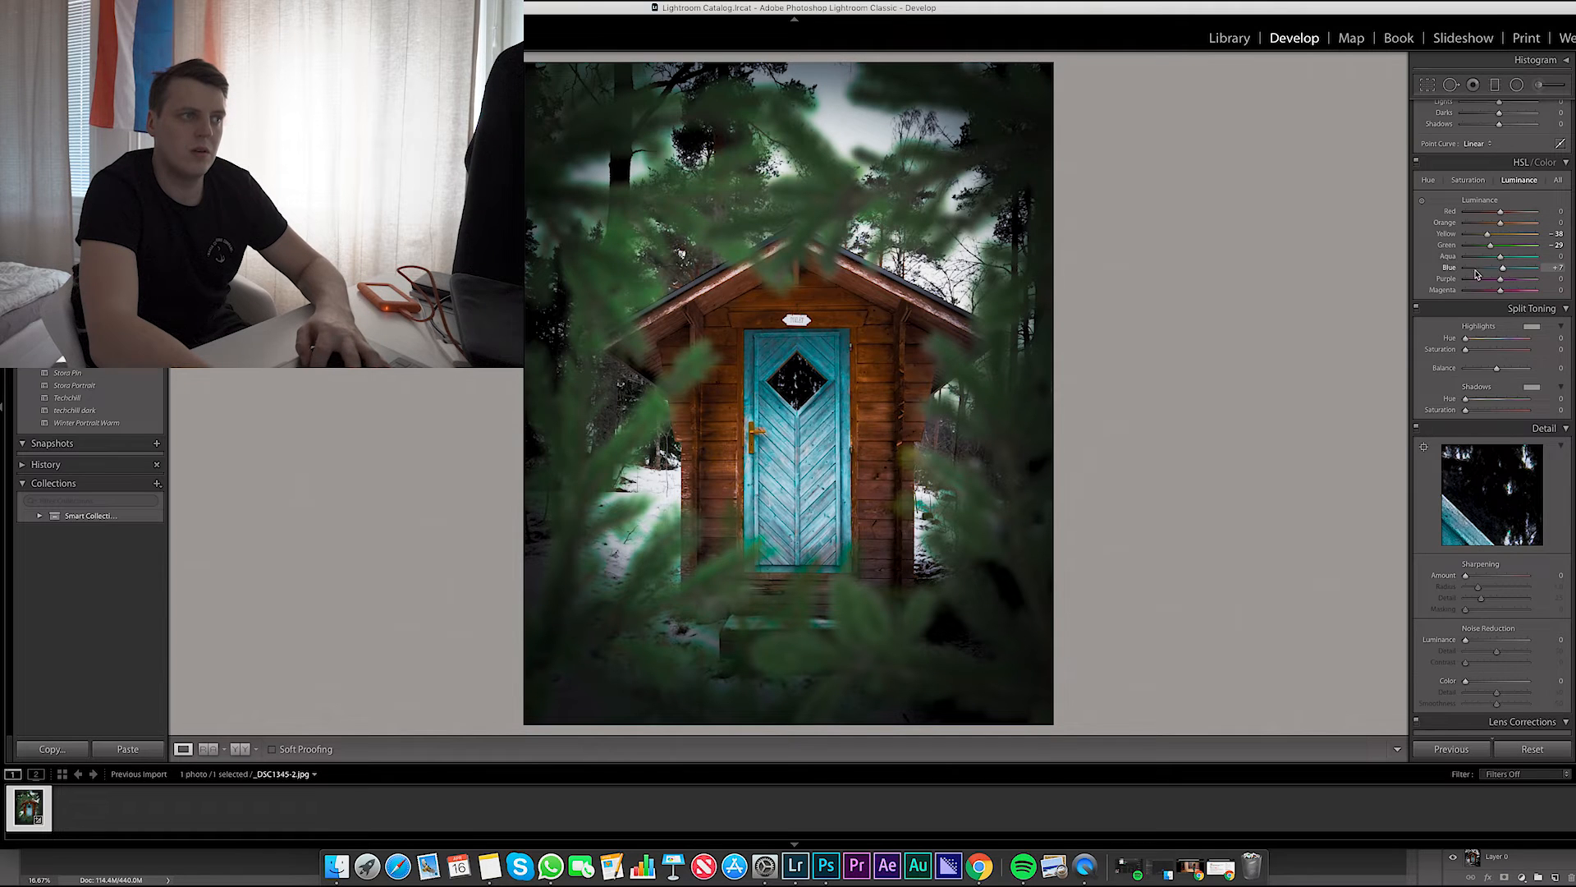
left_click(1518, 179)
Step: Add an elliptical radial filter around the cabin with exposure -0.49, highlights 11 and shadows 5
scroll(1518, 147, "up", 10)
key("shift+m")
left_click_drag(797, 409, 983, 659)
mouse_move(1497, 190)
left_mouse_down()
mouse_move(1527, 193)
mouse_move(1507, 191)
left_mouse_up()
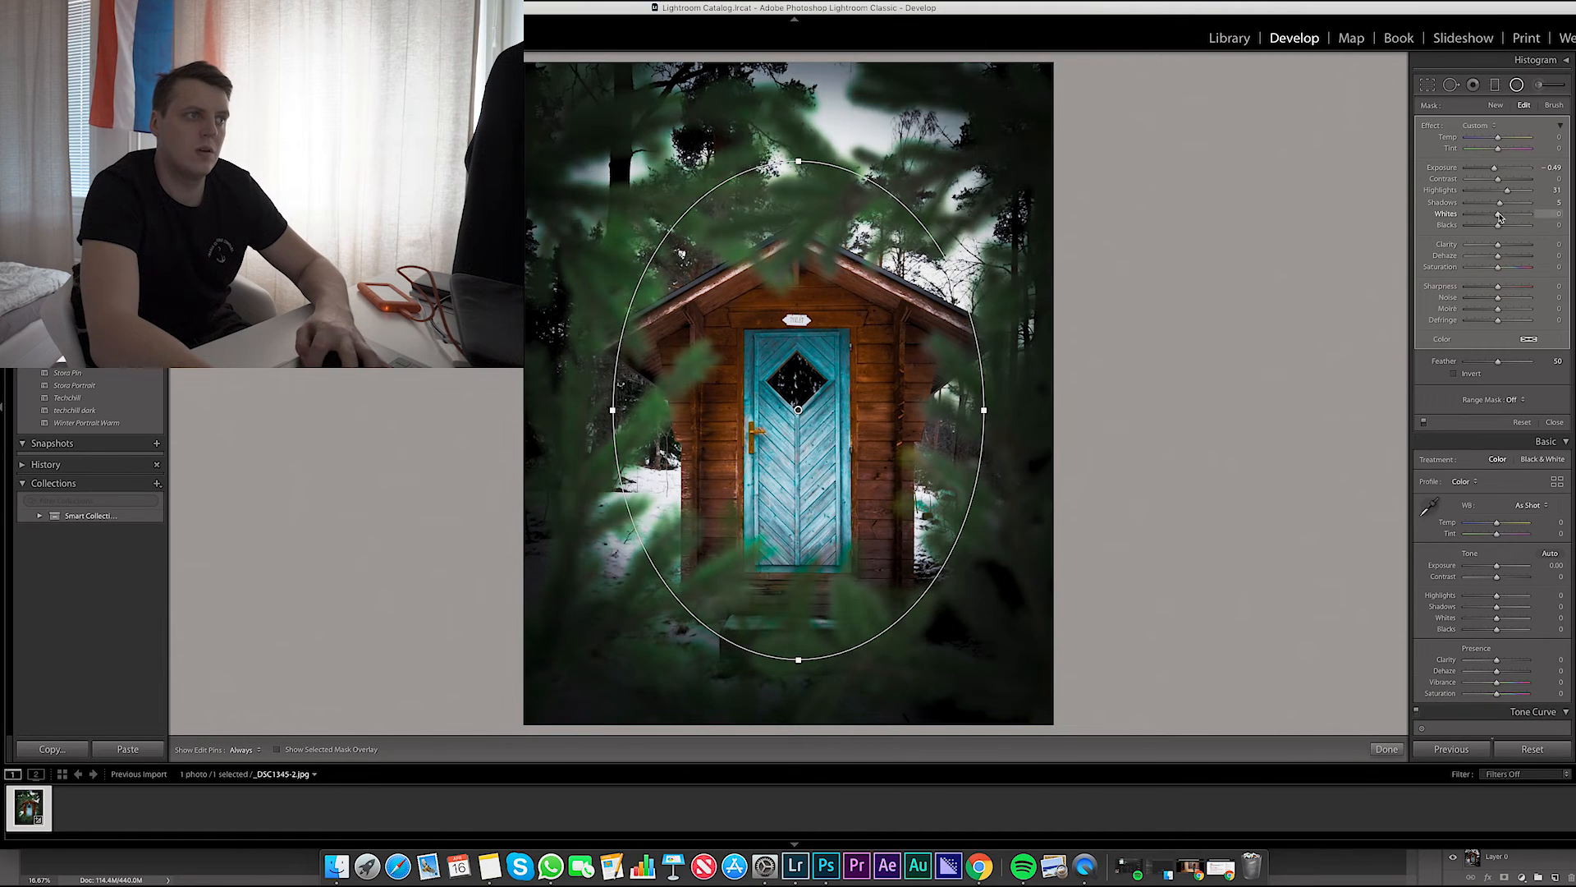
key("shift+m")
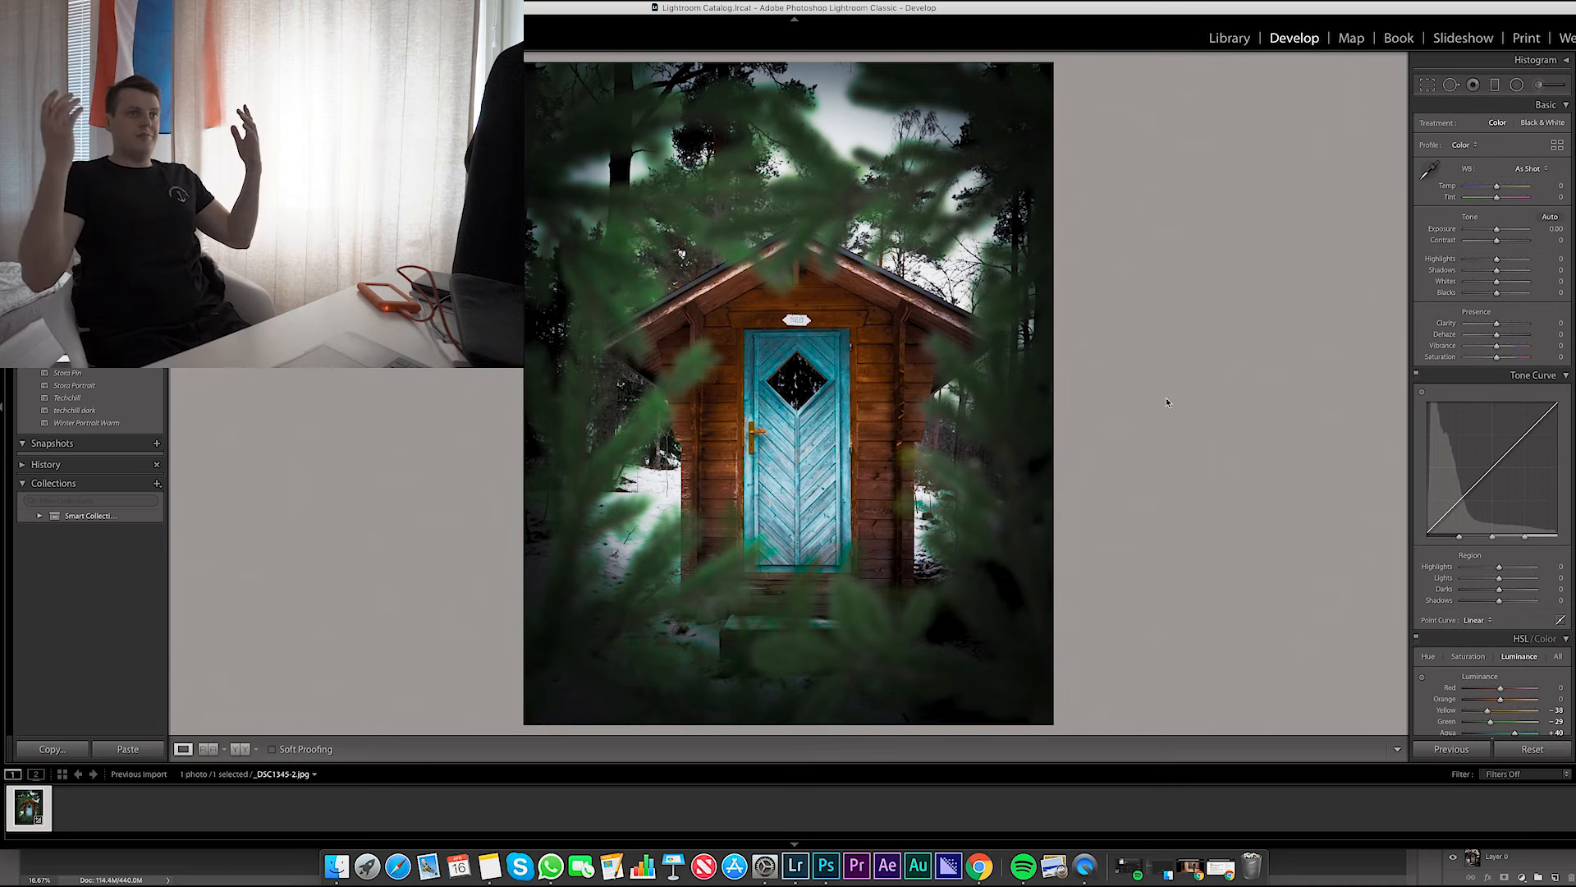